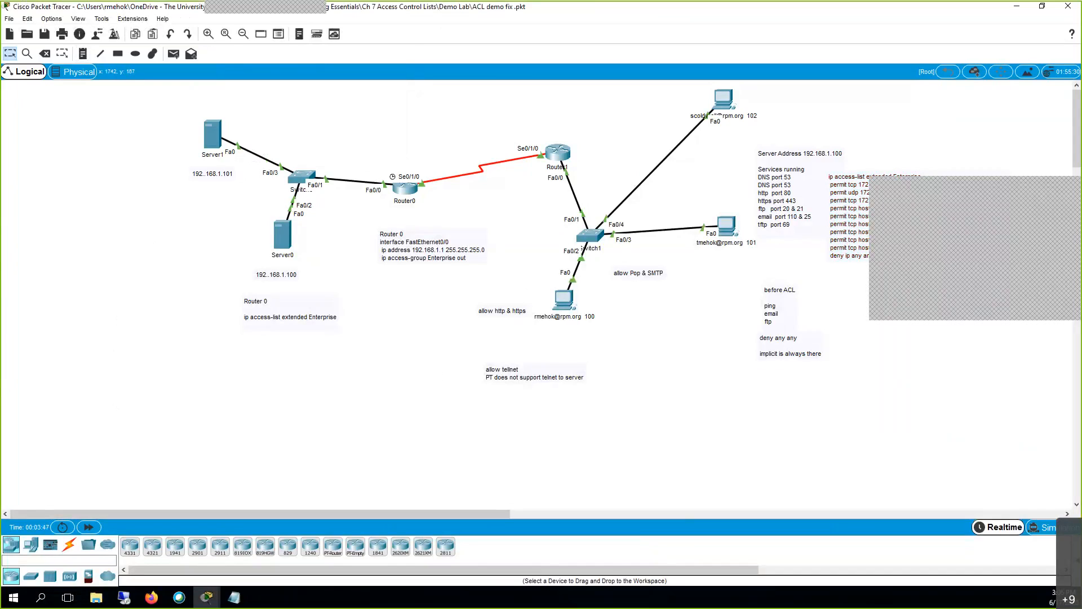
Open Router0's CLI console, move it up-left, and note the OSPF adjacency boot message.
{"action": "left_click_drag", "start_coordinate": [128, 108], "coordinate": [1047, 496]}
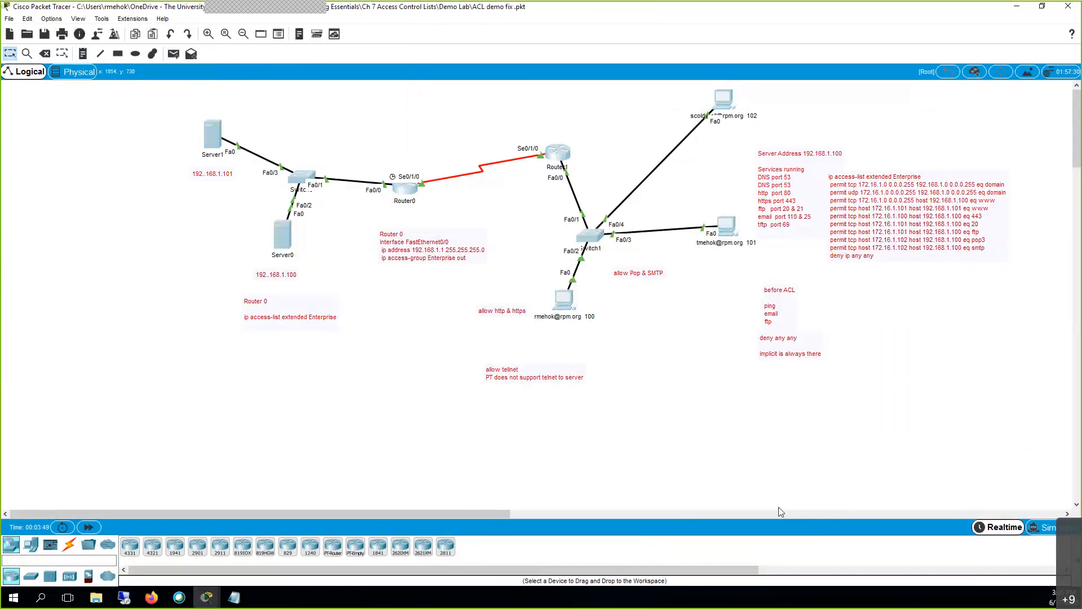
{"action": "left_click", "coordinate": [781, 511]}
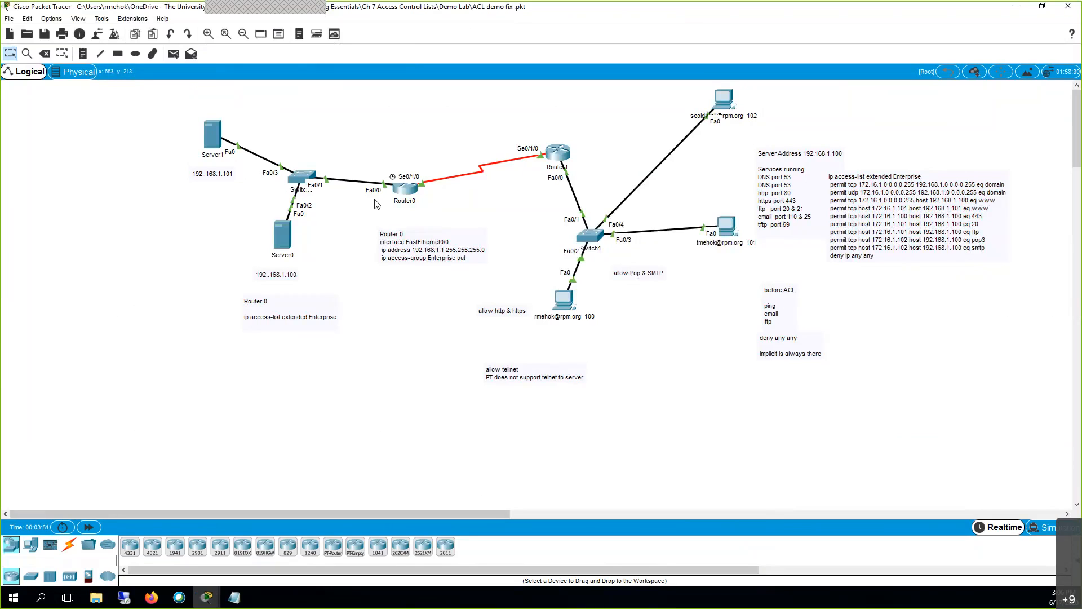
{"action": "left_click", "coordinate": [405, 191]}
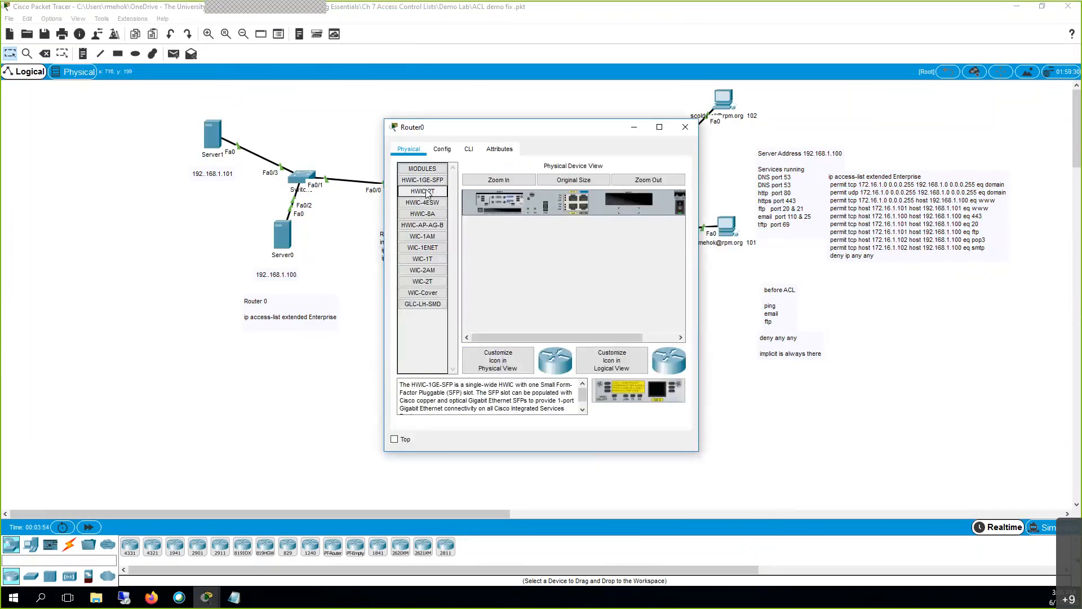
{"action": "left_click", "coordinate": [469, 150]}
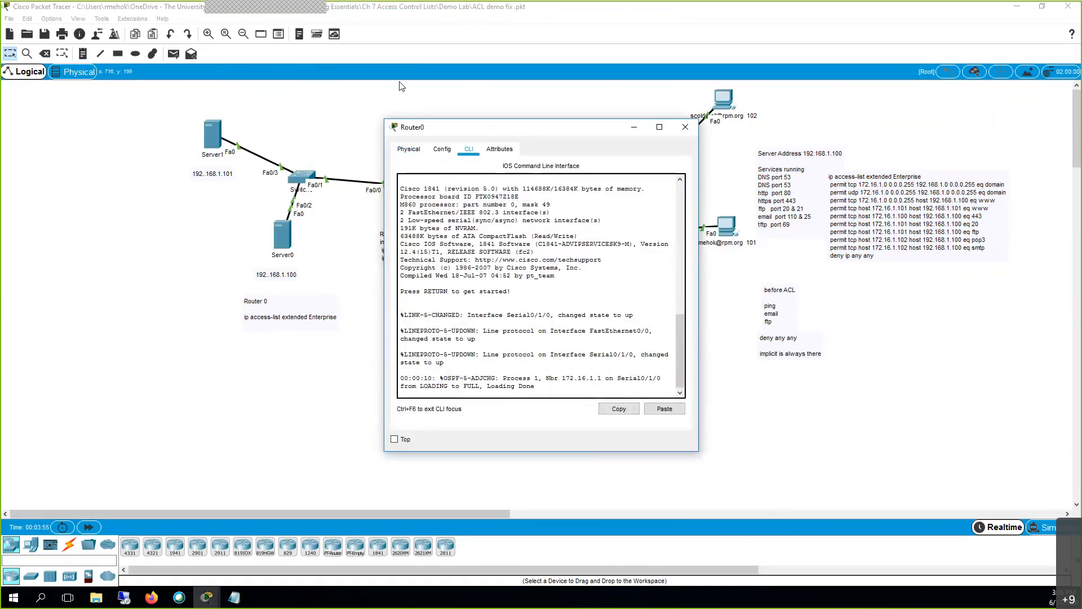
{"action": "left_click_drag", "start_coordinate": [493, 134], "coordinate": [401, 86]}
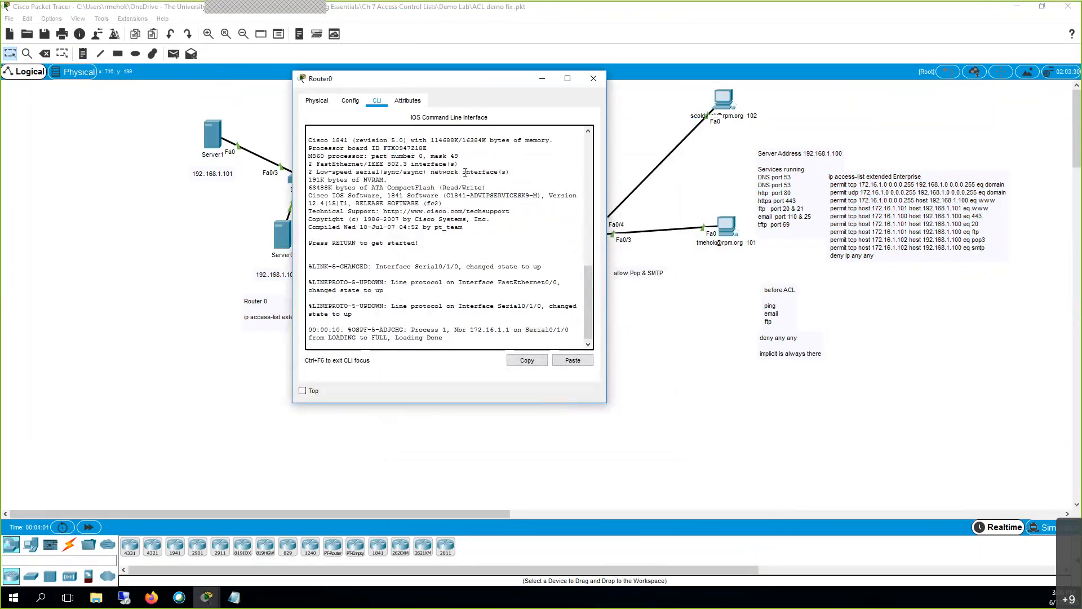
{"action": "double_click", "coordinate": [360, 329]}
Log into Router0 with the console and enable passwords, then run sh run.
{"action": "key", "text": "Return"}
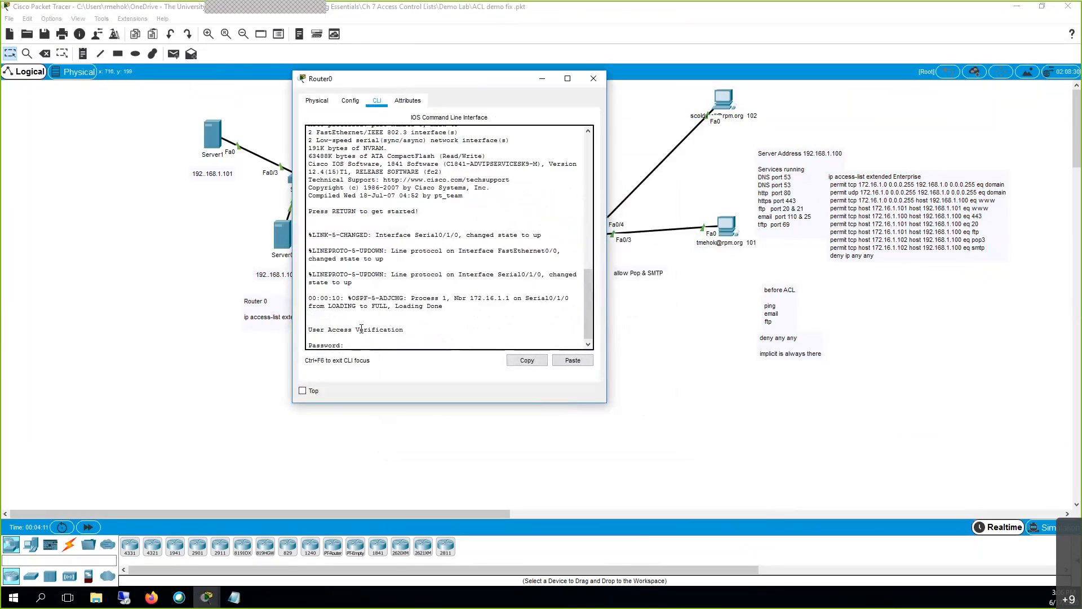
{"action": "key", "text": "Return"}
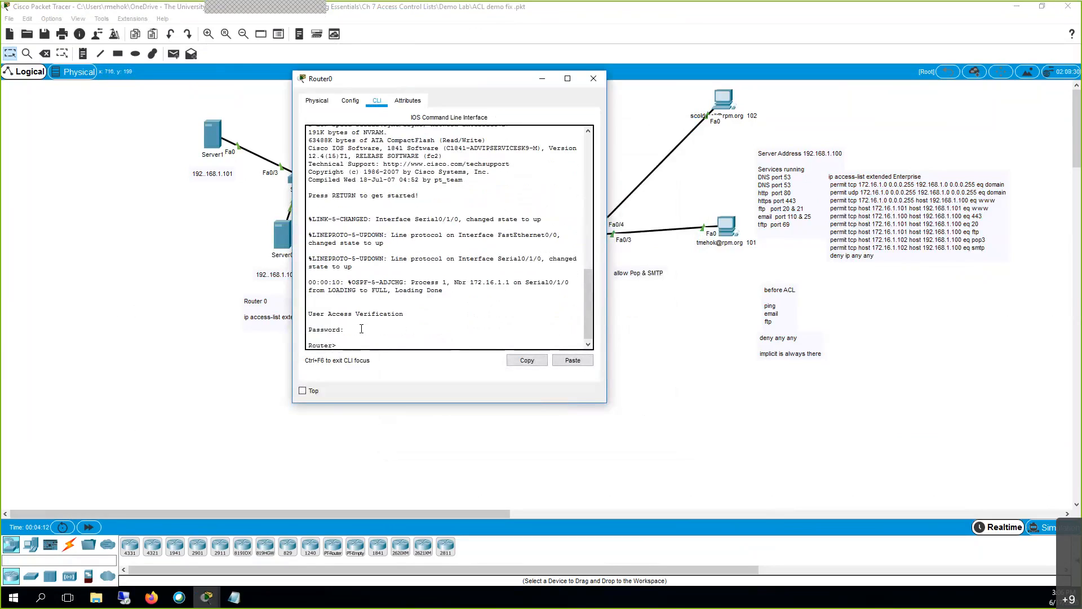
{"action": "type", "text": "en"}
{"action": "key", "text": "Return"}
{"action": "key", "text": "Return"}
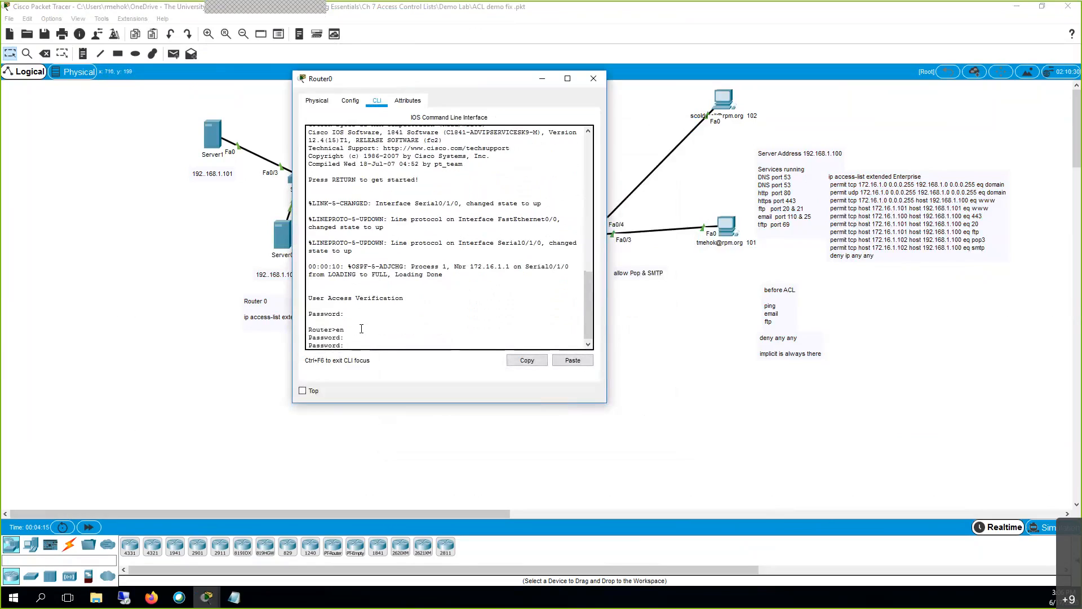
{"action": "key", "text": "Return"}
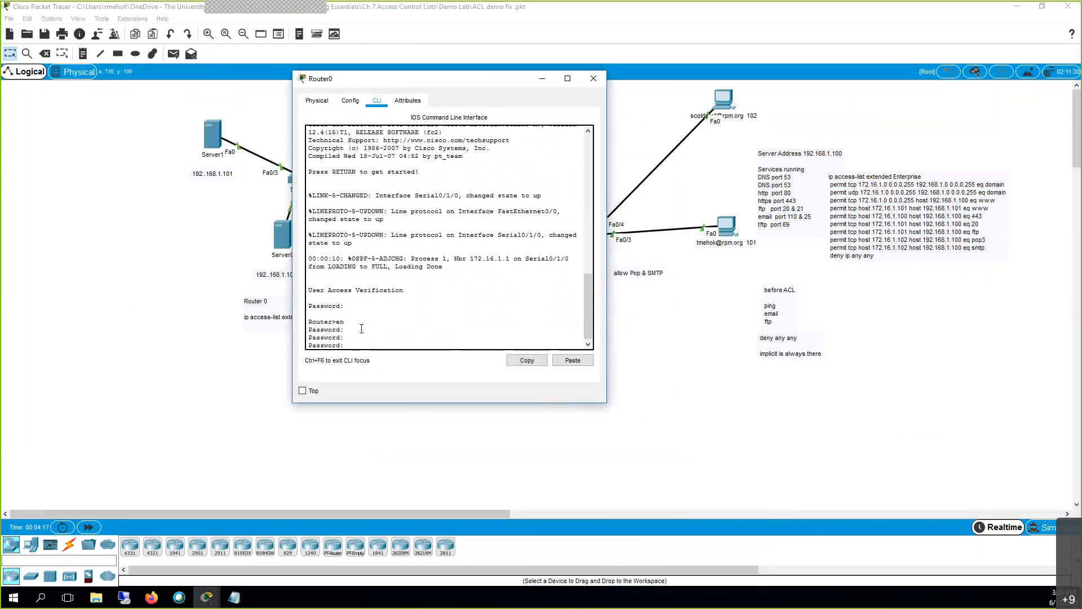
{"action": "key", "text": "Return"}
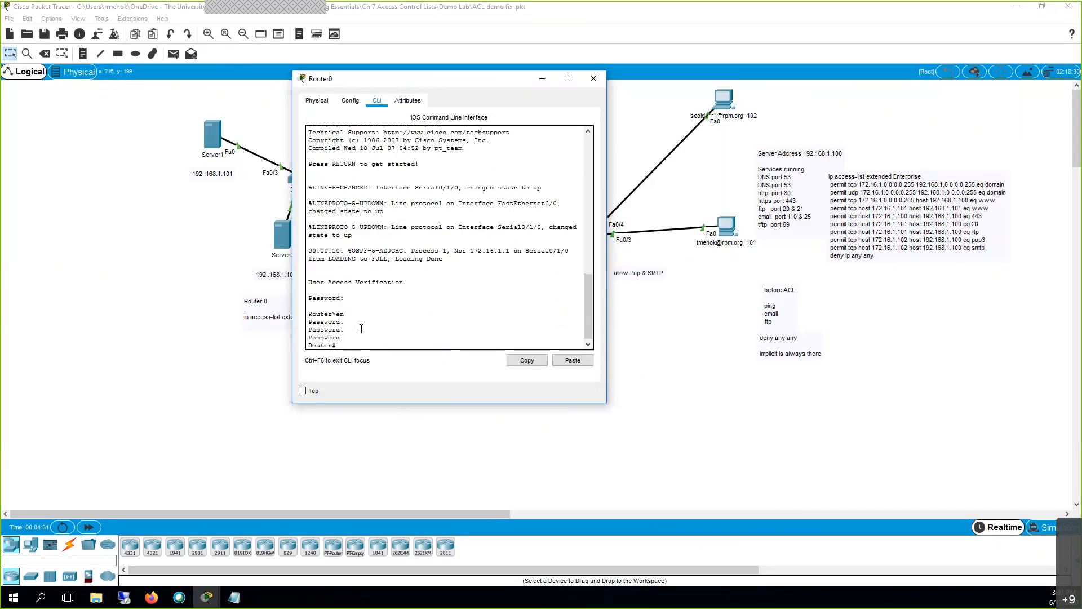
{"action": "type", "text": "sh run"}
{"action": "key", "text": "Return"}
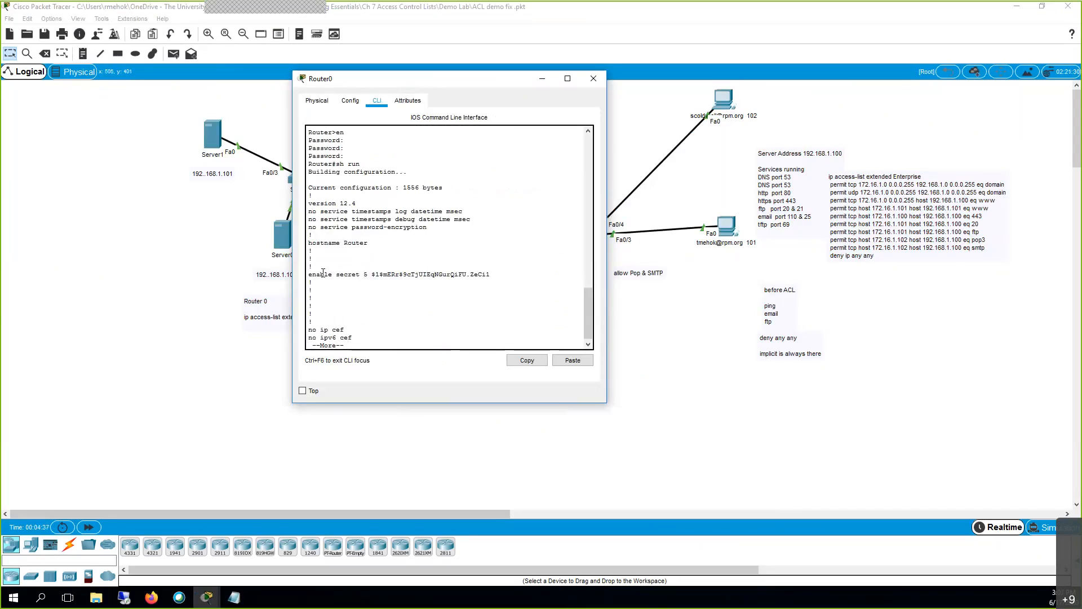
Page Router0's configuration down to the serial interfaces, then move the console aside.
{"action": "double_click", "coordinate": [418, 270]}
{"action": "key", "text": "space"}
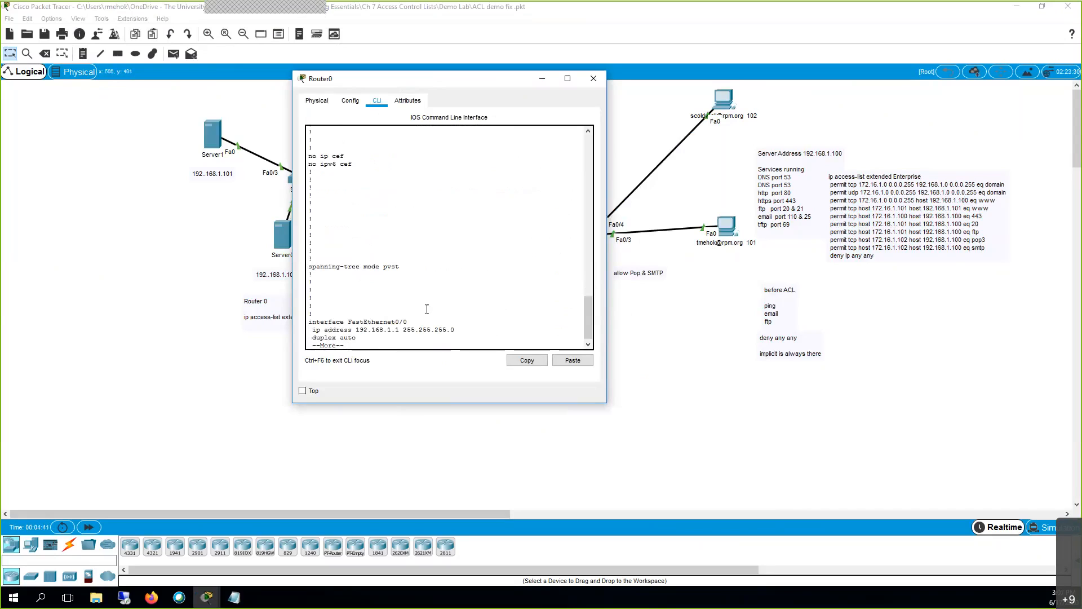
{"action": "key", "text": "Return"}
{"action": "key", "text": "Return"}
{"action": "key", "text": "Return"}
{"action": "key", "text": "Return"}
{"action": "key", "text": "Return"}
{"action": "key", "text": "Return"}
{"action": "key", "text": "Return"}
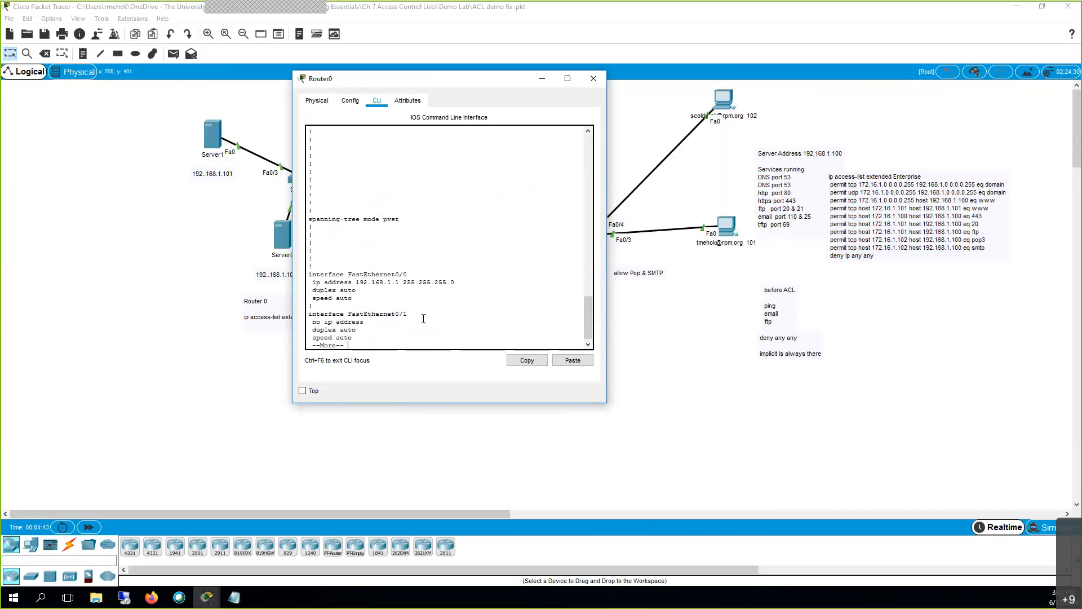
{"action": "key", "text": "Return"}
{"action": "key", "text": "Return"}
{"action": "key", "text": "Return"}
{"action": "key", "text": "Return"}
{"action": "key", "text": "Return"}
{"action": "key", "text": "Return"}
{"action": "key", "text": "Return"}
{"action": "key", "text": "Return"}
{"action": "key", "text": "Return"}
{"action": "key", "text": "Return"}
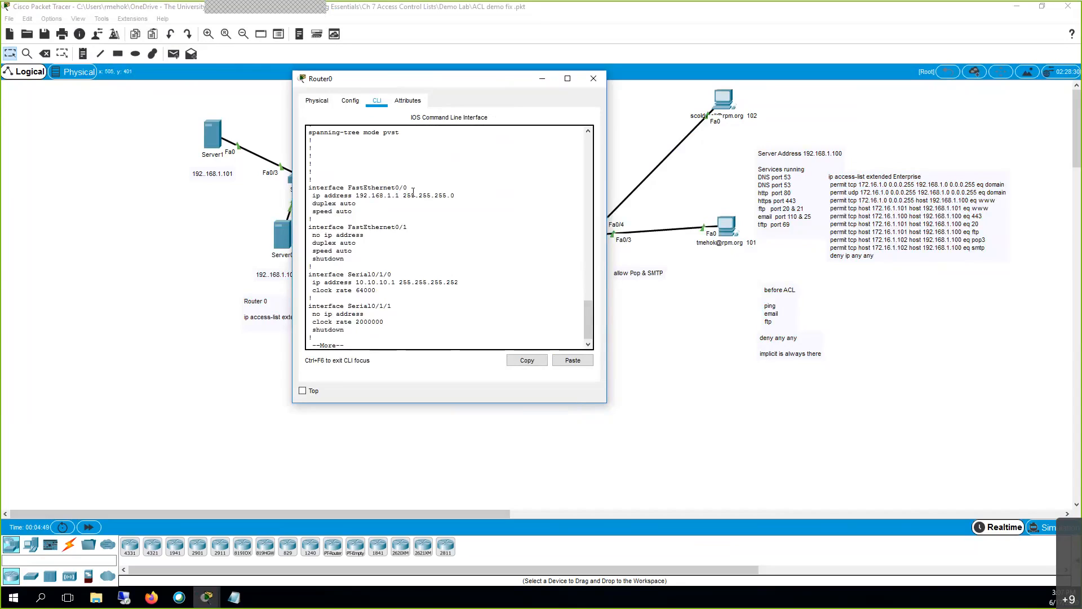
{"action": "left_click_drag", "start_coordinate": [451, 195], "coordinate": [456, 196]}
{"action": "left_click_drag", "start_coordinate": [505, 79], "coordinate": [727, 65]}
{"action": "left_click_drag", "start_coordinate": [164, 102], "coordinate": [391, 287]}
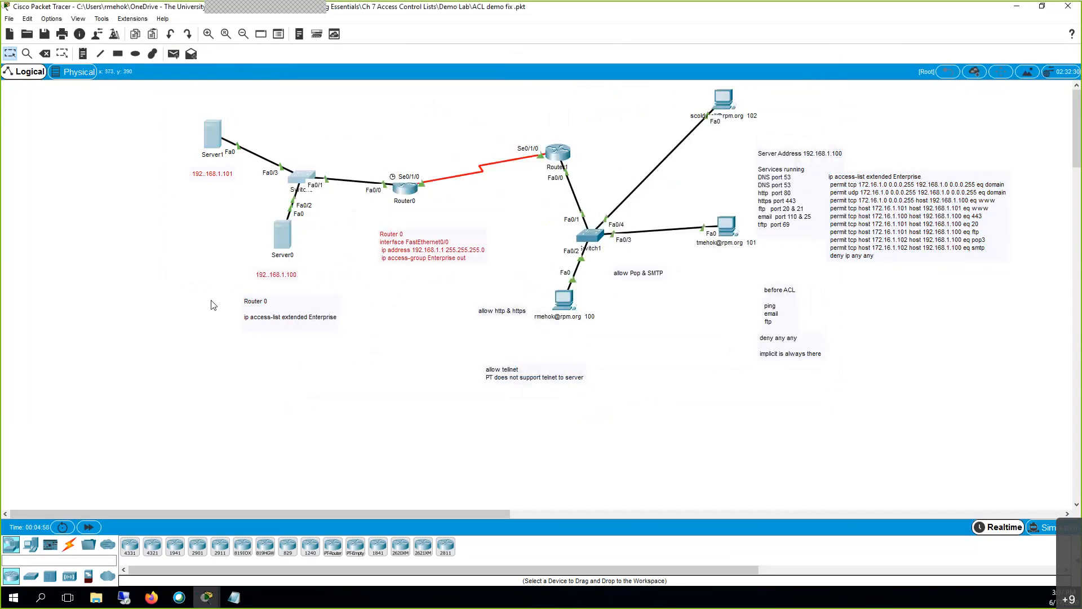
Reopen Router0's console, highlight 192.168.1.1 and 10.10.10.1/255.255.255.252, then move it right.
{"action": "left_click", "coordinate": [411, 188]}
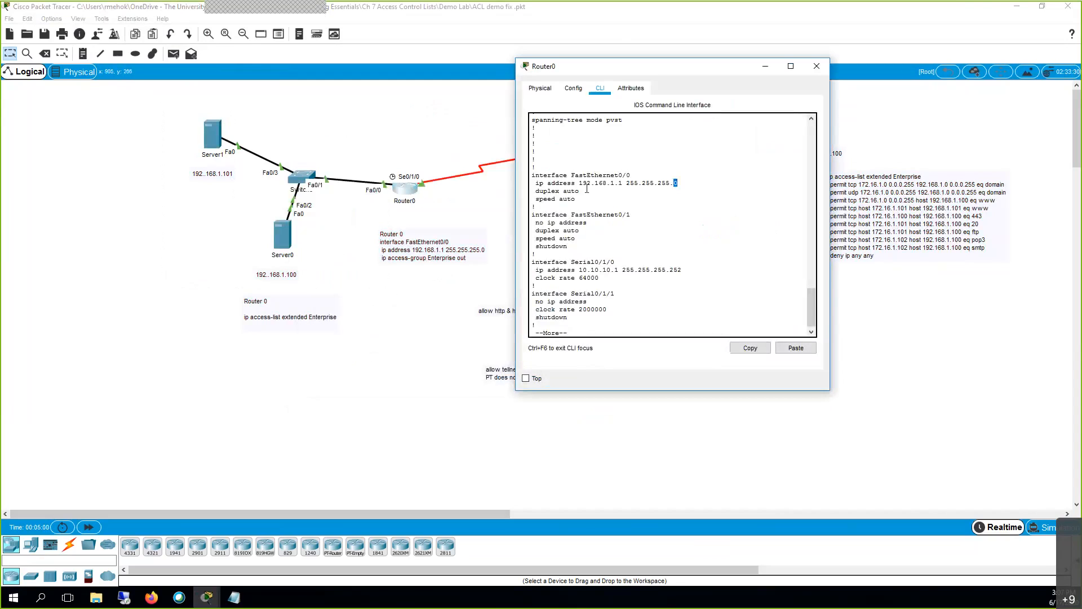
{"action": "left_click_drag", "start_coordinate": [580, 183], "coordinate": [624, 183]}
{"action": "mouse_move", "coordinate": [620, 269]}
{"action": "left_mouse_down"}
{"action": "mouse_move", "coordinate": [589, 273]}
{"action": "mouse_move", "coordinate": [624, 277]}
{"action": "left_mouse_up"}
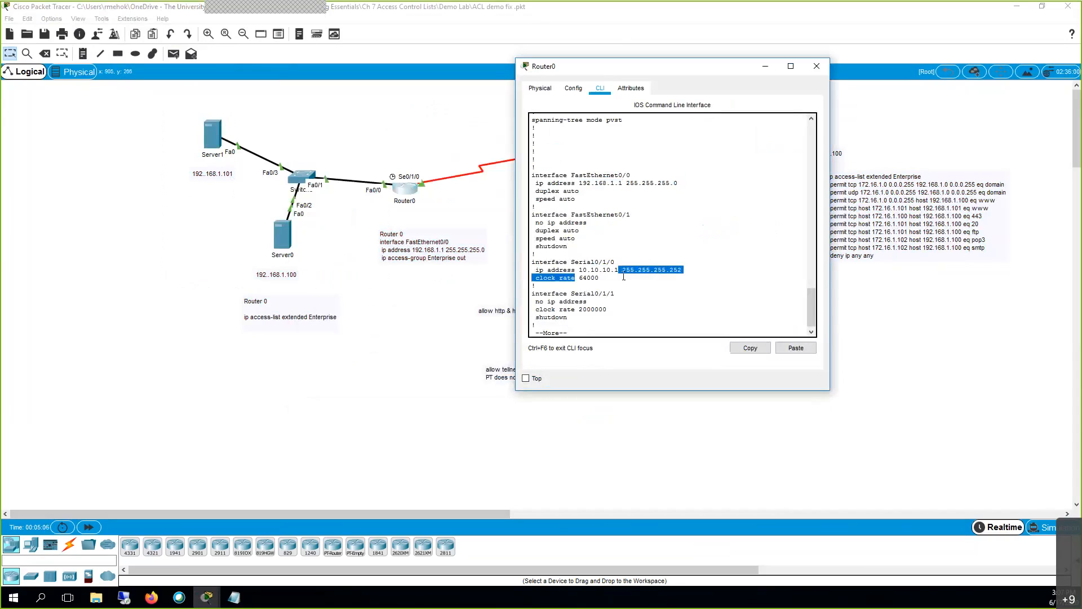
{"action": "double_click", "coordinate": [687, 273]}
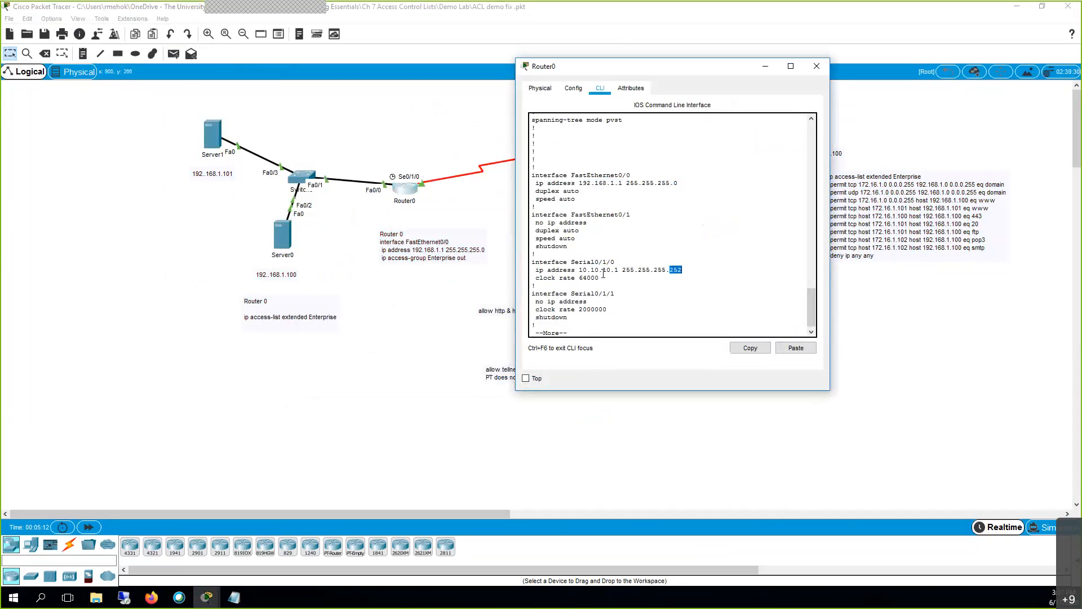
{"action": "double_click", "coordinate": [616, 269]}
{"action": "left_click_drag", "start_coordinate": [601, 66], "coordinate": [707, 66]}
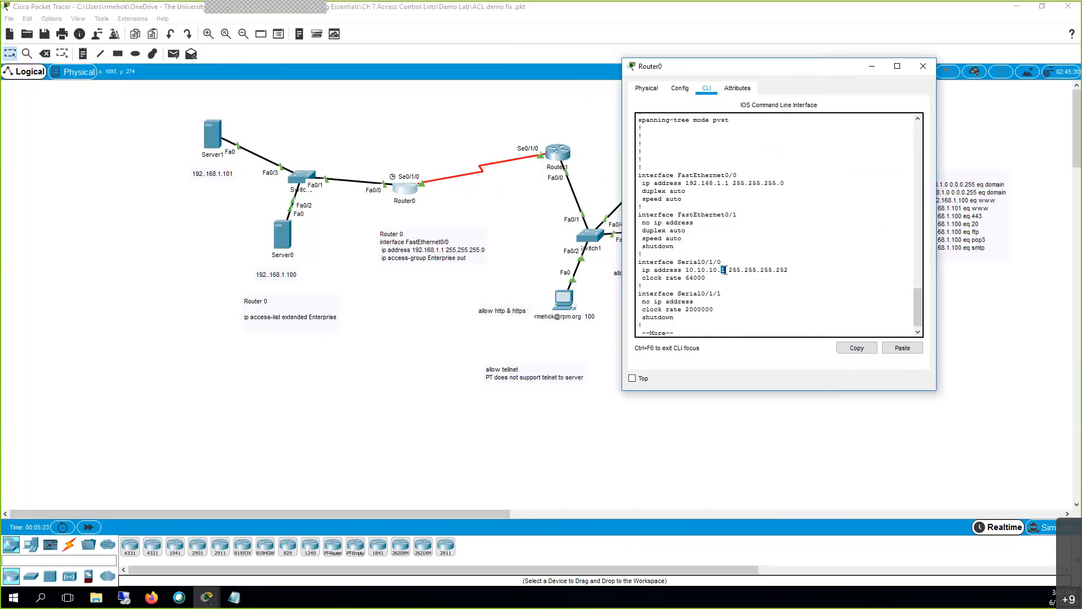
Scroll Router0's config to the router ospf 1 section and the Enterprise access list.
{"action": "key", "text": "space"}
{"action": "key", "text": "space"}
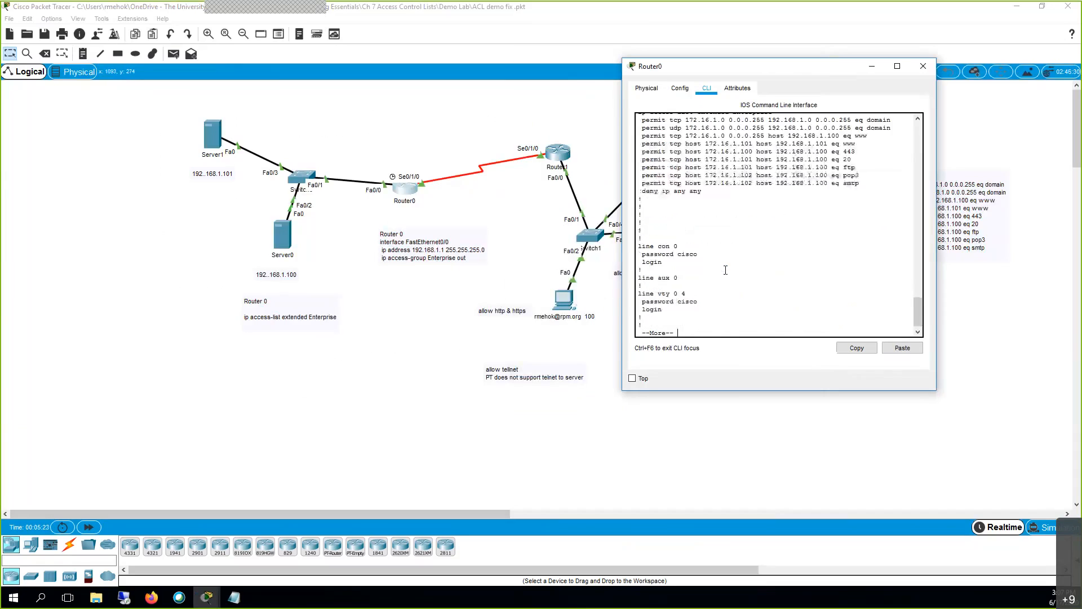
{"action": "scroll", "coordinate": [726, 270], "scroll_direction": "up", "scroll_amount": 4}
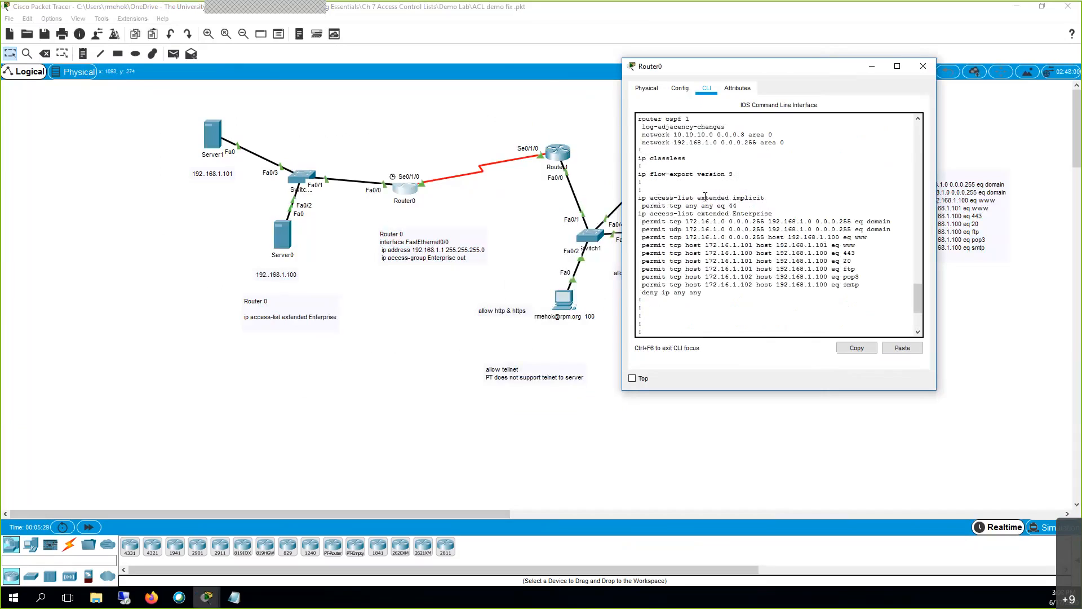
{"action": "scroll", "coordinate": [734, 198], "scroll_direction": "up", "scroll_amount": 3}
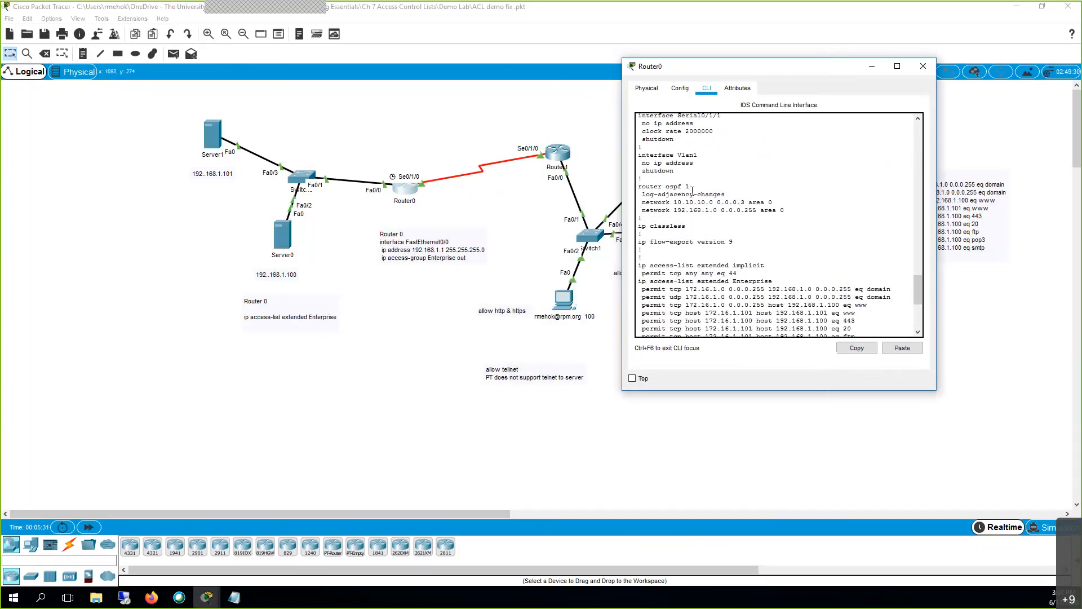
{"action": "scroll", "coordinate": [693, 190], "scroll_direction": "up", "scroll_amount": 1}
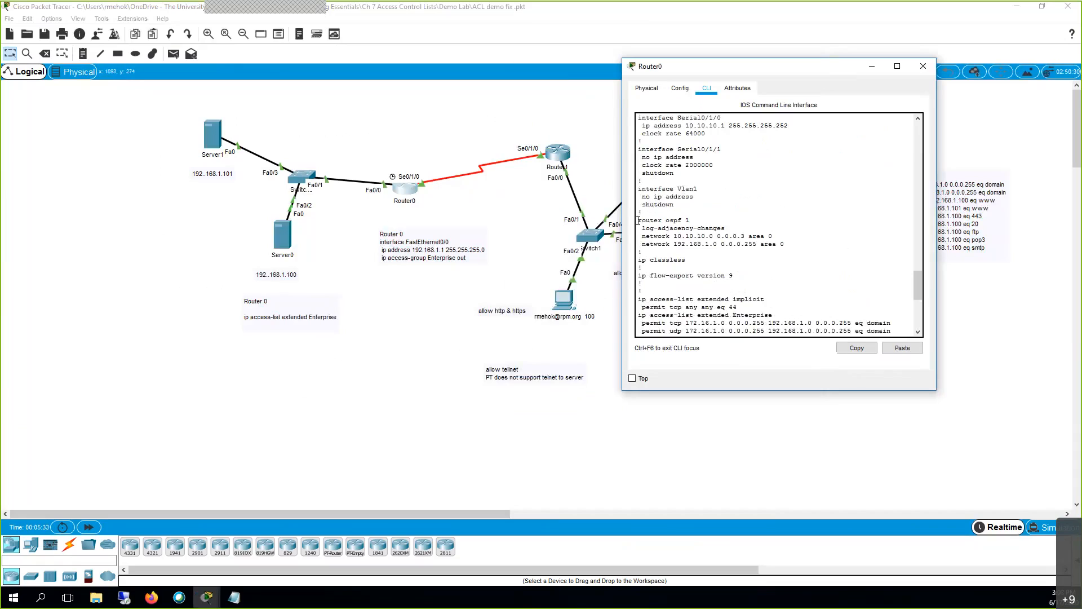
{"action": "left_click_drag", "start_coordinate": [639, 220], "coordinate": [702, 222]}
{"action": "left_click", "coordinate": [736, 294]}
{"action": "scroll", "coordinate": [737, 294], "scroll_direction": "up", "scroll_amount": 9}
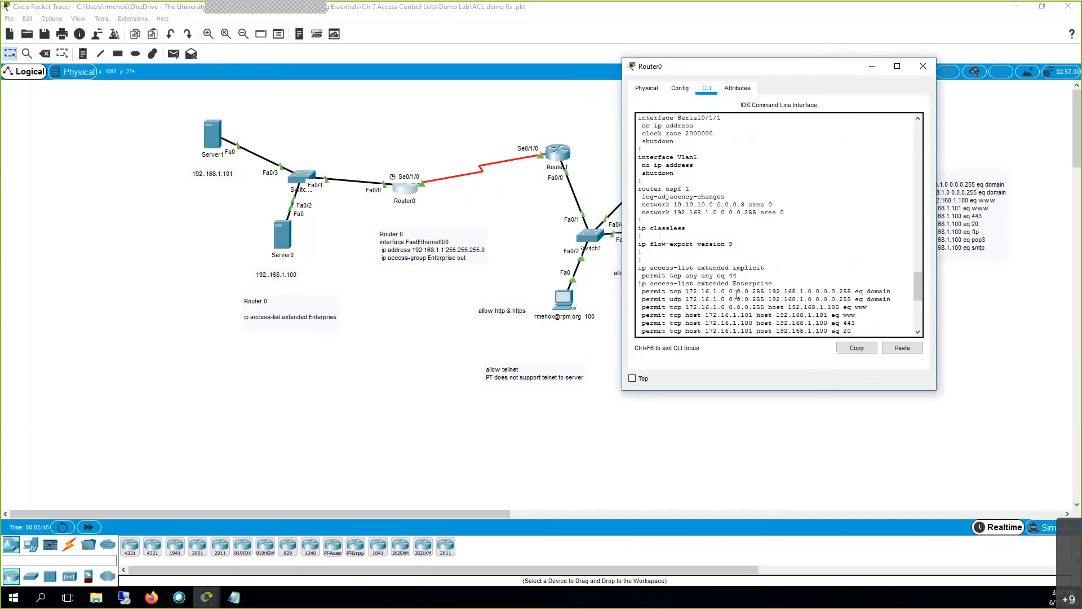
{"action": "scroll", "coordinate": [737, 294], "scroll_direction": "down", "scroll_amount": 3}
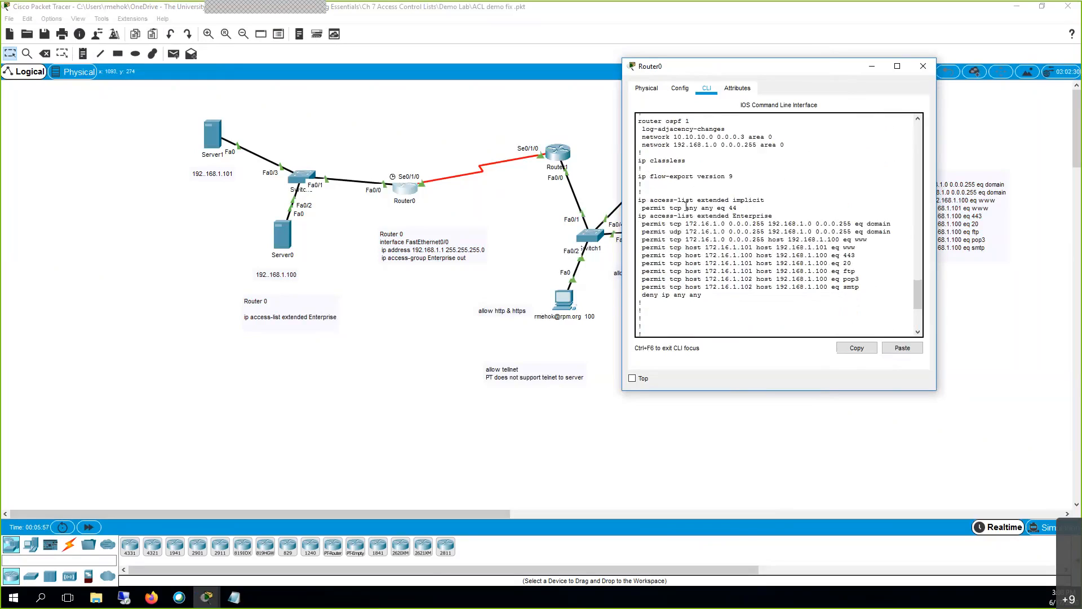
{"action": "left_click_drag", "start_coordinate": [732, 200], "coordinate": [772, 199]}
{"action": "double_click", "coordinate": [675, 208]}
{"action": "double_click", "coordinate": [692, 208]}
{"action": "left_click", "coordinate": [708, 205]}
{"action": "triple_click", "coordinate": [707, 203]}
{"action": "left_click", "coordinate": [706, 207]}
{"action": "double_click", "coordinate": [734, 208]}
{"action": "left_click_drag", "start_coordinate": [669, 194], "coordinate": [774, 196]}
{"action": "left_click", "coordinate": [657, 216]}
{"action": "double_click", "coordinate": [710, 216]}
{"action": "double_click", "coordinate": [753, 216]}
{"action": "left_click_drag", "start_coordinate": [729, 224], "coordinate": [766, 226]}
{"action": "left_click_drag", "start_coordinate": [769, 223], "coordinate": [813, 221]}
{"action": "left_click_drag", "start_coordinate": [816, 224], "coordinate": [853, 225]}
{"action": "triple_click", "coordinate": [885, 225]}
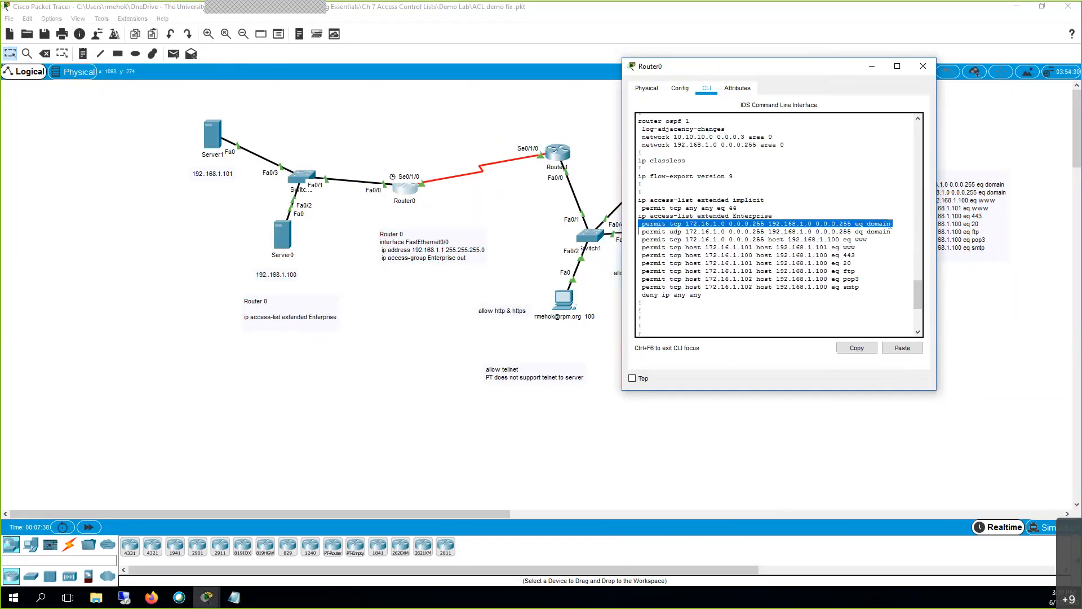
{"action": "left_click", "coordinate": [880, 239]}
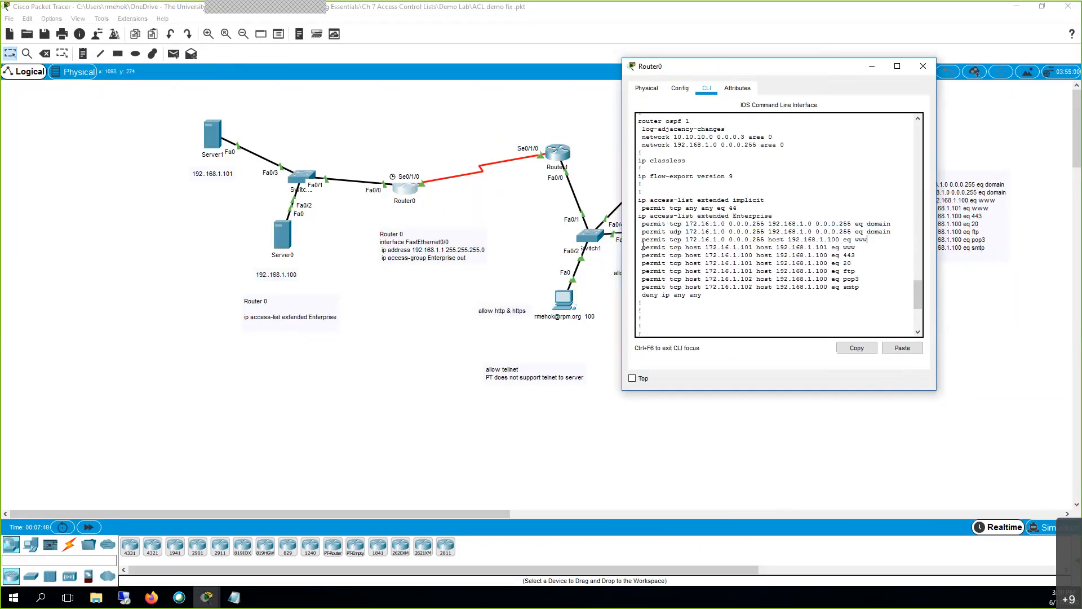
{"action": "double_click", "coordinate": [674, 232]}
{"action": "left_click_drag", "start_coordinate": [755, 66], "coordinate": [889, 54]}
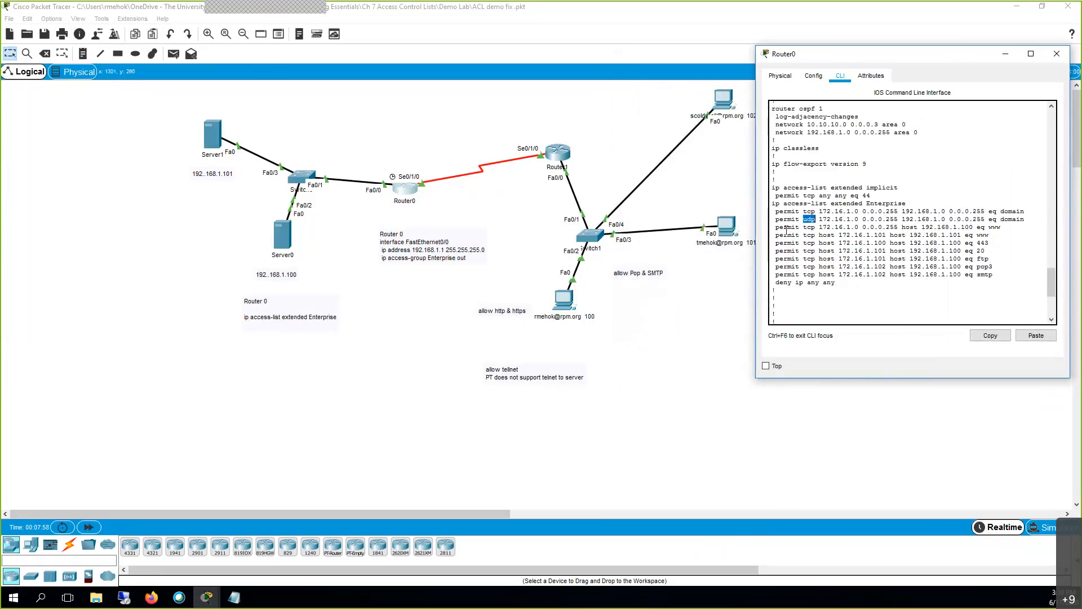
{"action": "left_click_drag", "start_coordinate": [774, 227], "coordinate": [844, 227]}
{"action": "double_click", "coordinate": [908, 228]}
{"action": "left_click_drag", "start_coordinate": [923, 226], "coordinate": [1000, 227]}
{"action": "left_click_drag", "start_coordinate": [811, 234], "coordinate": [1008, 236]}
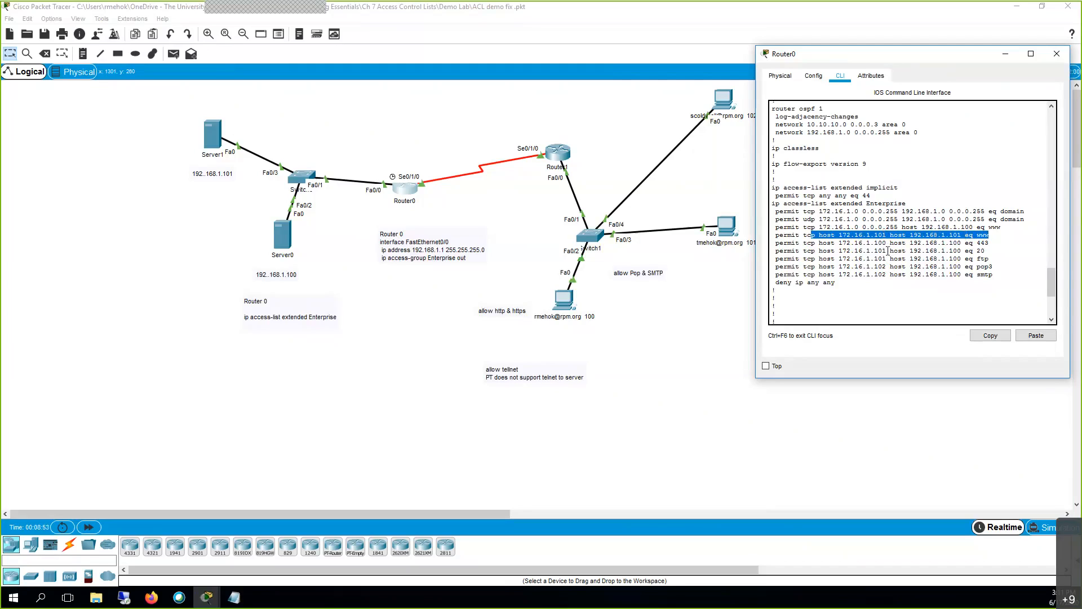
{"action": "double_click", "coordinate": [884, 243]}
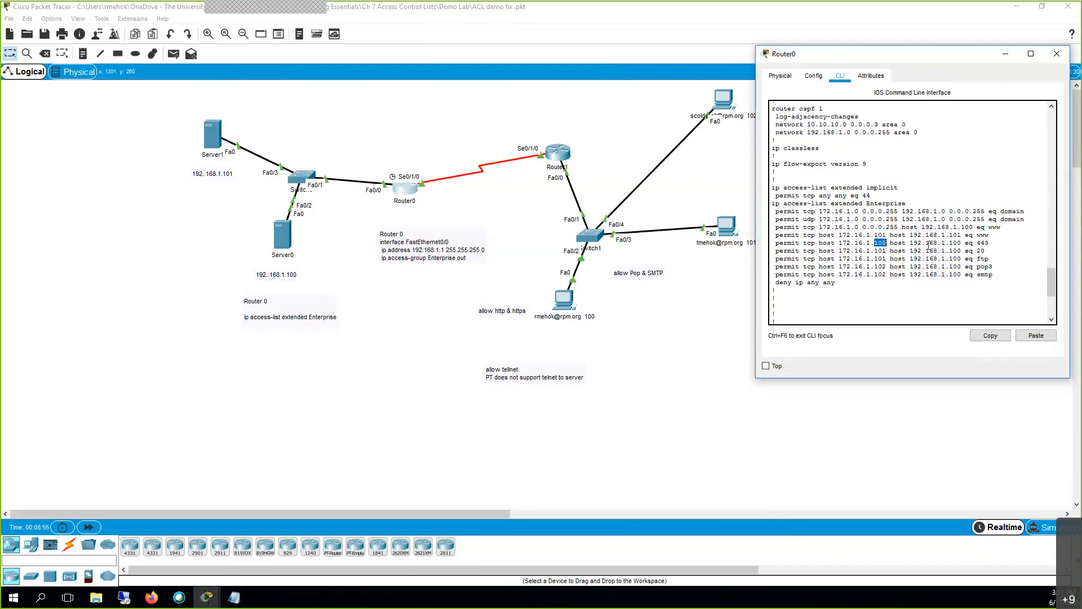
{"action": "double_click", "coordinate": [983, 243]}
{"action": "double_click", "coordinate": [882, 251]}
{"action": "double_click", "coordinate": [980, 251]}
{"action": "double_click", "coordinate": [984, 259]}
Close Router0, then run sh run in privileged mode on Router1's CLI.
{"action": "left_click", "coordinate": [1057, 54]}
{"action": "left_click", "coordinate": [562, 159]}
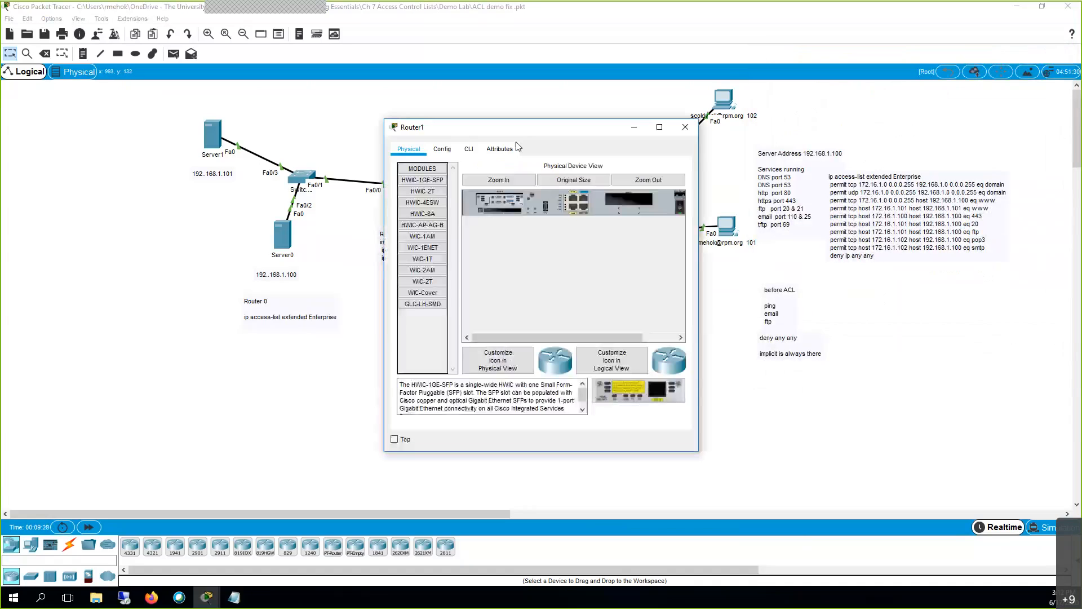
{"action": "left_click", "coordinate": [468, 148]}
{"action": "left_click_drag", "start_coordinate": [500, 196], "coordinate": [498, 201]}
{"action": "key", "text": "Return"}
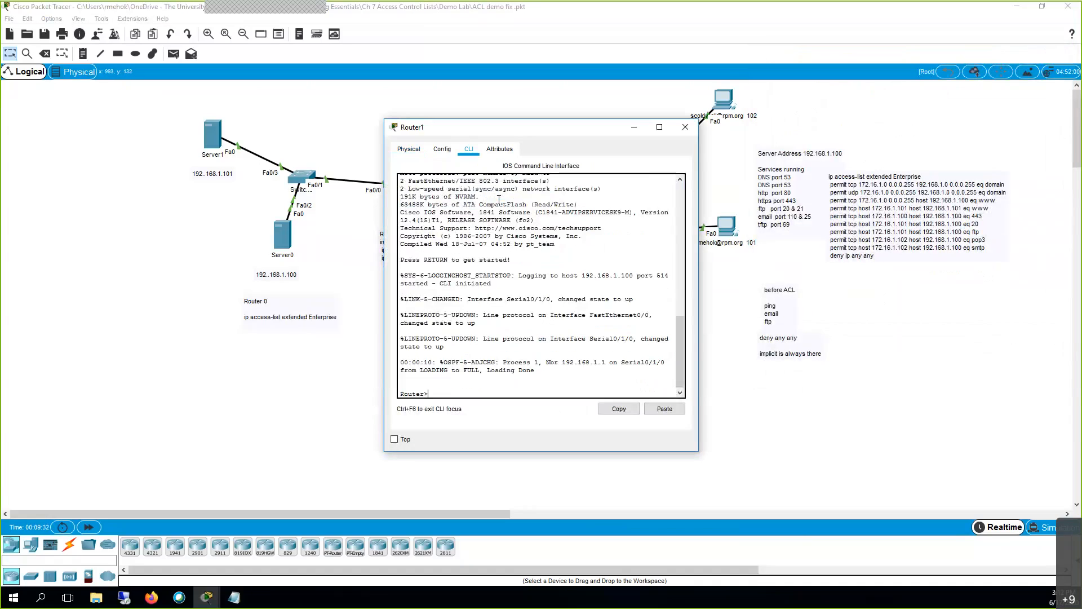
{"action": "type", "text": "en"}
{"action": "key", "text": "Return"}
{"action": "type", "text": "s"}
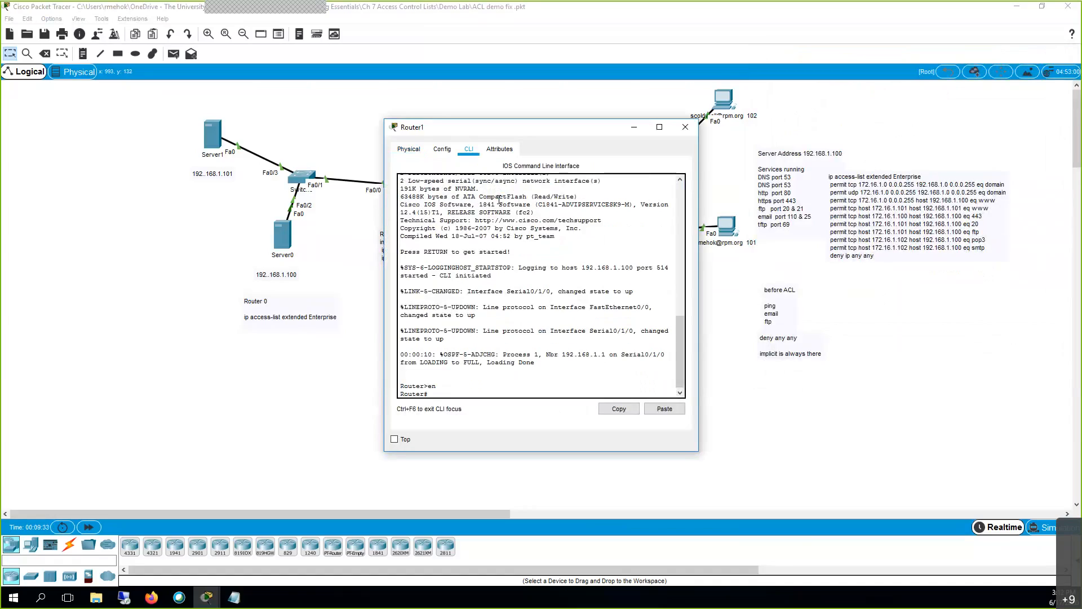
{"action": "type", "text": "h ru"}
{"action": "key", "text": "Return"}
Page through Router1's configuration, noting serial address 10.10.10.2, then close its window.
{"action": "key", "text": "space"}
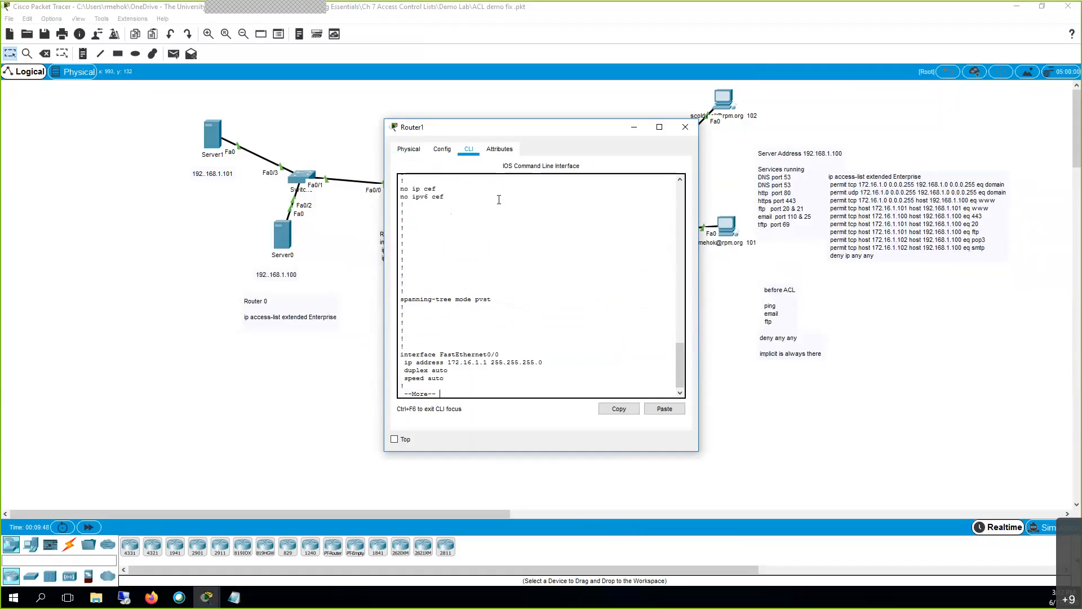
{"action": "key", "text": "space"}
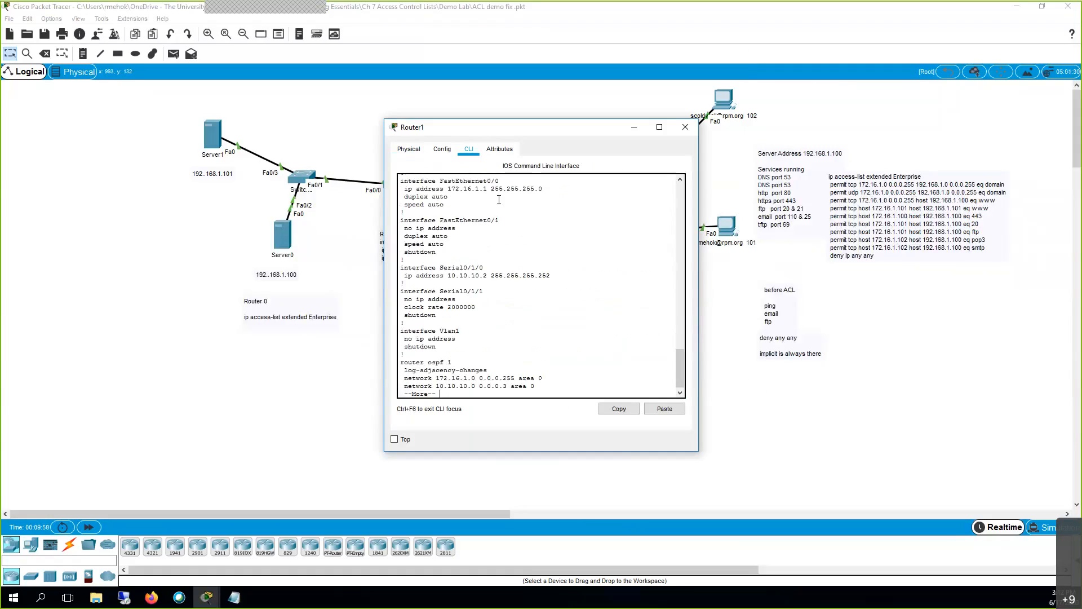
{"action": "left_click_drag", "start_coordinate": [460, 267], "coordinate": [488, 276]}
{"action": "key", "text": "space"}
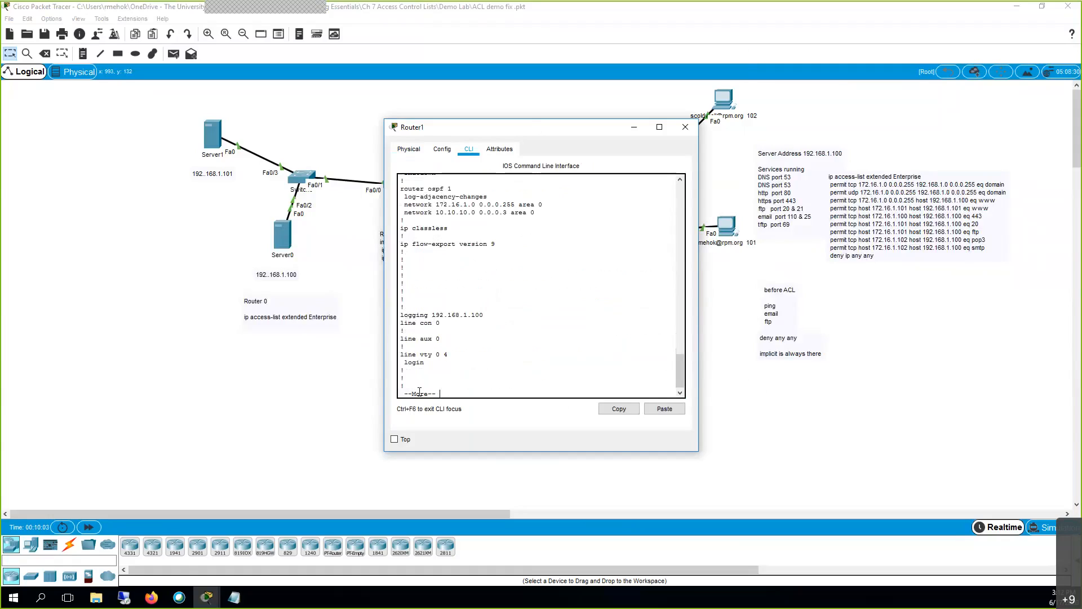
{"action": "key", "text": "space"}
{"action": "scroll", "coordinate": [444, 332], "scroll_direction": "up", "scroll_amount": 2}
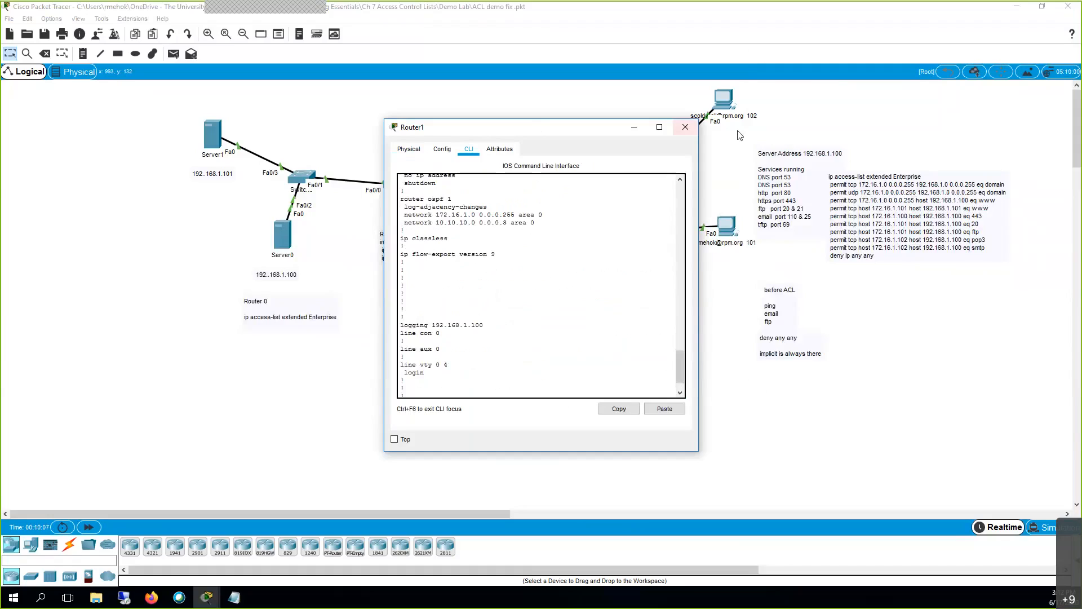
{"action": "left_click", "coordinate": [686, 127]}
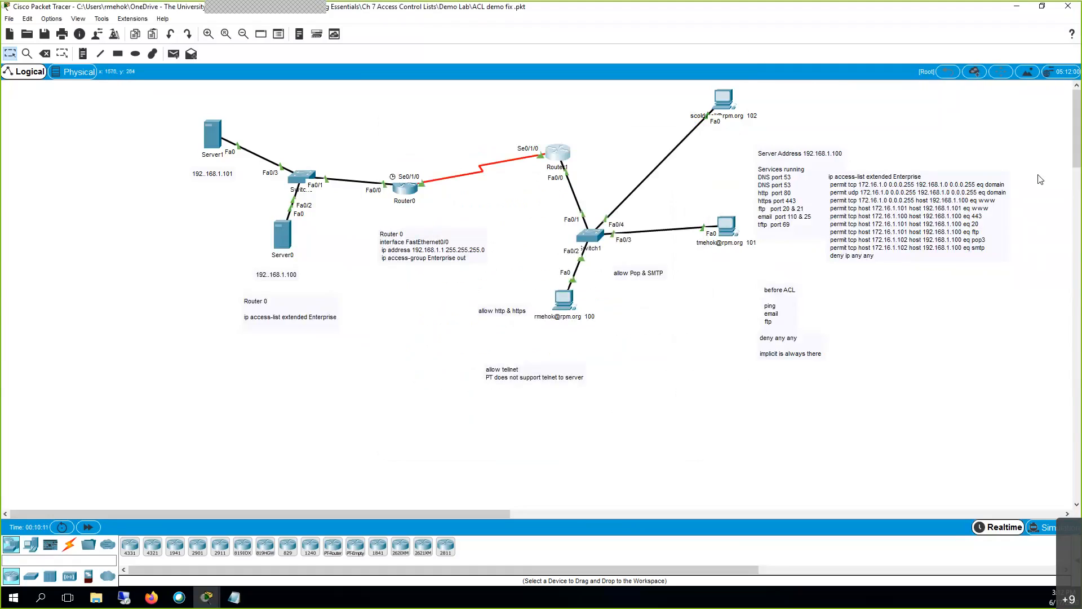
Load rpm.org in PC 102's web browser, then enter simulation mode.
{"action": "left_click", "coordinate": [724, 100]}
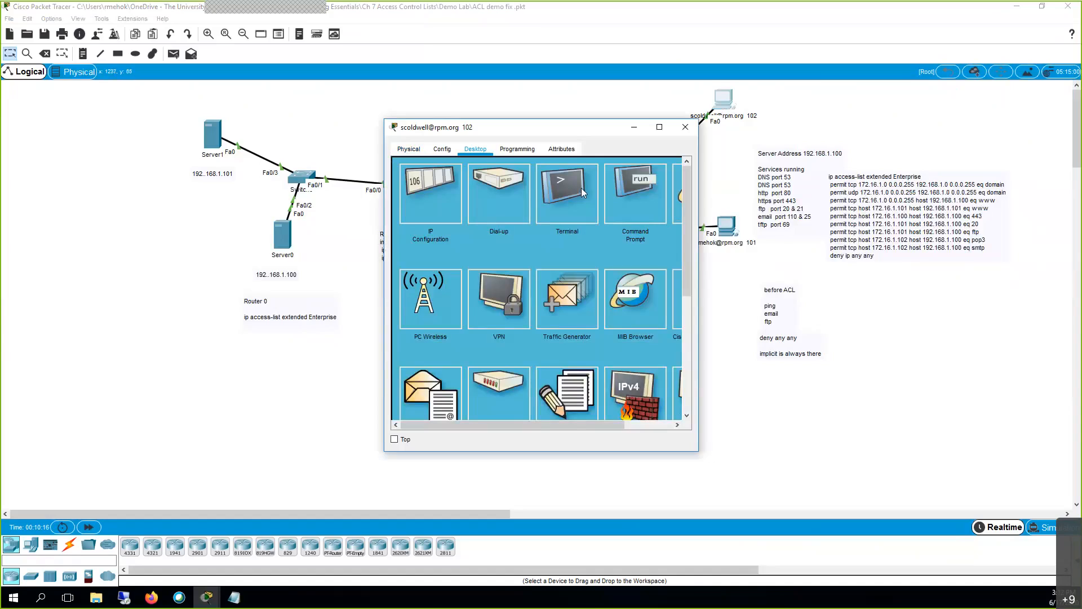
{"action": "left_click", "coordinate": [676, 191]}
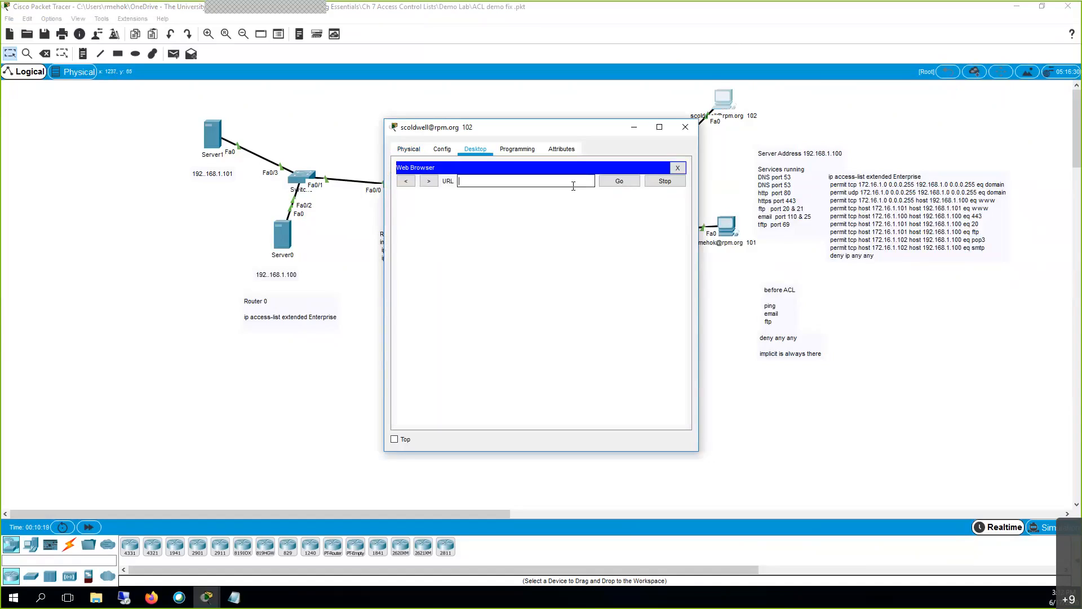
{"action": "type", "text": "rpm.org"}
{"action": "key", "text": "Return"}
{"action": "left_click", "coordinate": [620, 182]}
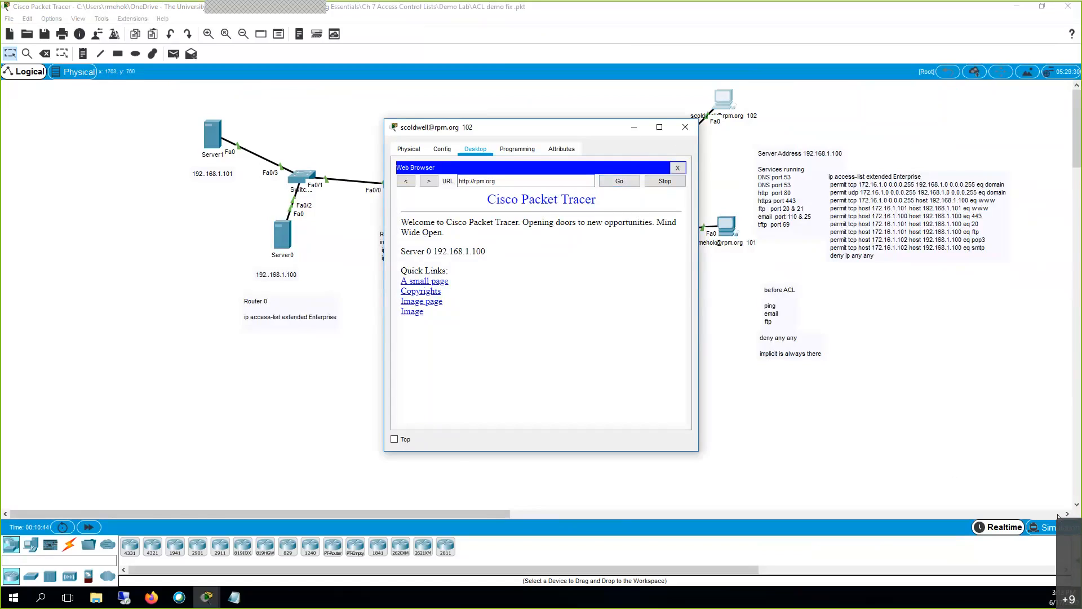
{"action": "left_click", "coordinate": [1046, 528]}
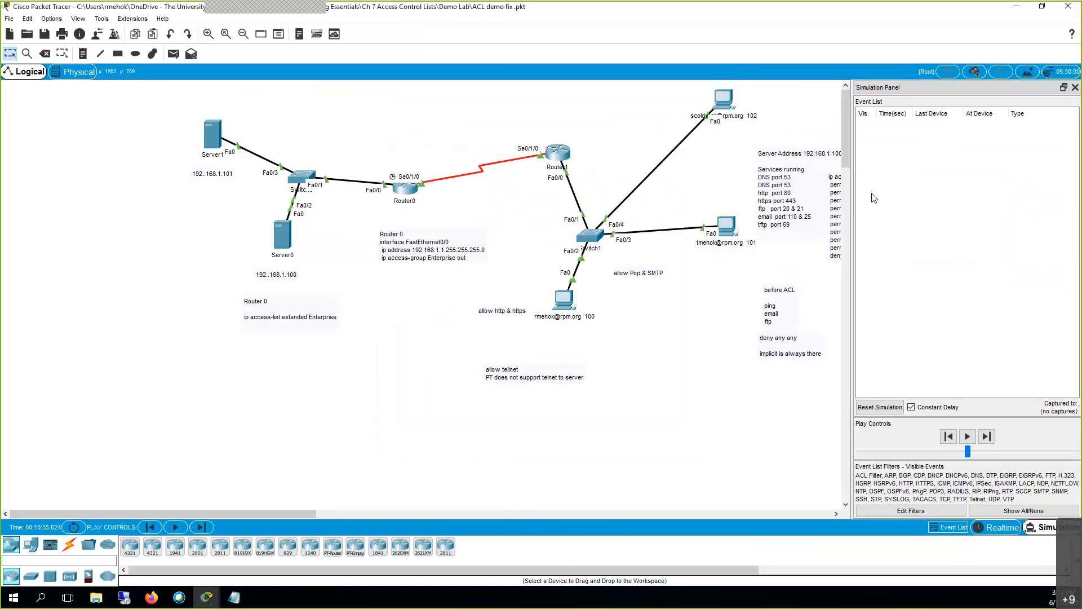
Widen the simulation event list and raise the playback speed.
{"action": "left_click_drag", "start_coordinate": [851, 213], "coordinate": [533, 220]}
{"action": "left_click", "coordinate": [1044, 470]}
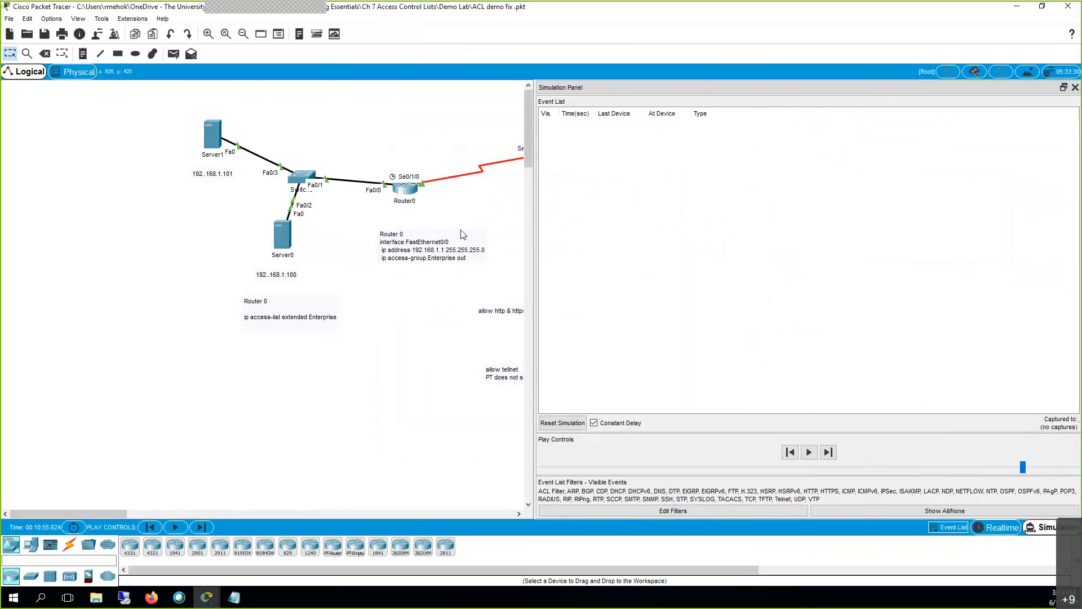
{"action": "left_click_drag", "start_coordinate": [90, 513], "coordinate": [189, 515]}
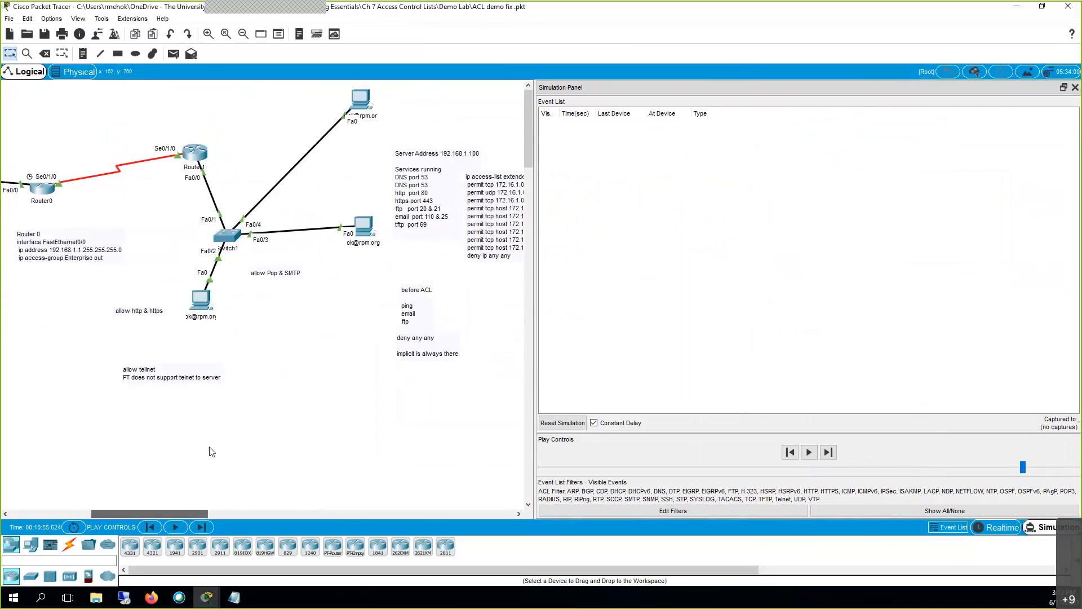
Request rpm.org from PC 101's web browser.
{"action": "left_click", "coordinate": [364, 228]}
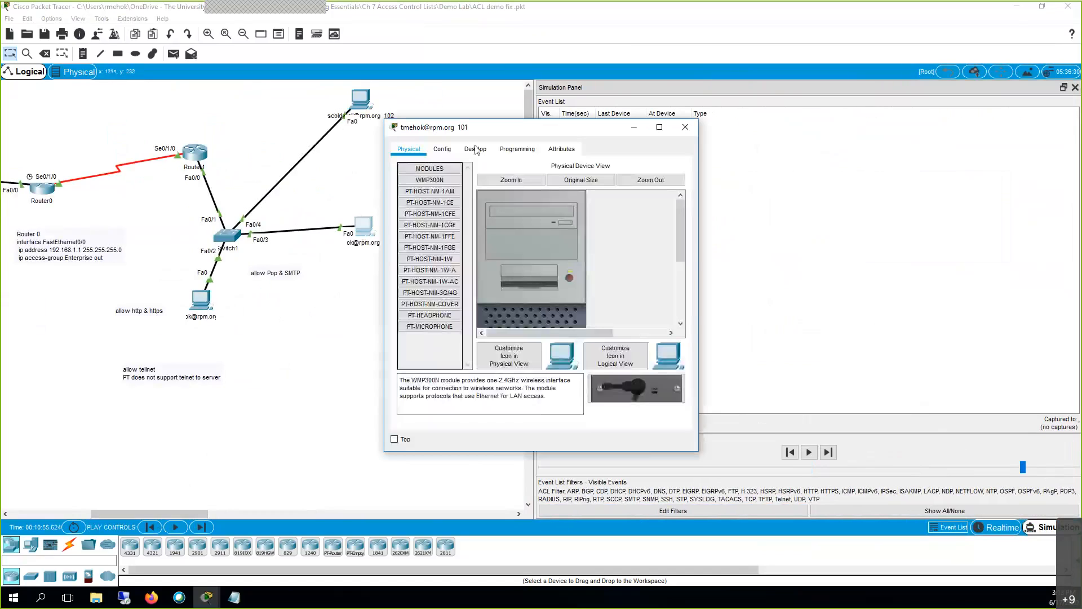
{"action": "left_click", "coordinate": [475, 149]}
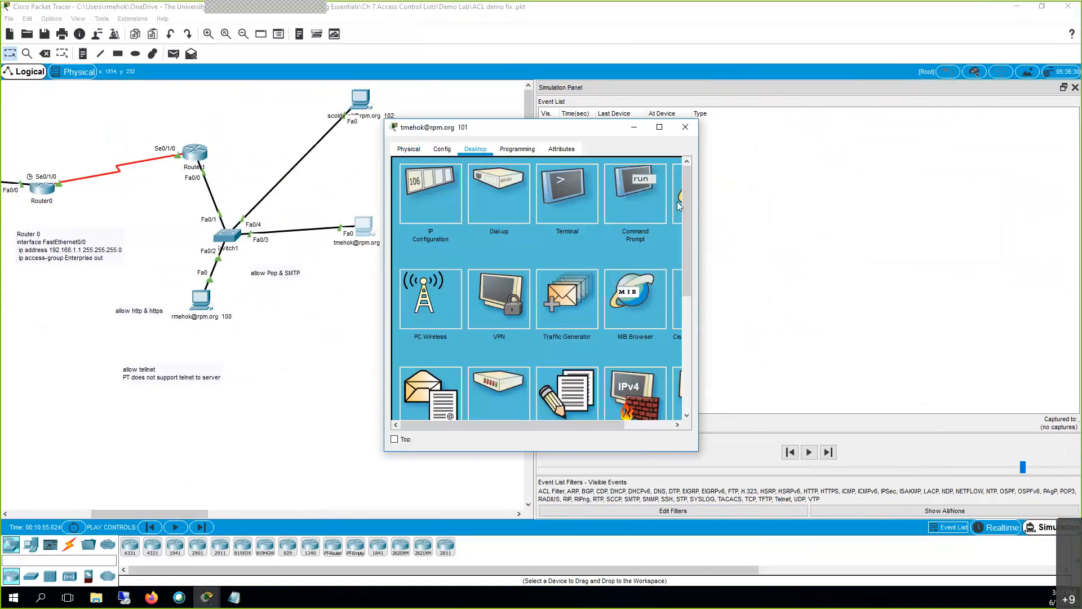
{"action": "left_click_drag", "start_coordinate": [606, 131], "coordinate": [322, 120]}
{"action": "left_click", "coordinate": [269, 171]}
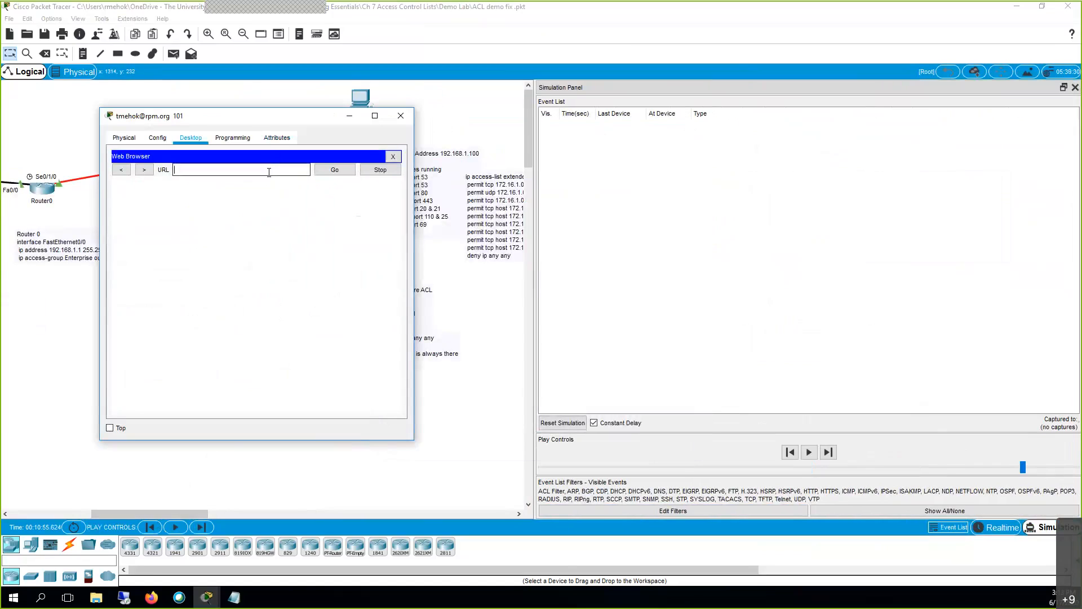
{"action": "type", "text": "rpm.org"}
{"action": "key", "text": "Return"}
Inspect PC 101's ARP event details and play the simulation forward.
{"action": "left_click", "coordinate": [401, 116]}
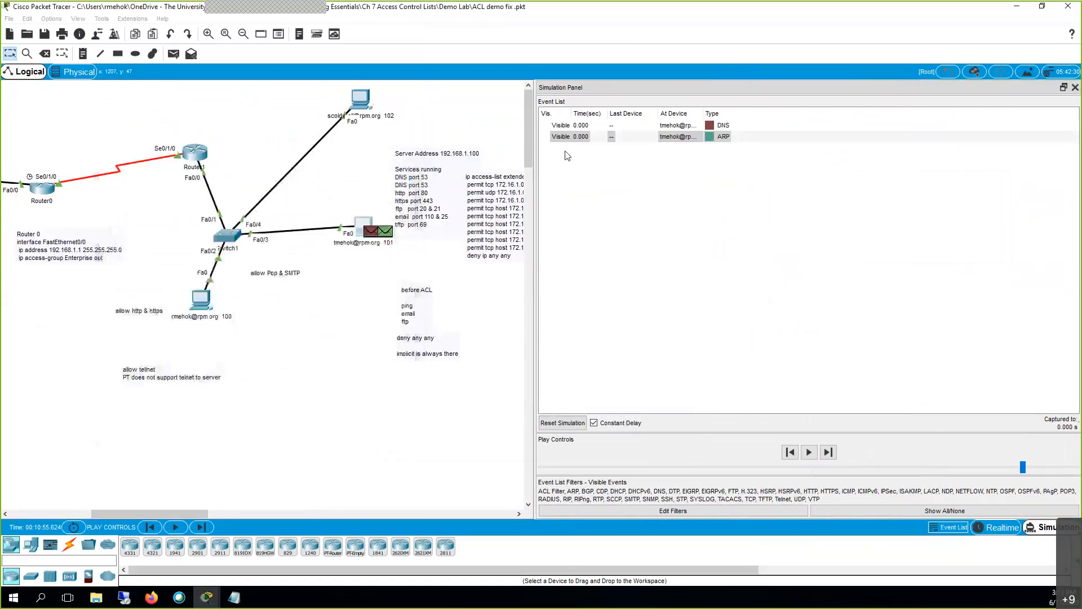
{"action": "left_click", "coordinate": [709, 138]}
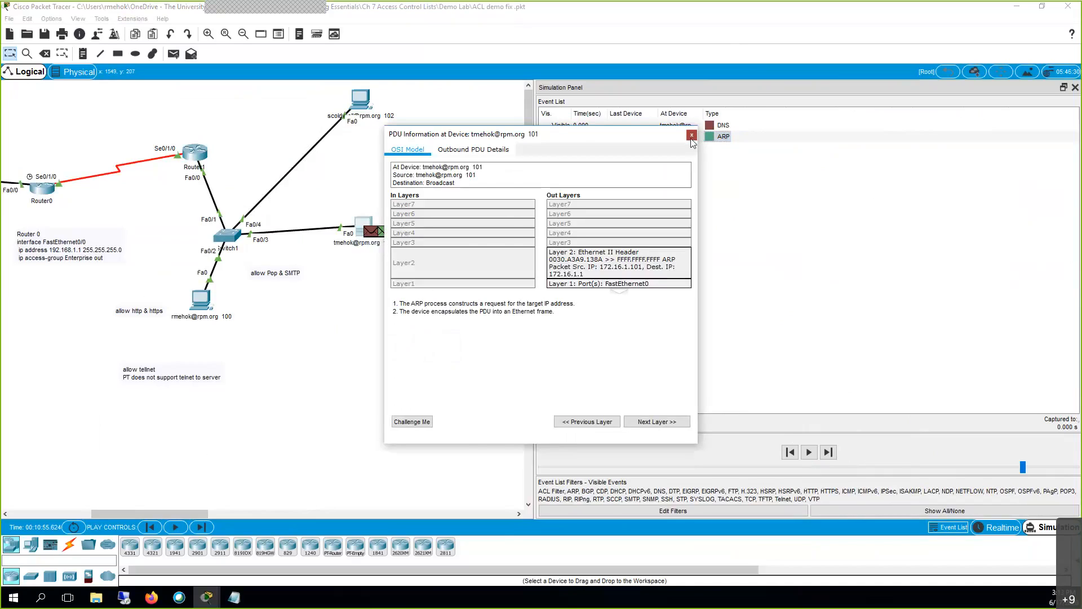
{"action": "left_click", "coordinate": [692, 135]}
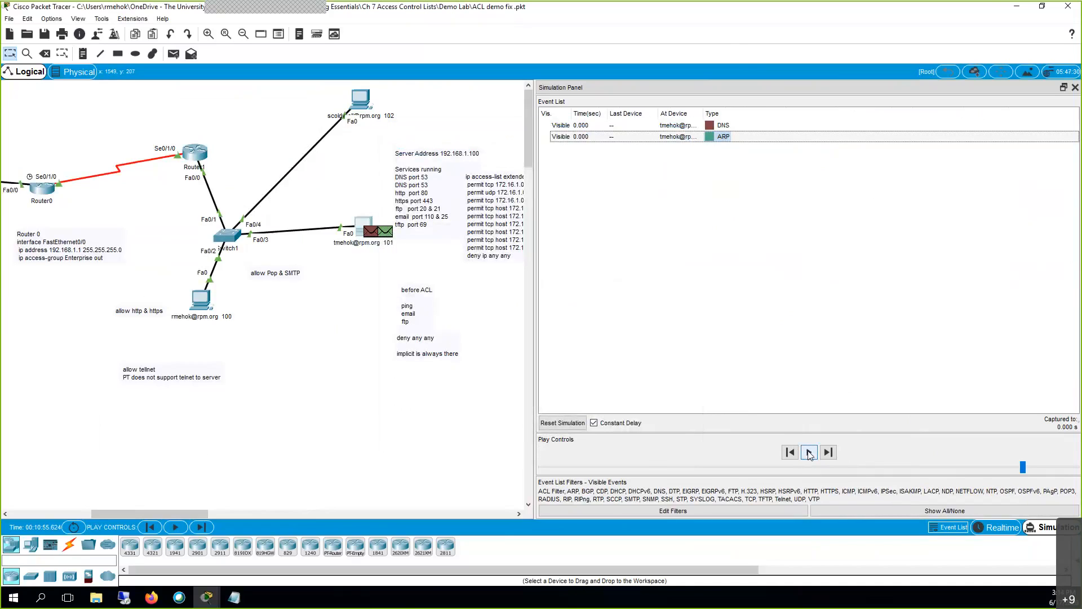
{"action": "left_click", "coordinate": [810, 455]}
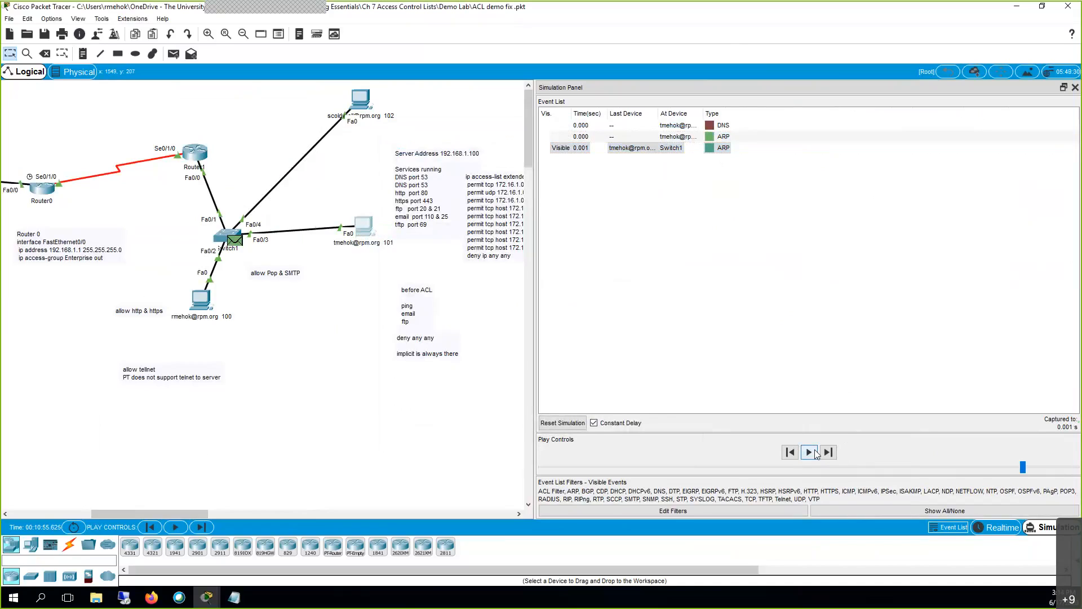
{"action": "left_click", "coordinate": [816, 454]}
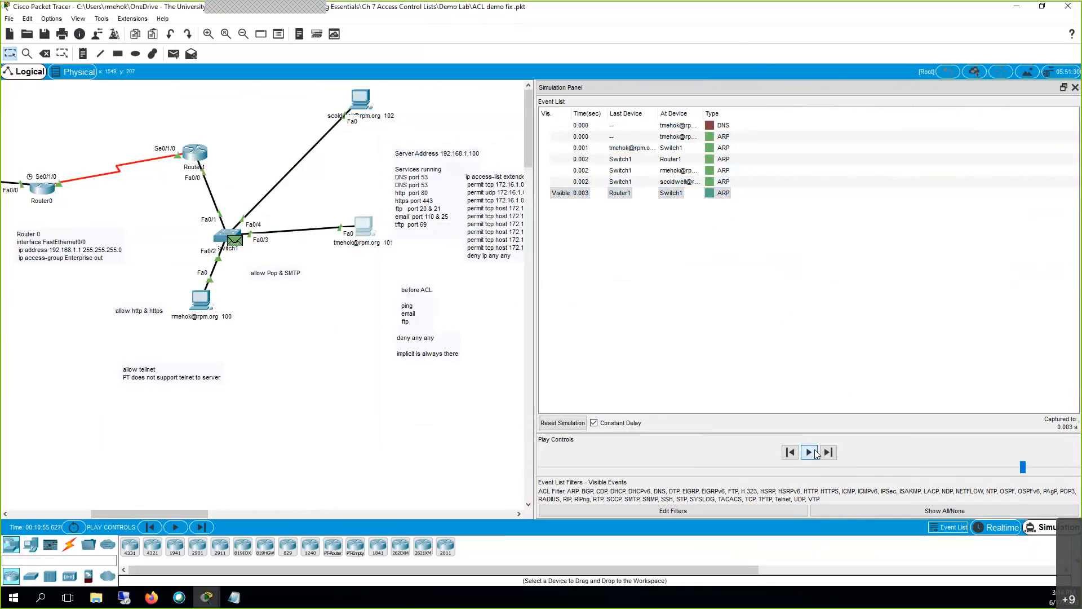
{"action": "left_click", "coordinate": [814, 449]}
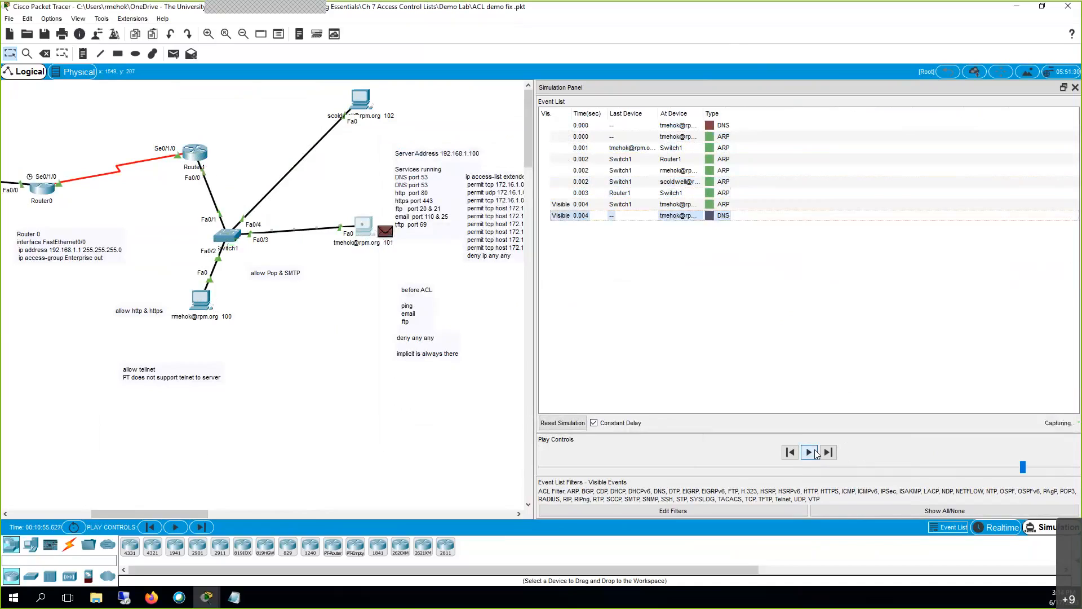
Examine the DNS event at 0.004, resume playback, then narrow the panel and pause.
{"action": "left_click", "coordinate": [712, 220]}
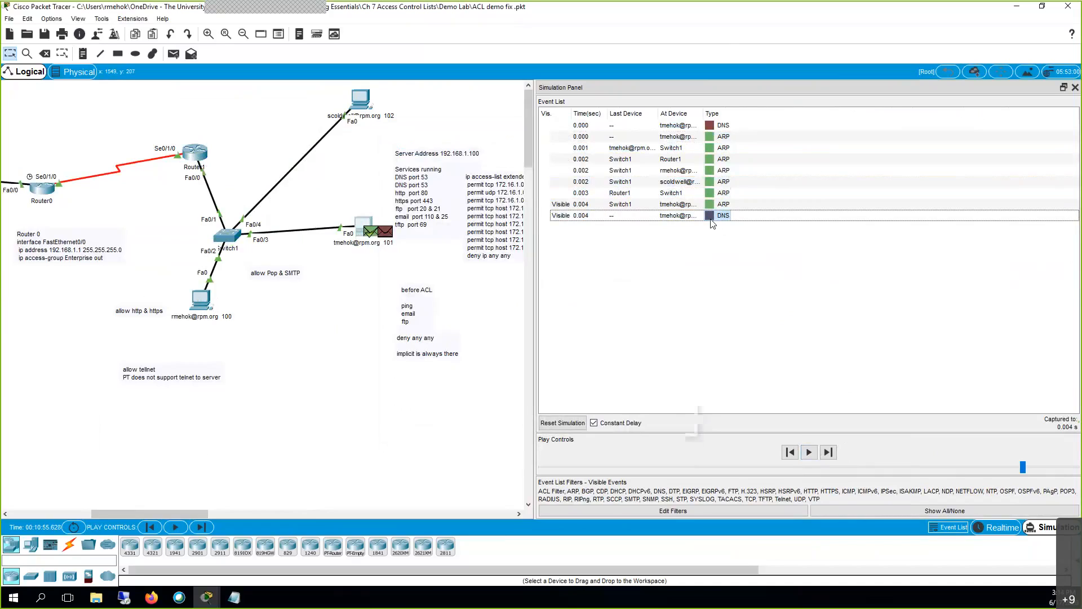
{"action": "left_click", "coordinate": [711, 221]}
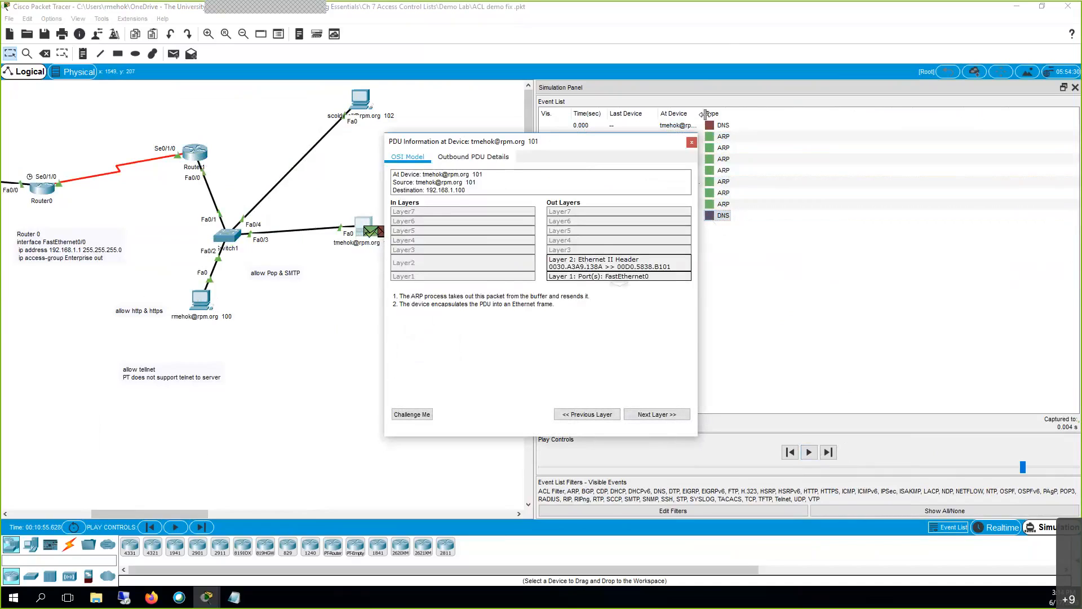
{"action": "left_click", "coordinate": [693, 142]}
{"action": "left_click", "coordinate": [810, 454]}
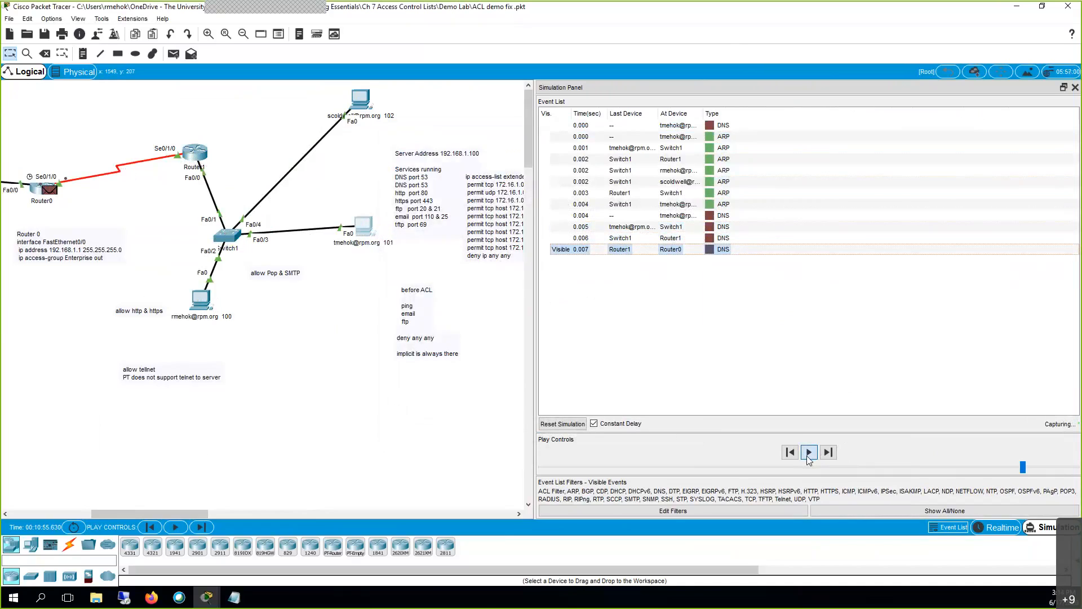
{"action": "left_click_drag", "start_coordinate": [200, 513], "coordinate": [171, 513]}
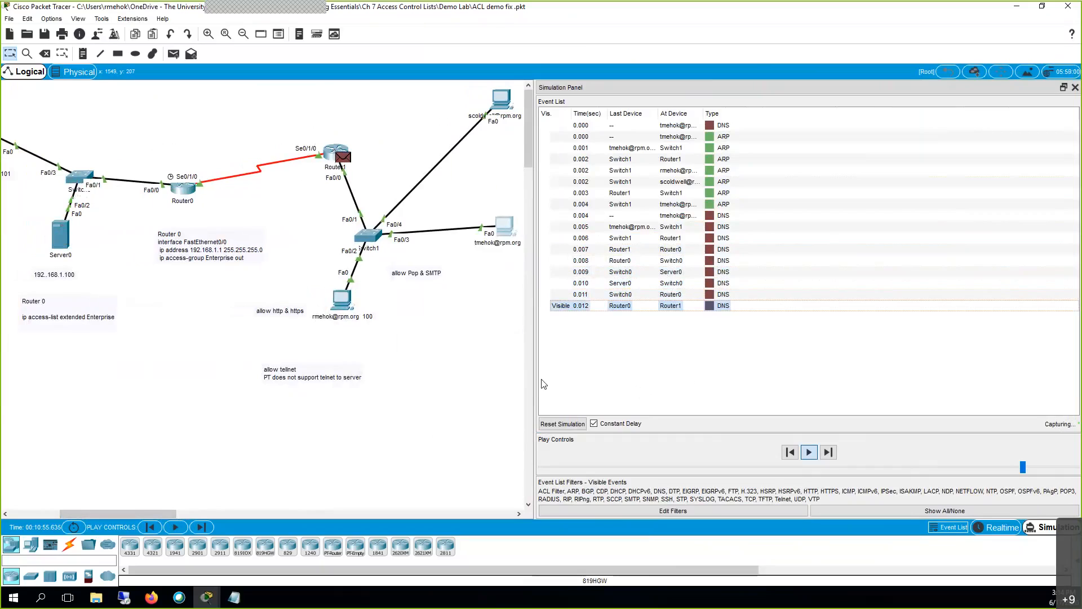
{"action": "left_click_drag", "start_coordinate": [535, 379], "coordinate": [640, 379]}
{"action": "left_click", "coordinate": [858, 454]}
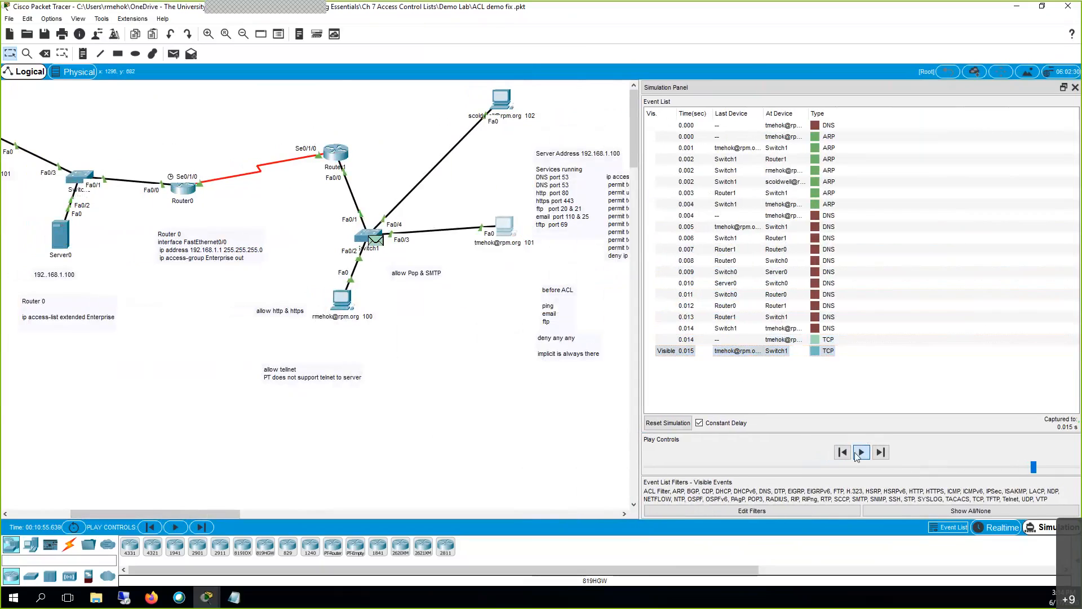
Inspect the first TCP event at 0.014, then resume capturing more events.
{"action": "left_click", "coordinate": [819, 340]}
{"action": "left_click", "coordinate": [819, 340]}
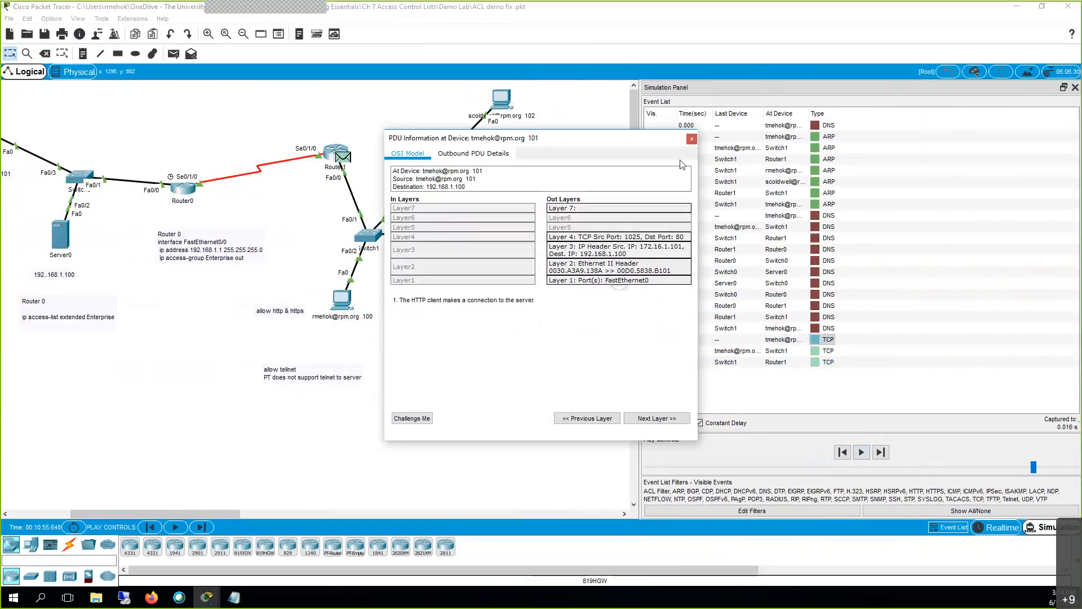
{"action": "left_click", "coordinate": [692, 138]}
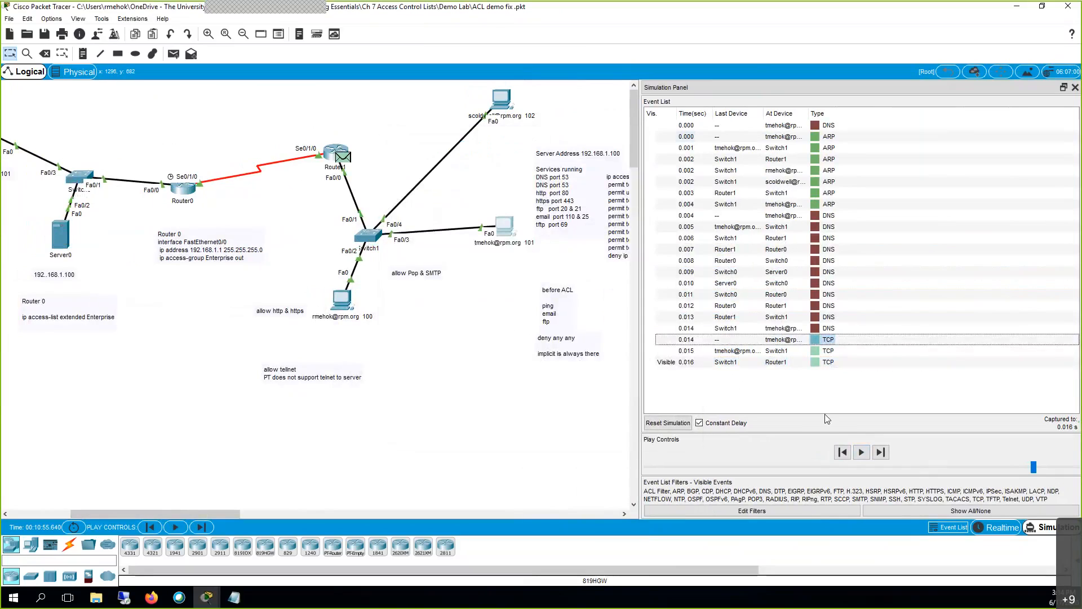
{"action": "left_click", "coordinate": [862, 452]}
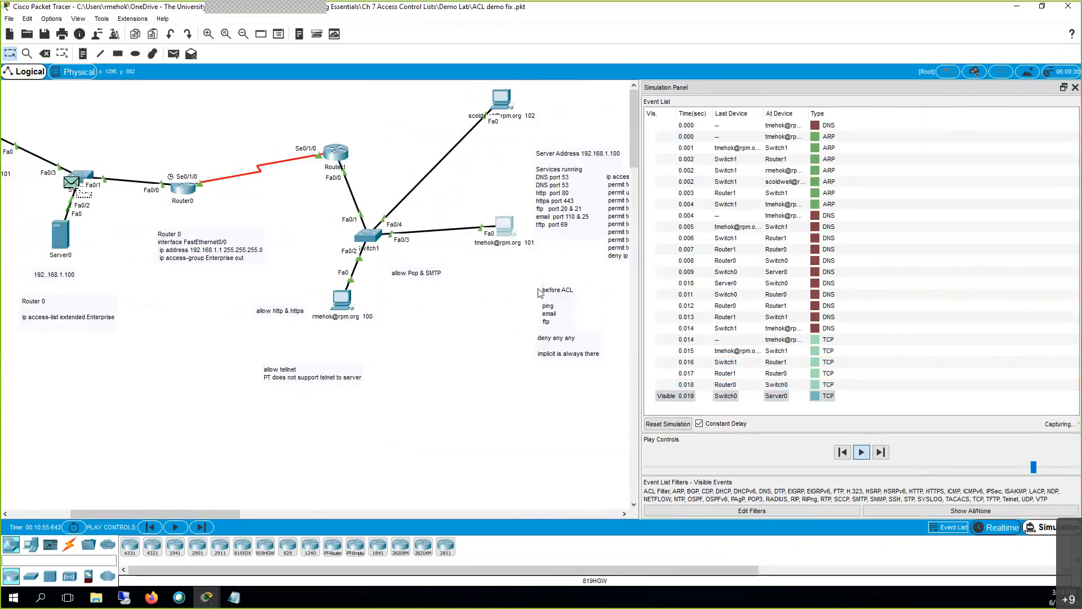
{"action": "left_click", "coordinate": [505, 227]}
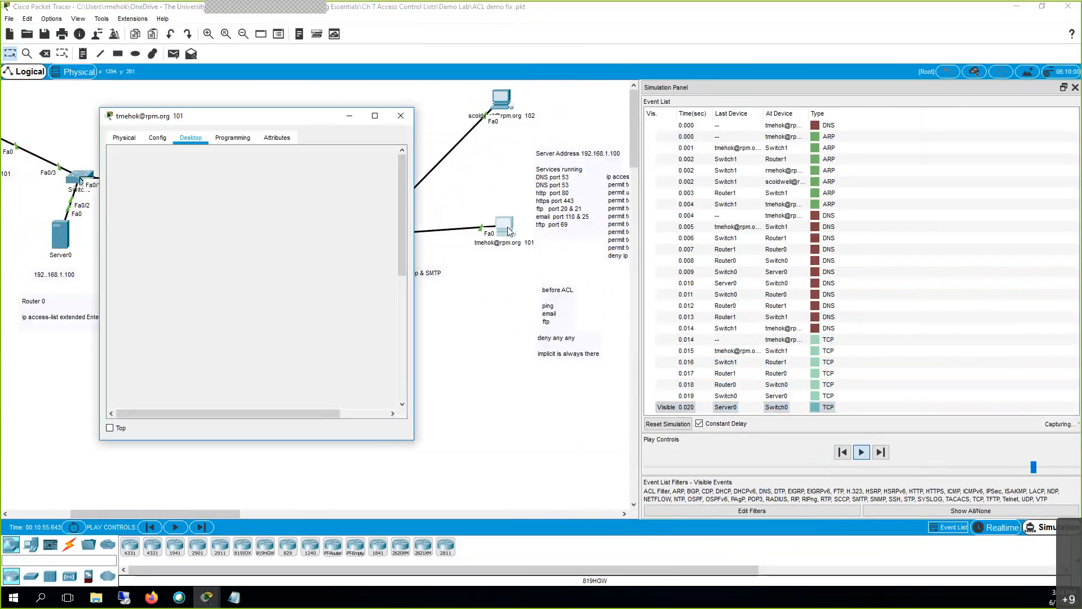
Let PC 101 and PC 102 load rpm.org in realtime, then return to simulation mode.
{"action": "left_click", "coordinate": [995, 533]}
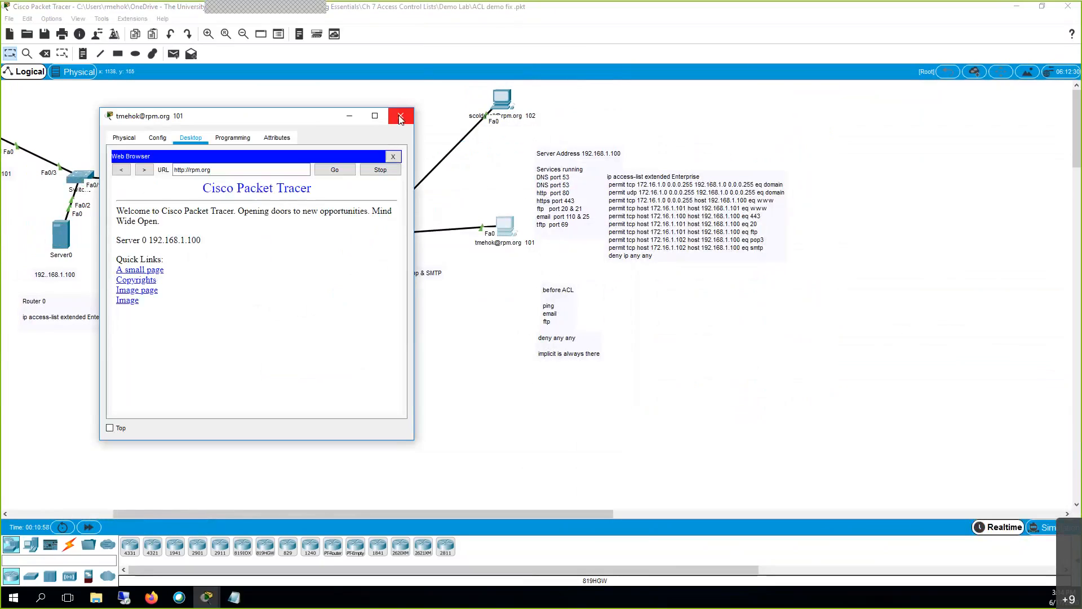
{"action": "left_click", "coordinate": [400, 116]}
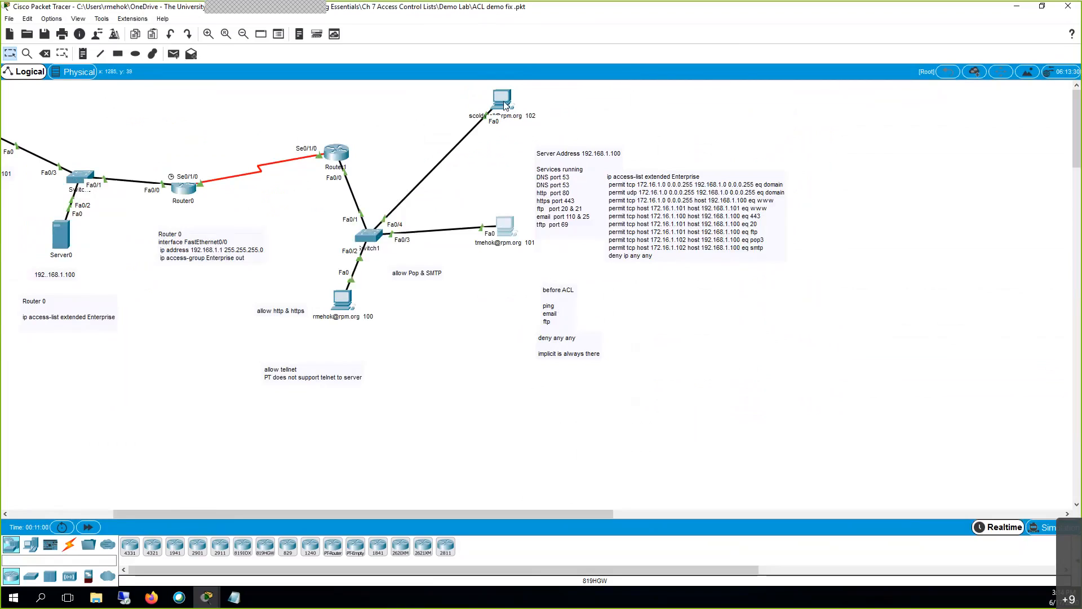
{"action": "left_click", "coordinate": [504, 103]}
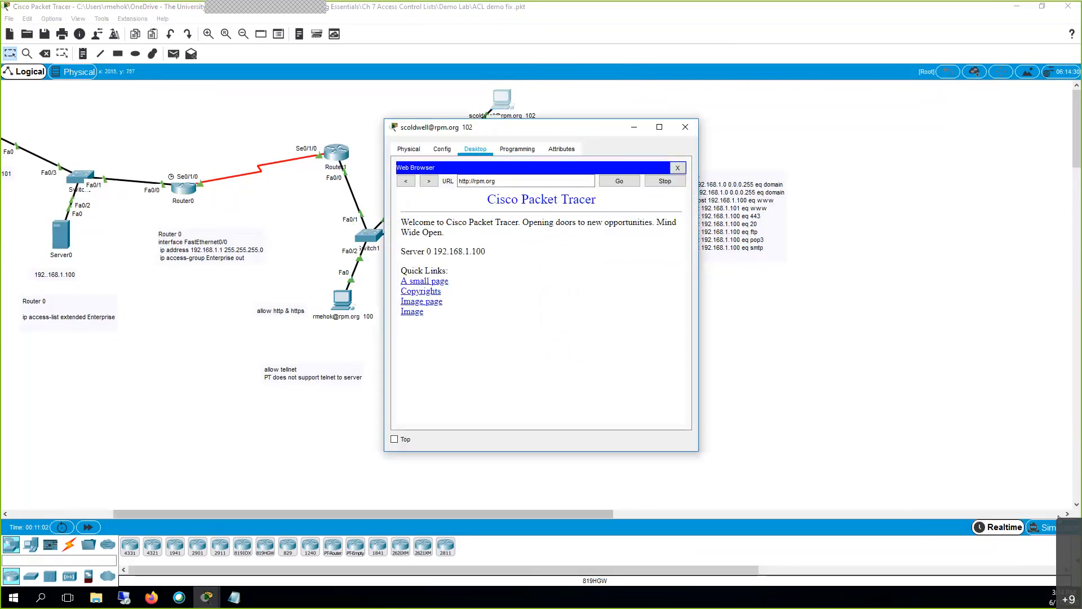
{"action": "left_click", "coordinate": [1053, 528]}
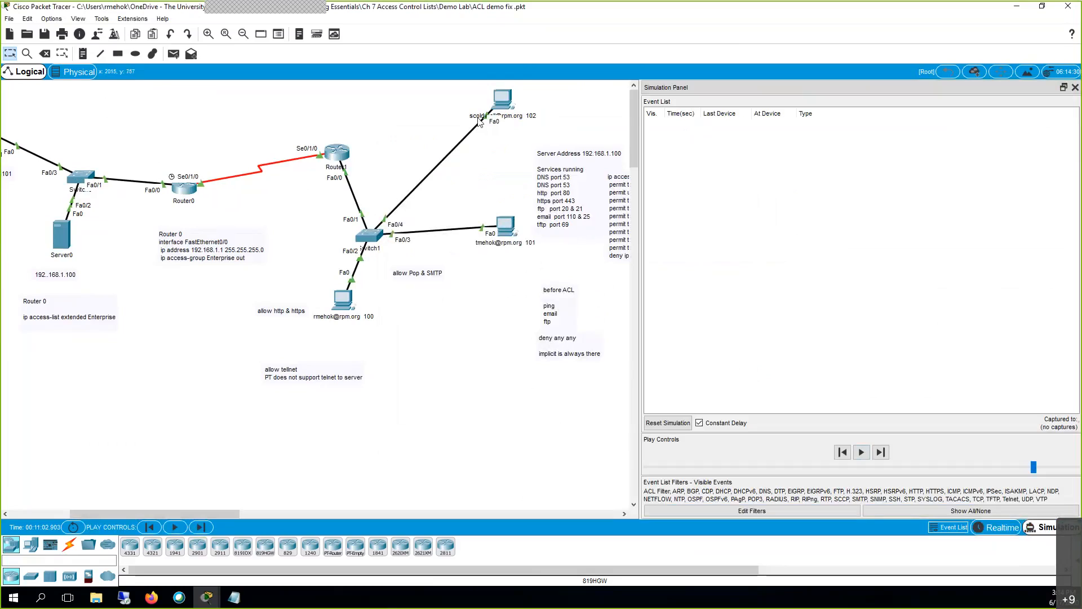
Request 'A small page' from PC 102's web browser.
{"action": "left_click", "coordinate": [505, 97]}
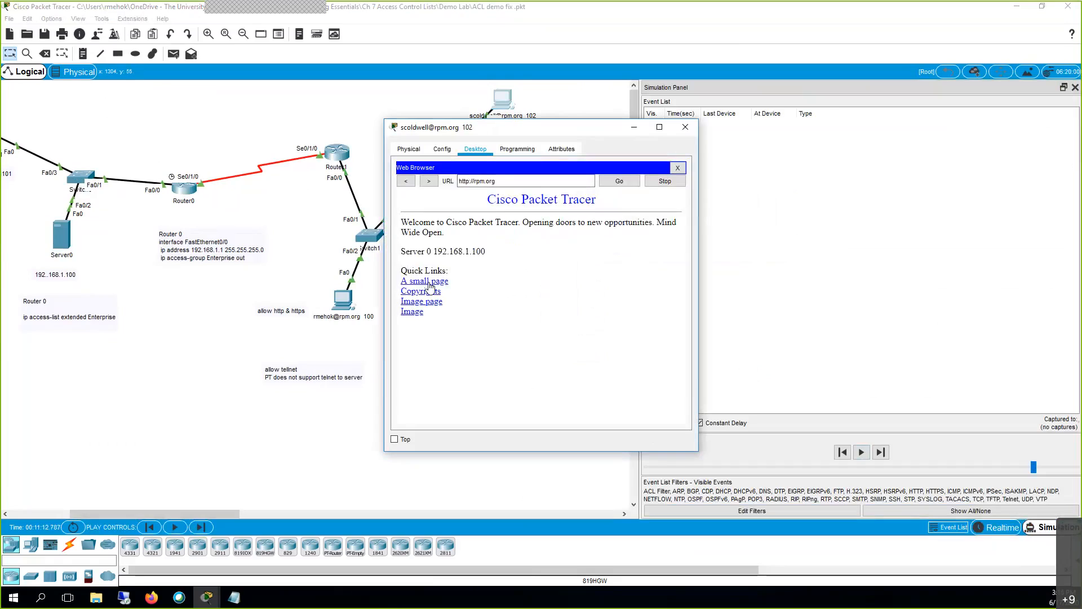
{"action": "left_click", "coordinate": [430, 281]}
{"action": "left_click", "coordinate": [686, 127]}
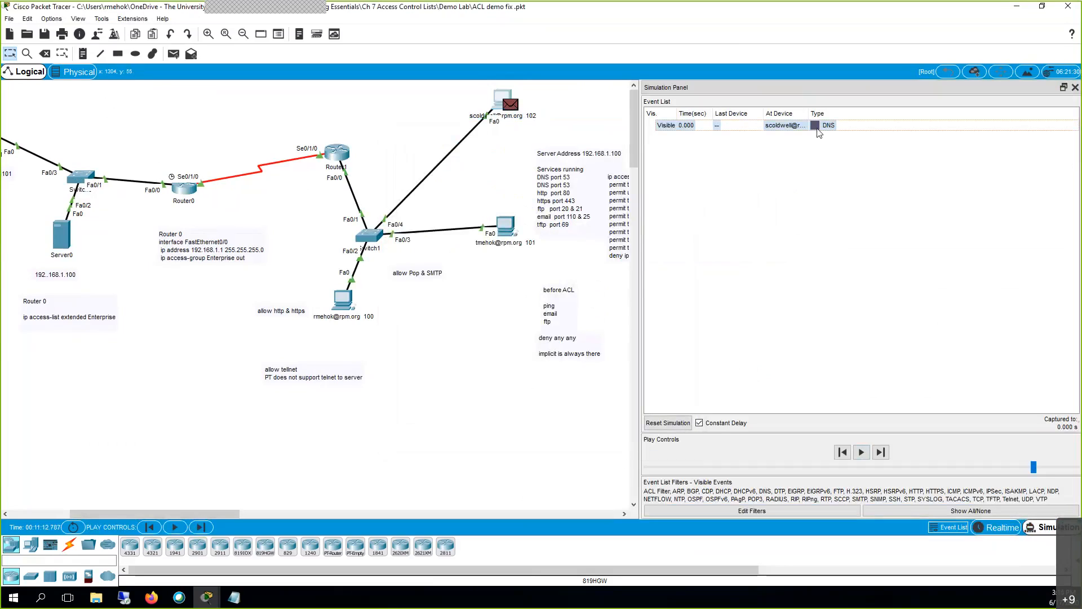
Play the DNS query to Server0, inspect its first PDU, pause at the reply, then go to realtime.
{"action": "left_click", "coordinate": [864, 455]}
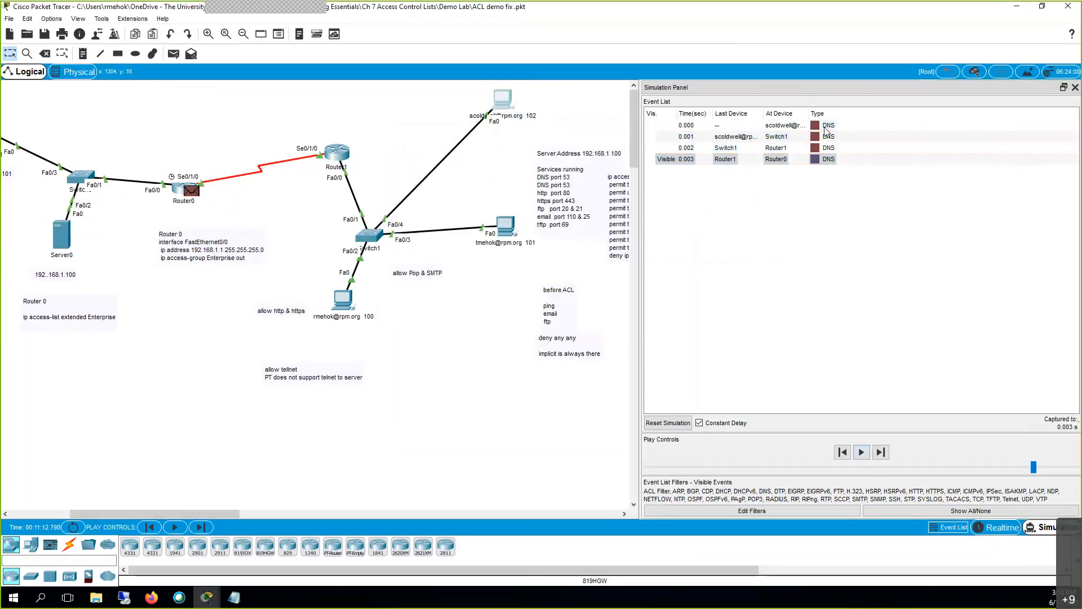
{"action": "left_click", "coordinate": [816, 126]}
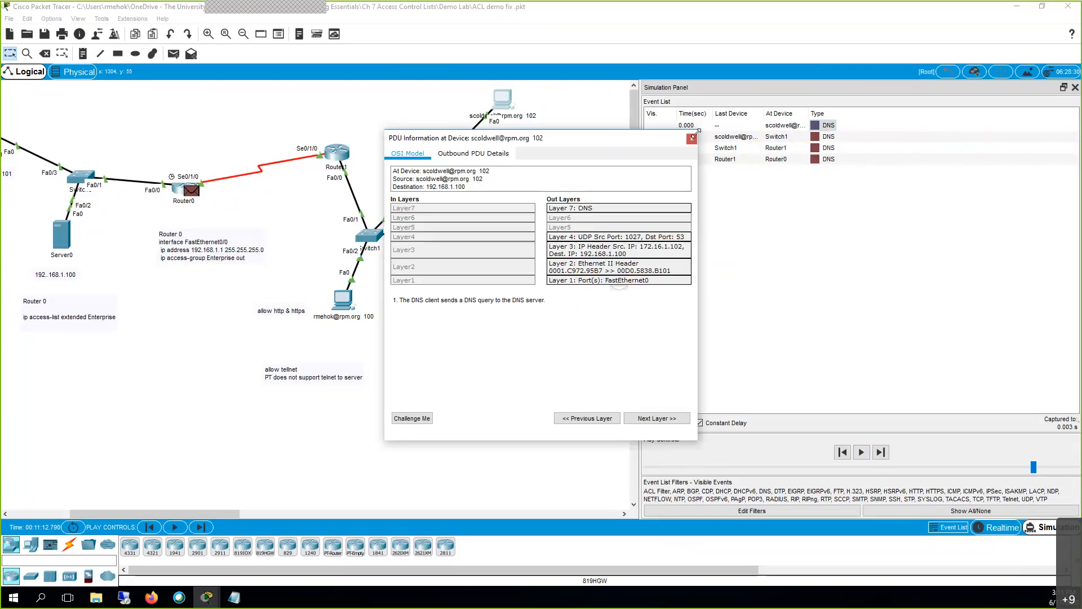
{"action": "left_click", "coordinate": [692, 139]}
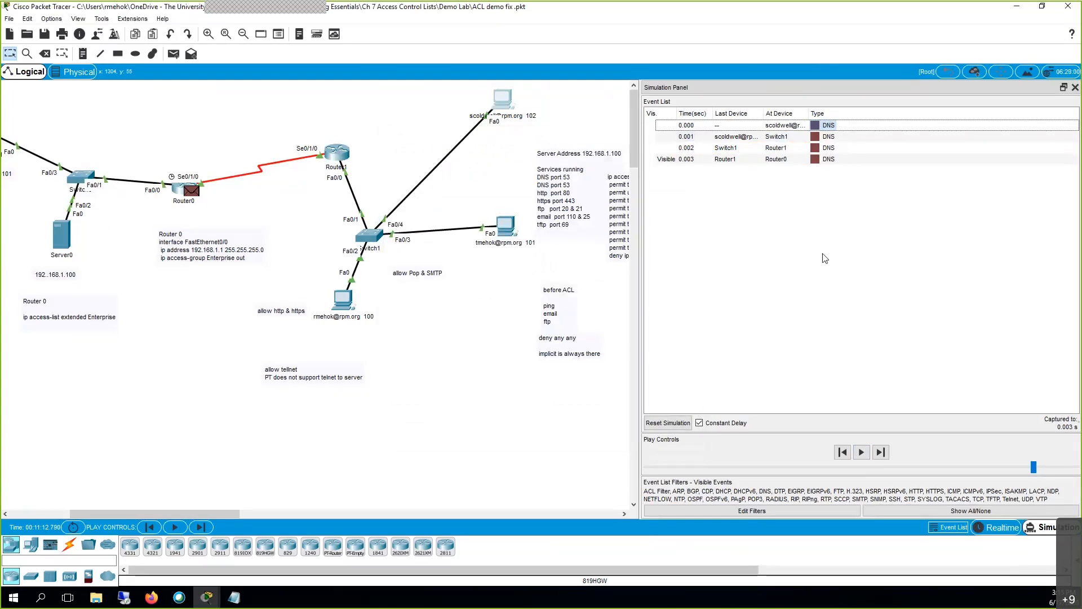
{"action": "left_click", "coordinate": [863, 454]}
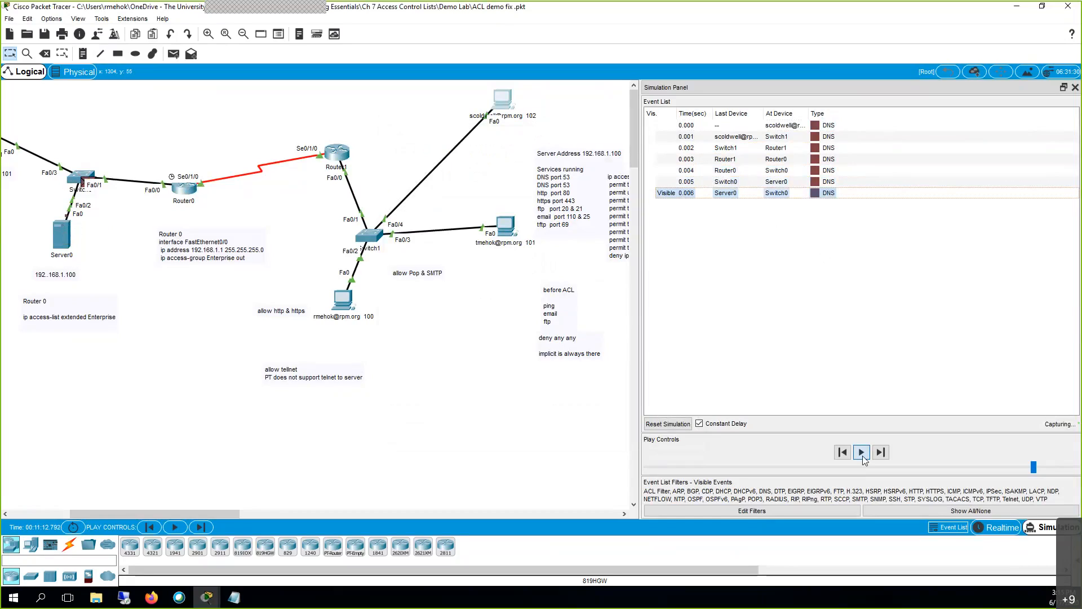
{"action": "left_click", "coordinate": [863, 455]}
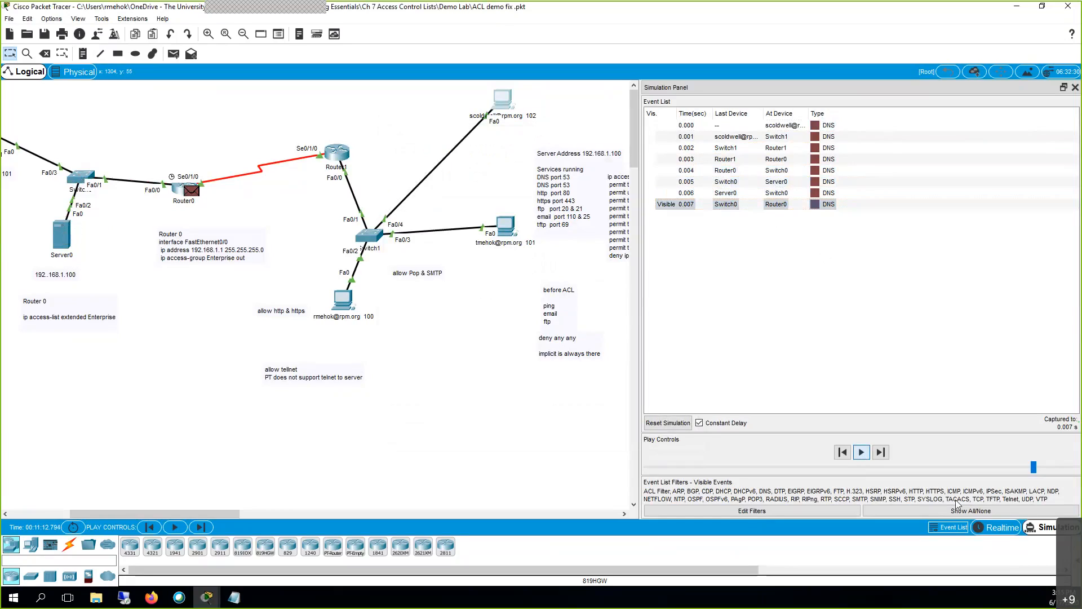
{"action": "left_click", "coordinate": [995, 529]}
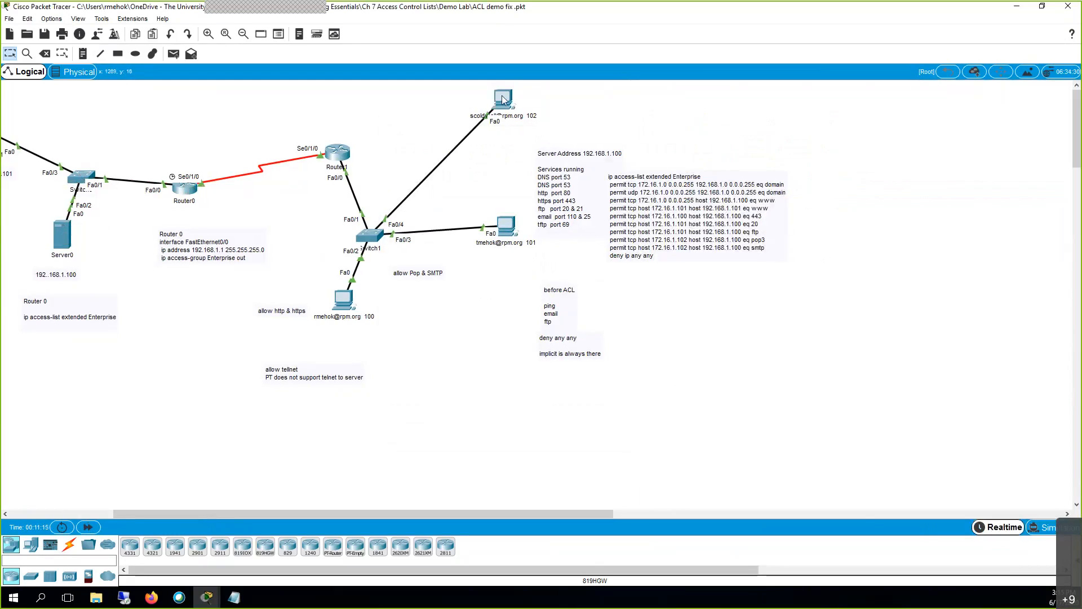
In simulation mode, run ping 192.168.1.100 from PC 100's command prompt.
{"action": "left_click", "coordinate": [345, 297]}
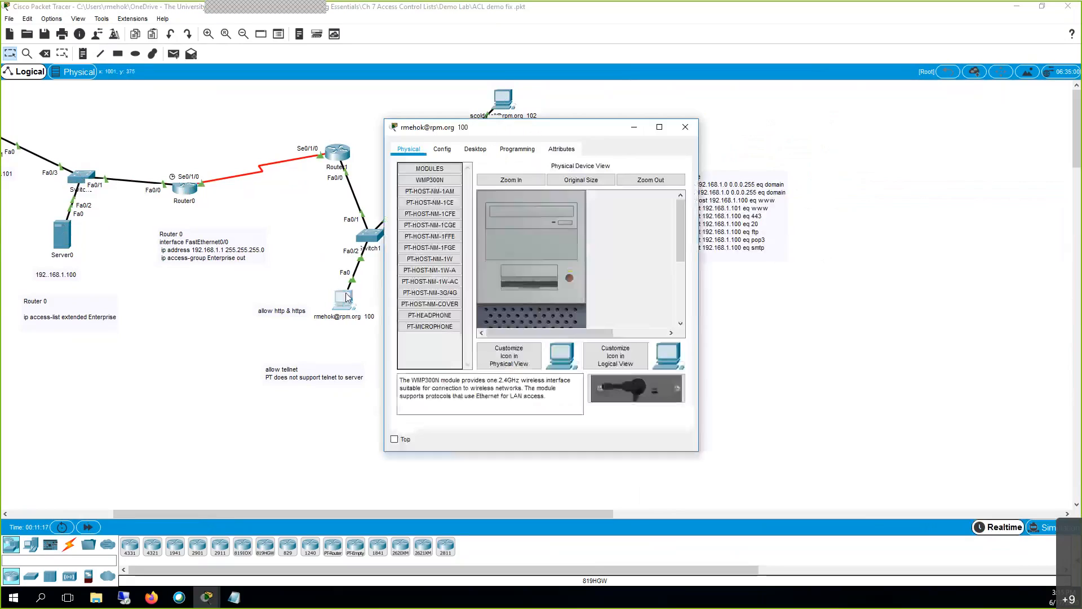
{"action": "left_click", "coordinate": [1043, 527]}
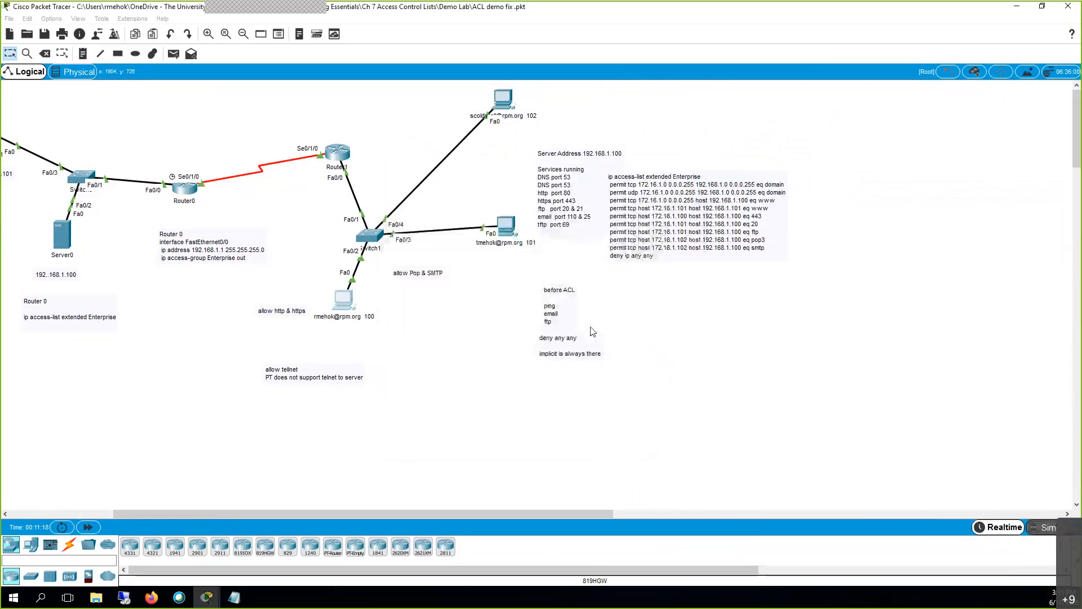
{"action": "left_click", "coordinate": [340, 301]}
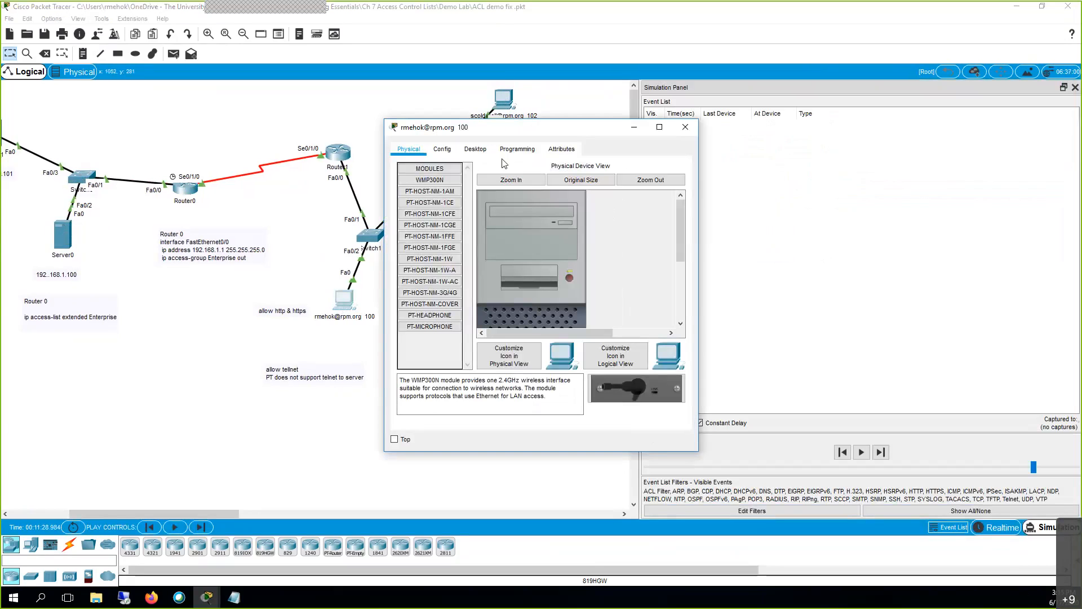
{"action": "left_click", "coordinate": [486, 150]}
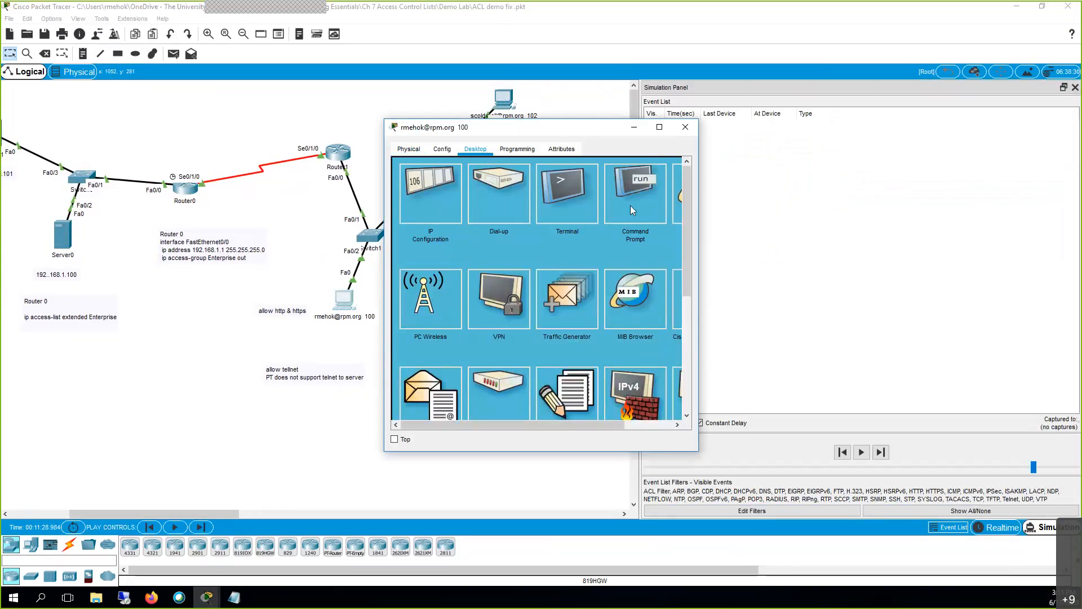
{"action": "left_click", "coordinate": [631, 206]}
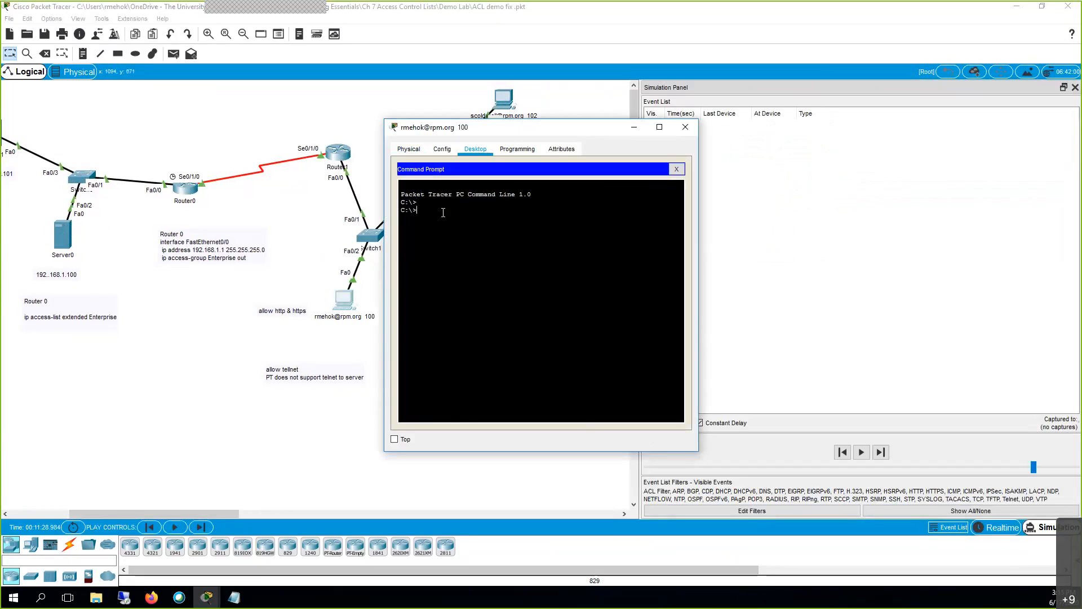
{"action": "type", "text": "ing 192.168.1.100"}
{"action": "key", "text": "Return"}
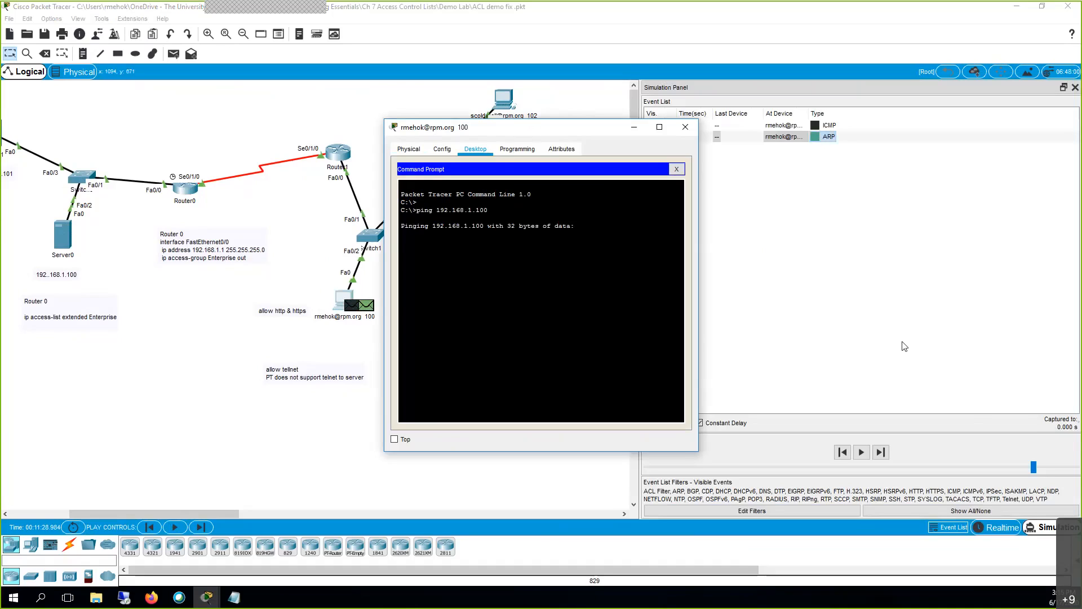
Play the ICMP packets to Router1, inspect the Router1 PDU details, then continue toward Server0.
{"action": "left_click", "coordinate": [634, 128]}
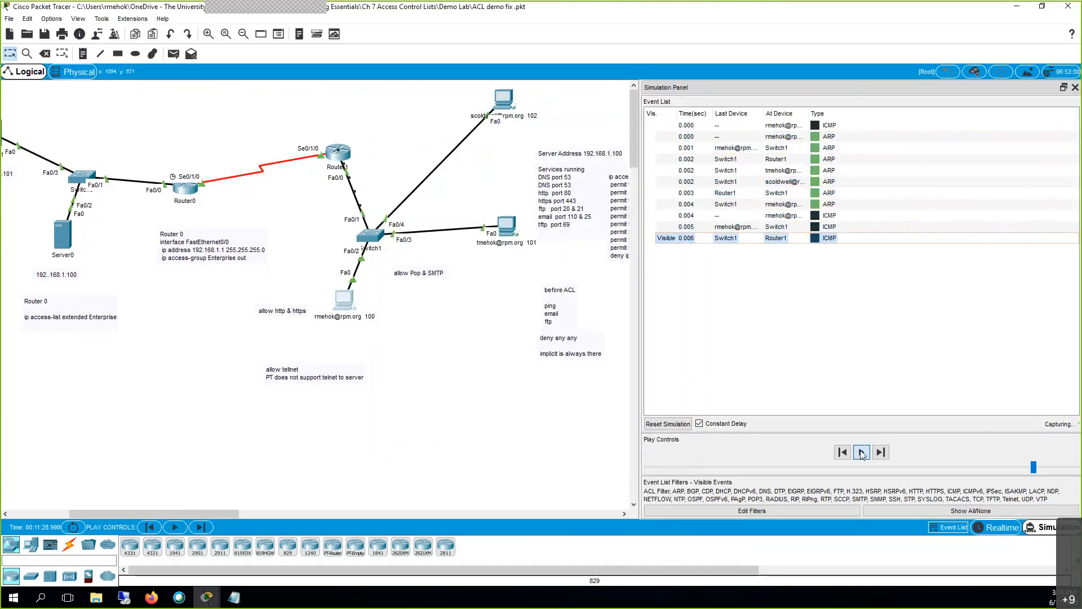
{"action": "left_click", "coordinate": [862, 453]}
{"action": "left_click", "coordinate": [816, 240]}
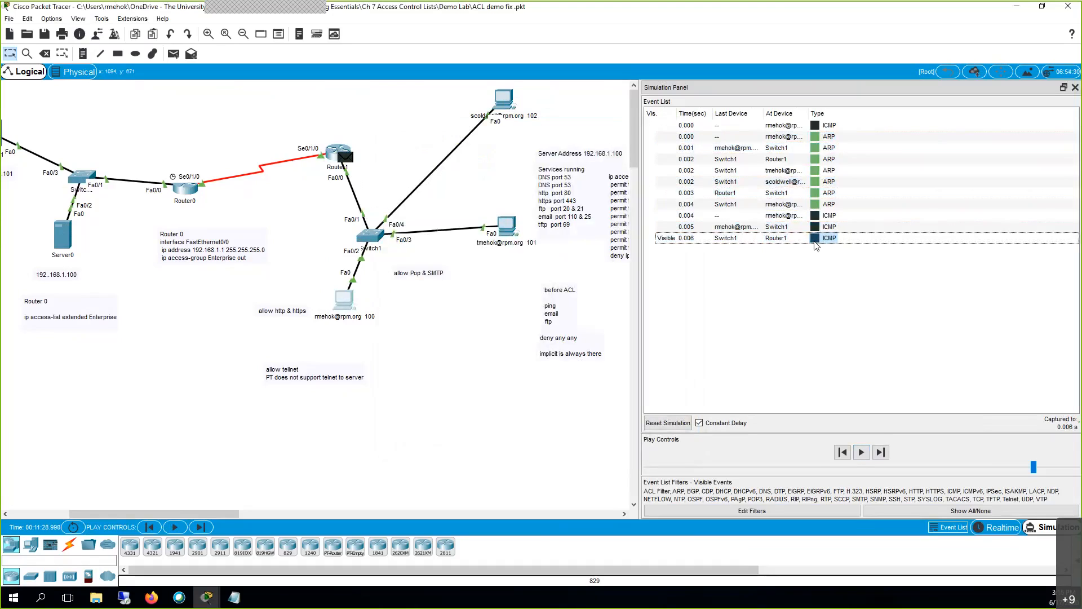
{"action": "left_click", "coordinate": [815, 239]}
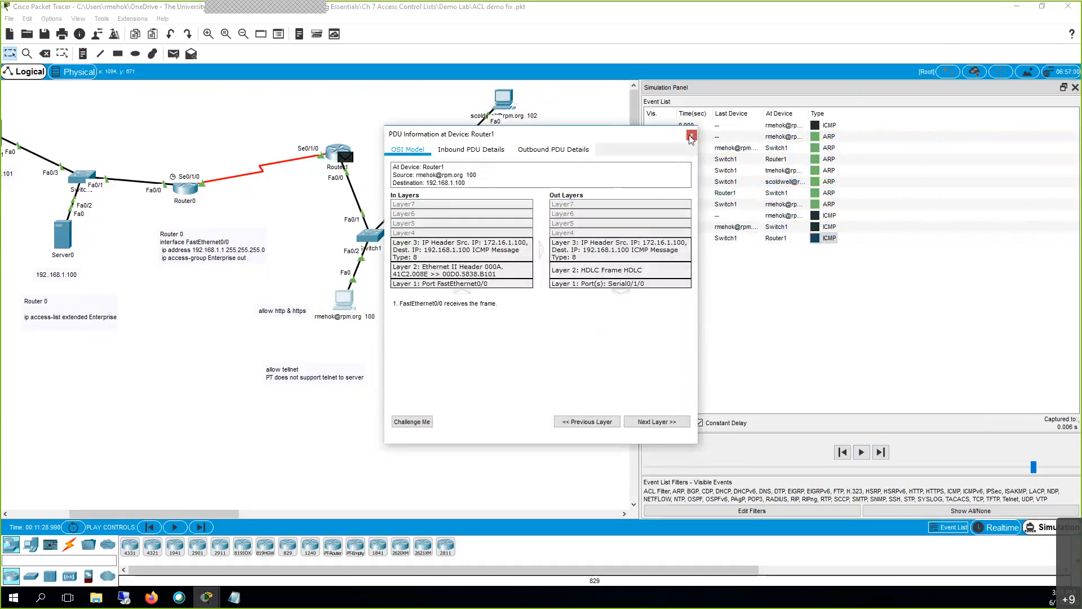
{"action": "left_click", "coordinate": [692, 135]}
{"action": "left_click", "coordinate": [863, 453]}
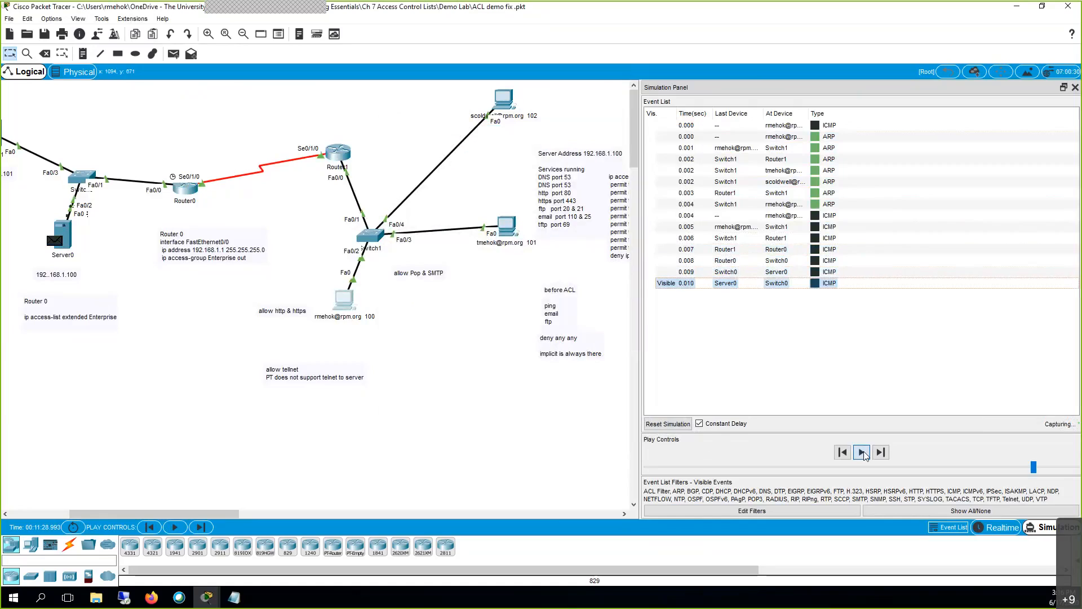
Return to realtime and confirm PC 100's ping got 4 of 4 replies with 0% loss.
{"action": "left_click", "coordinate": [1004, 530]}
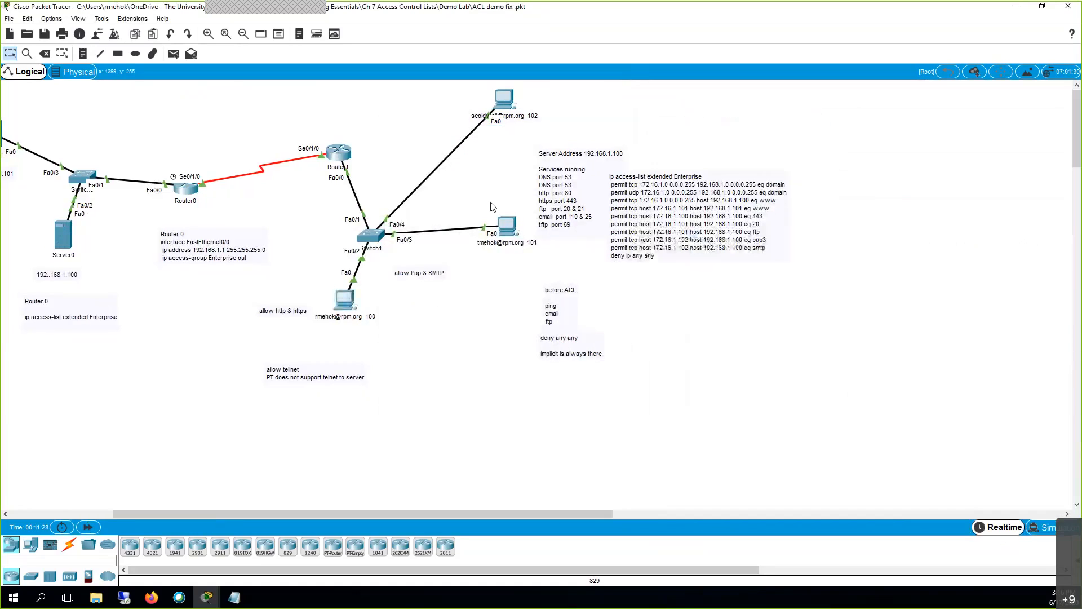
{"action": "left_click", "coordinate": [344, 303]}
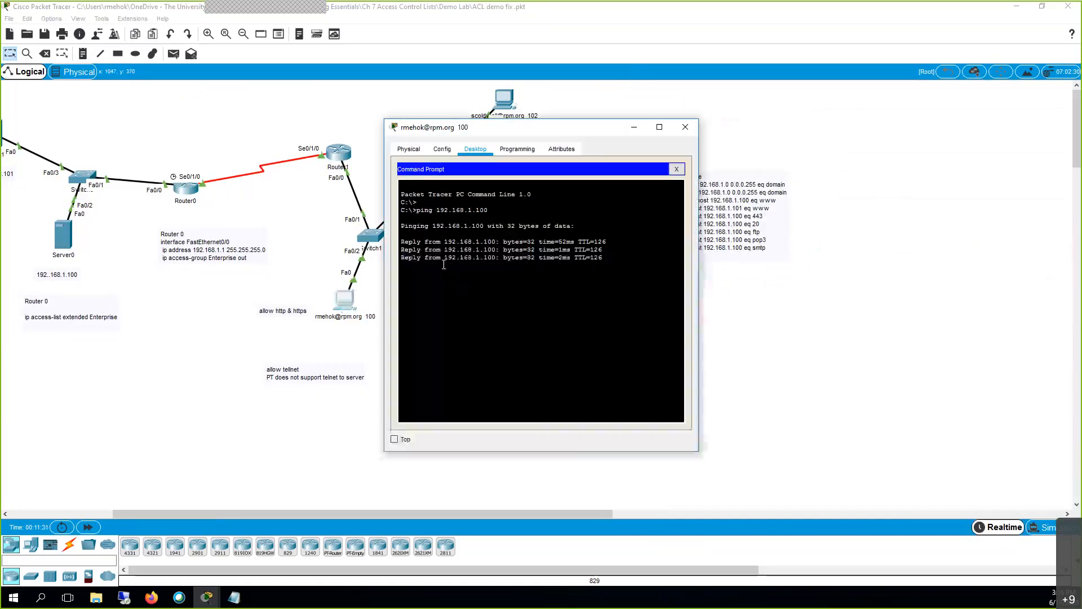
{"action": "left_click", "coordinate": [634, 127]}
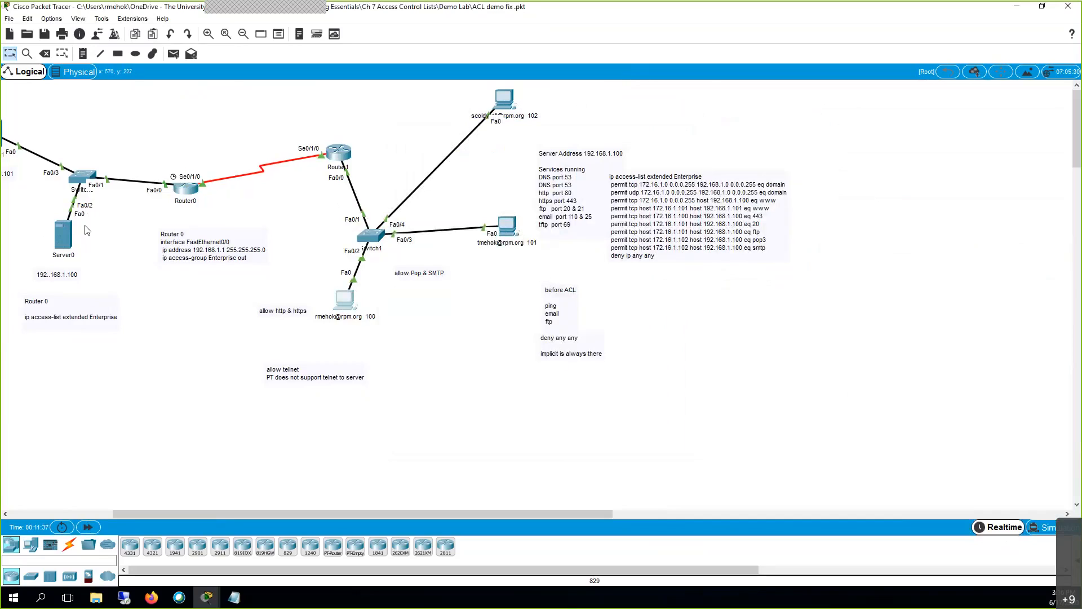
Review Server0's DHCP, DHCPv6, TFTP, DNS, SYSLOG, AAA and NTP service settings.
{"action": "left_click", "coordinate": [63, 244]}
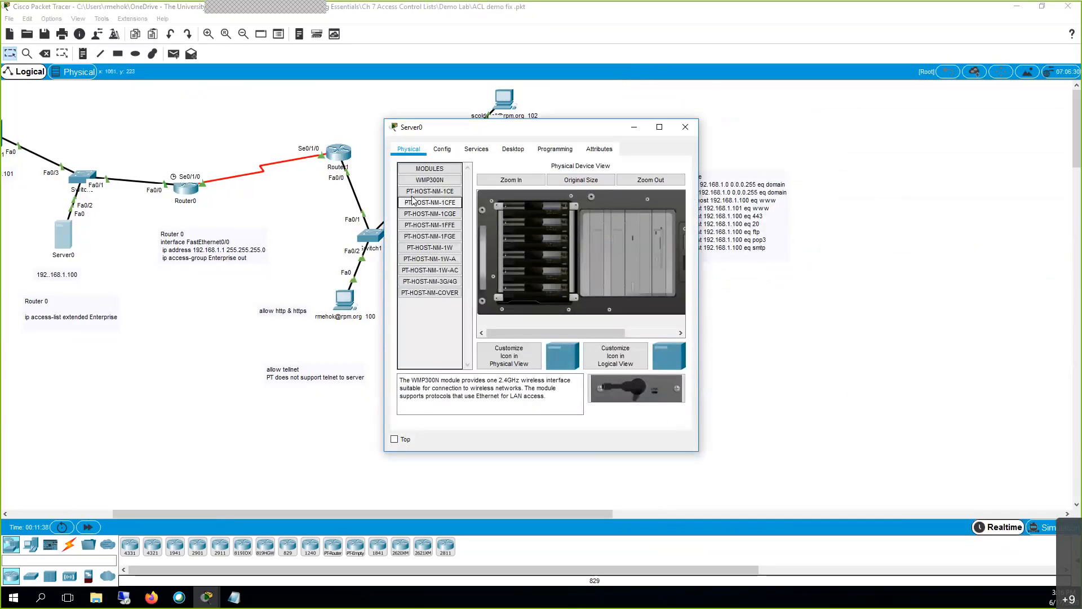
{"action": "left_click", "coordinate": [475, 150]}
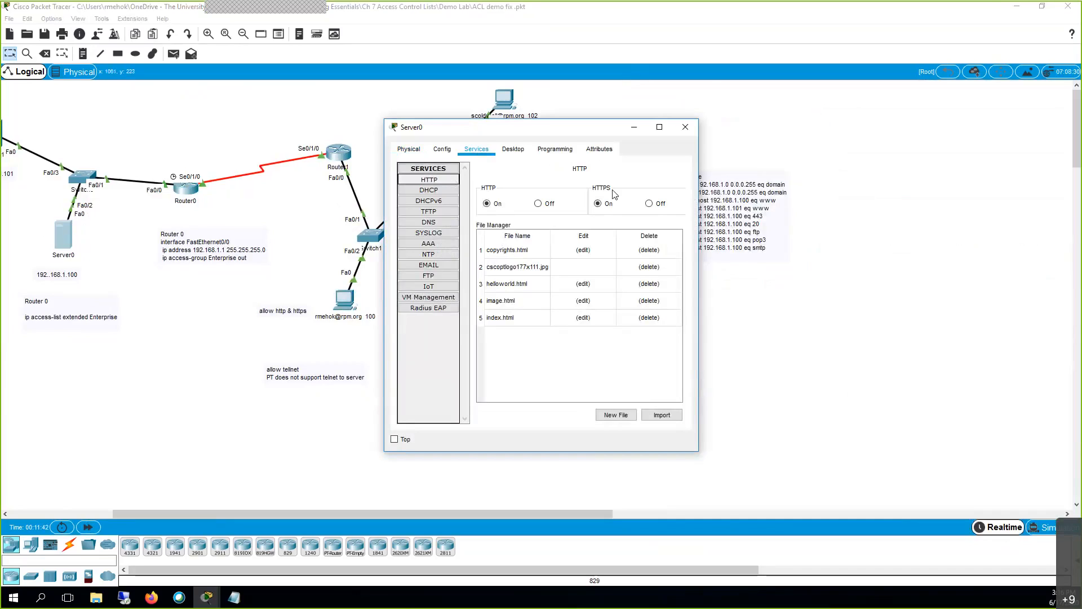
{"action": "left_click", "coordinate": [446, 190]}
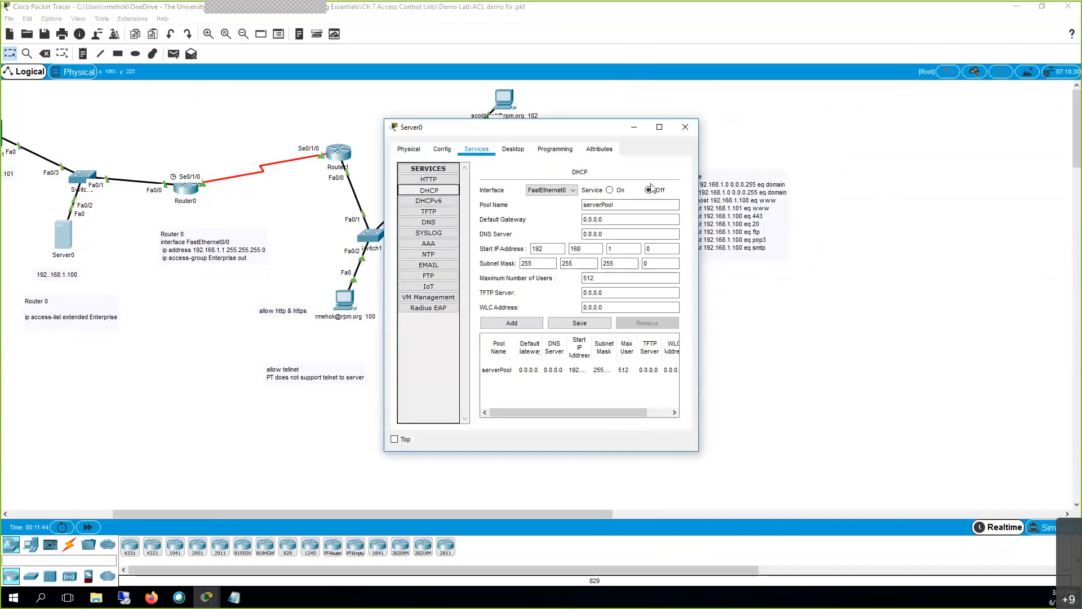
{"action": "left_click", "coordinate": [446, 201]}
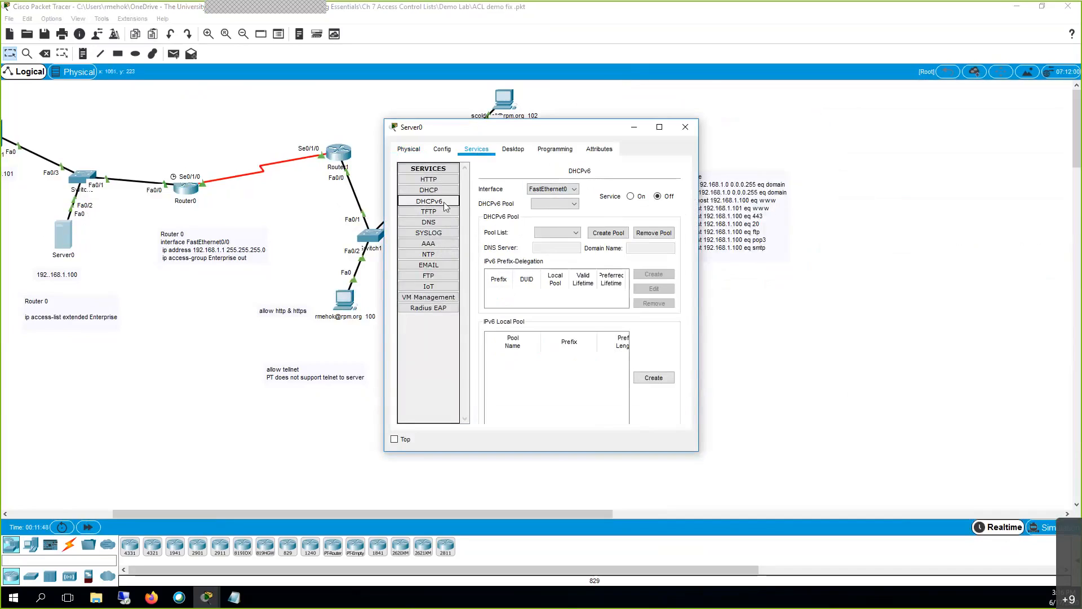
{"action": "left_click", "coordinate": [440, 212]}
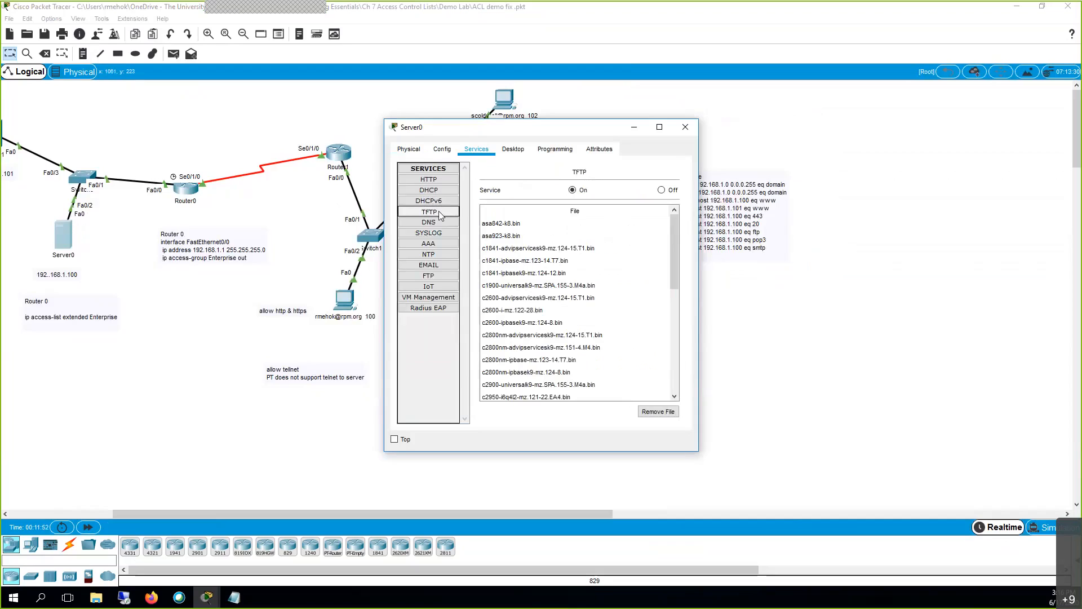
{"action": "left_click", "coordinate": [438, 222]}
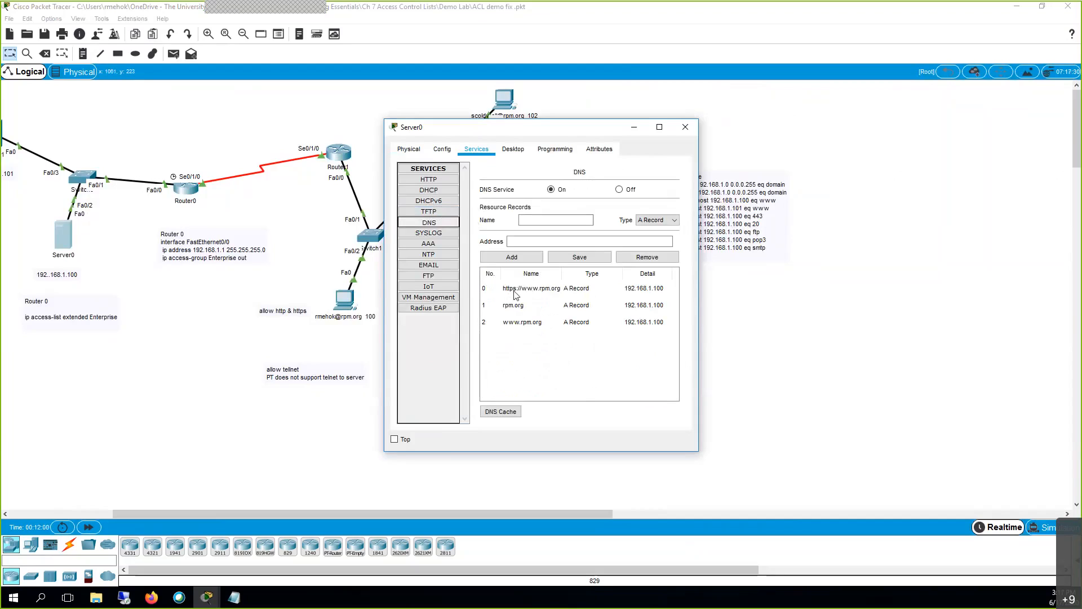
{"action": "left_click", "coordinate": [428, 233]}
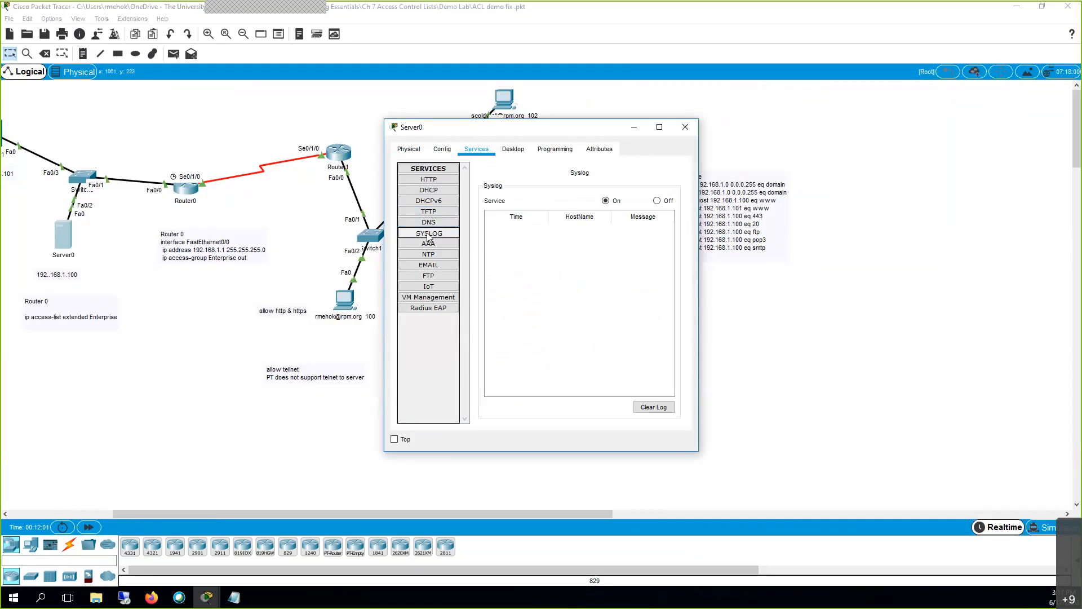
{"action": "left_click", "coordinate": [437, 244]}
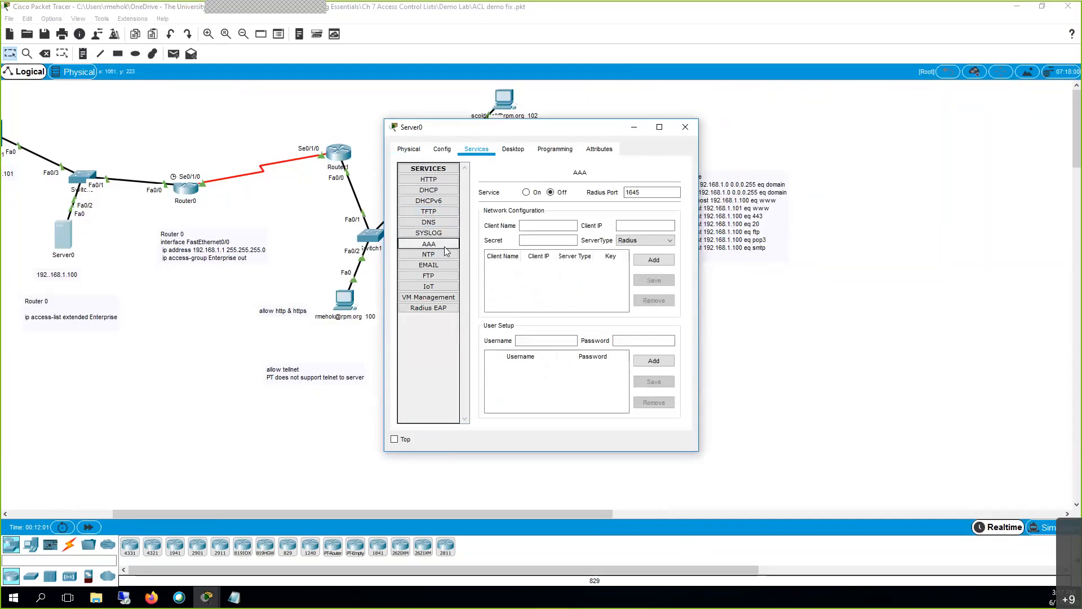
{"action": "left_click", "coordinate": [447, 256]}
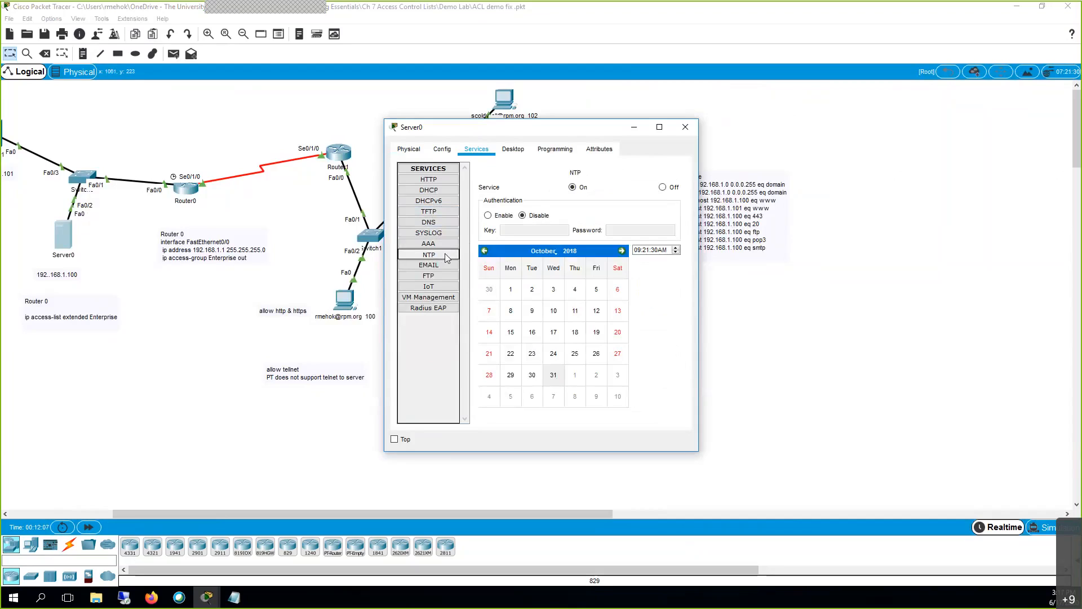
Check Server0's three email user accounts and FTP users, then minimize the server window.
{"action": "left_click", "coordinate": [448, 266]}
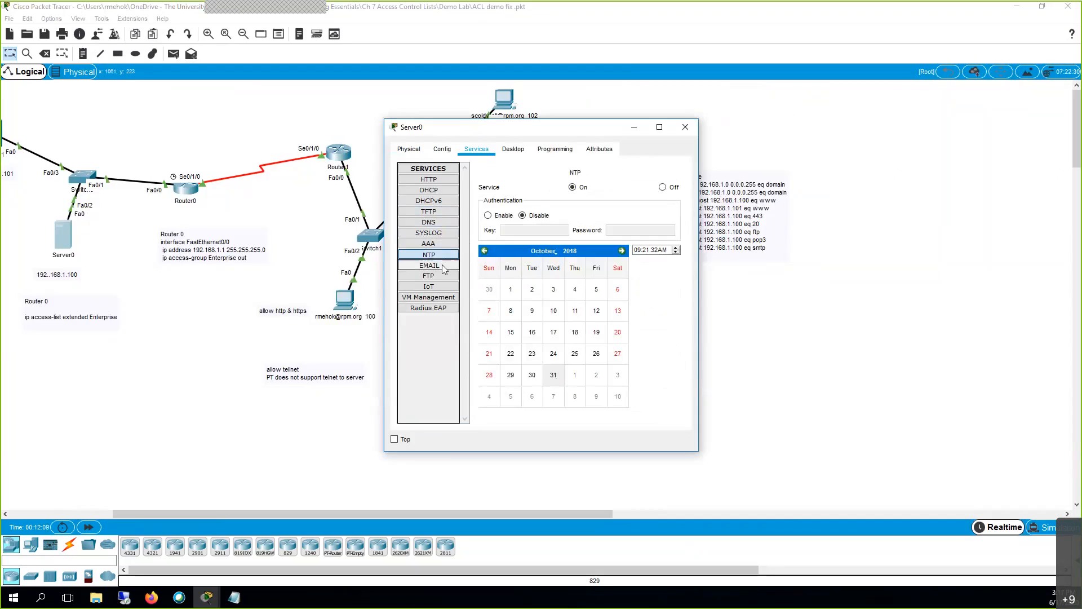
{"action": "left_click", "coordinate": [497, 273]}
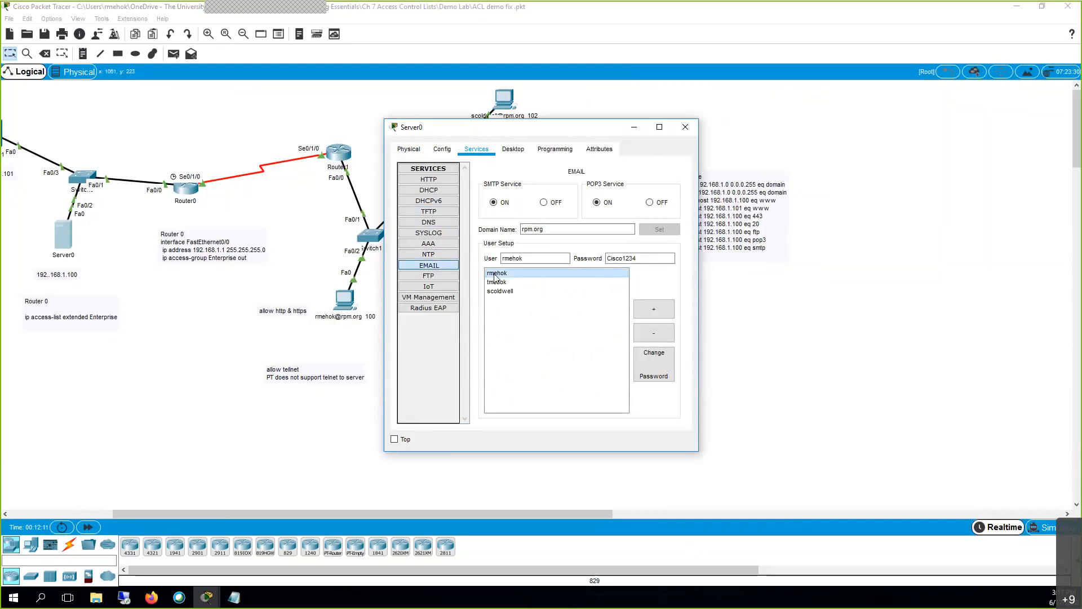
{"action": "left_click", "coordinate": [497, 282]}
{"action": "left_click", "coordinate": [498, 291]}
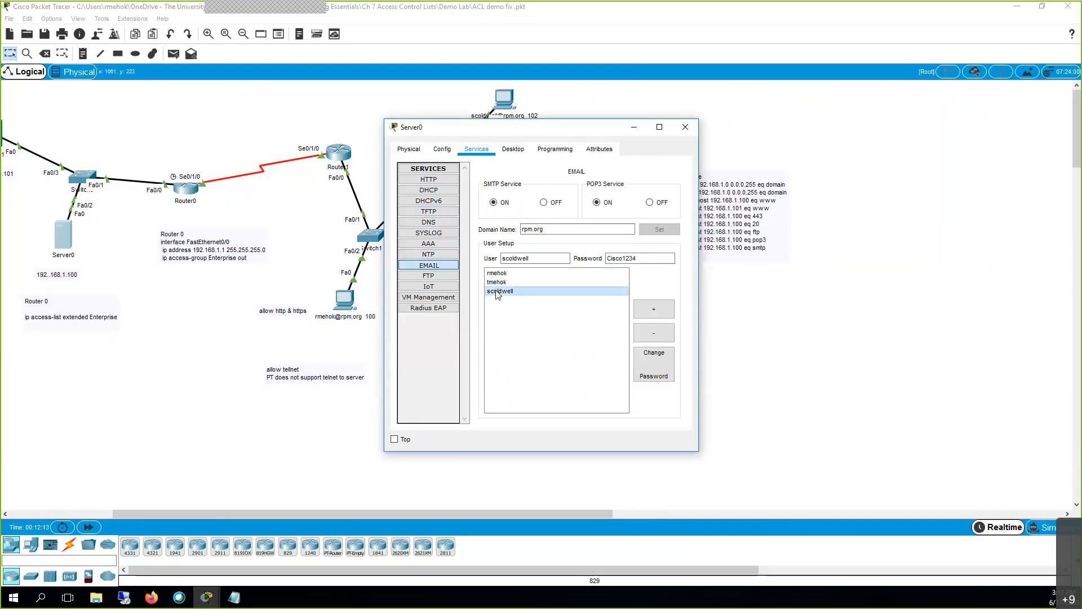
{"action": "left_click", "coordinate": [434, 276]}
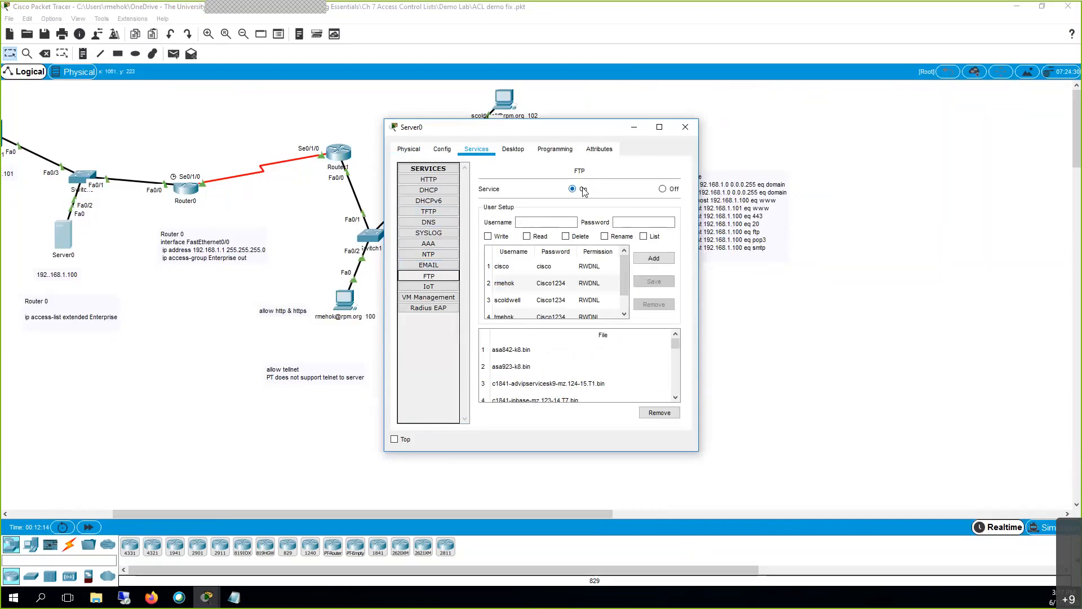
{"action": "left_click", "coordinate": [635, 129]}
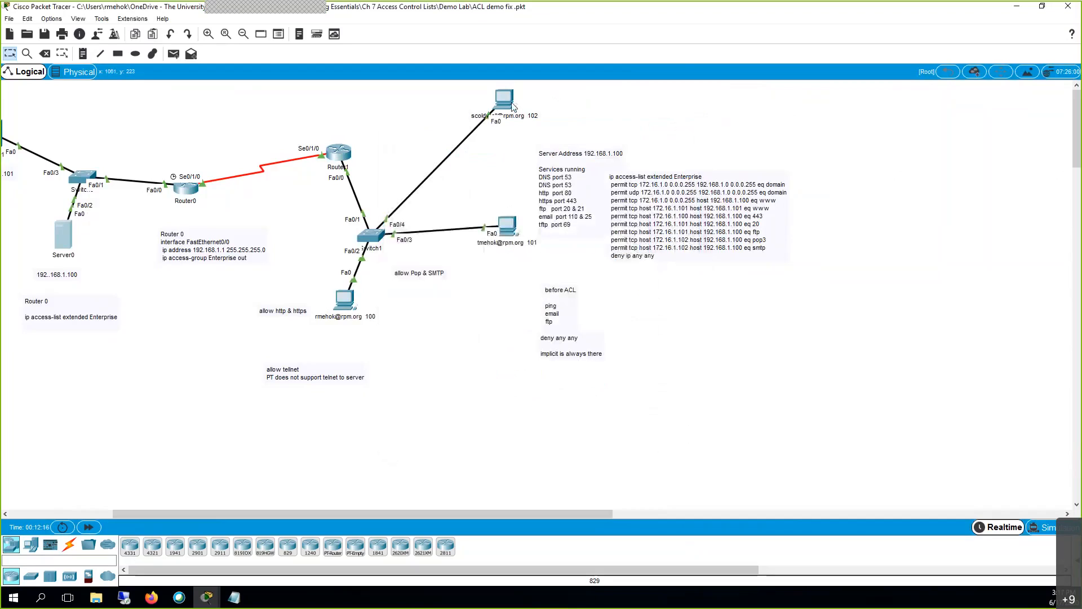
Close PC 102's web page and bring up its email client.
{"action": "mouse_move", "coordinate": [508, 106]}
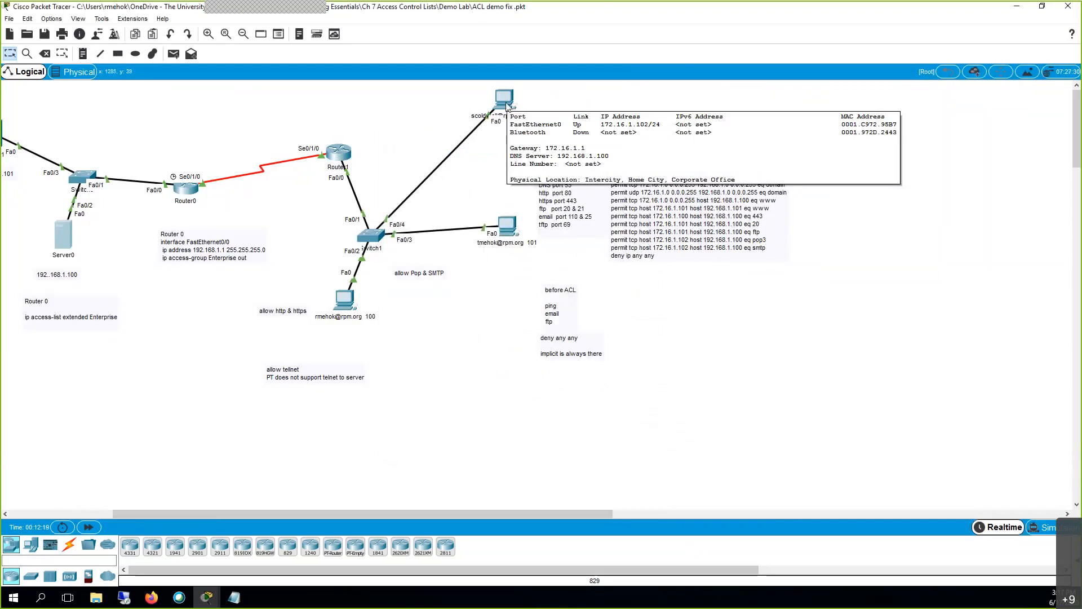
{"action": "left_click", "coordinate": [508, 106]}
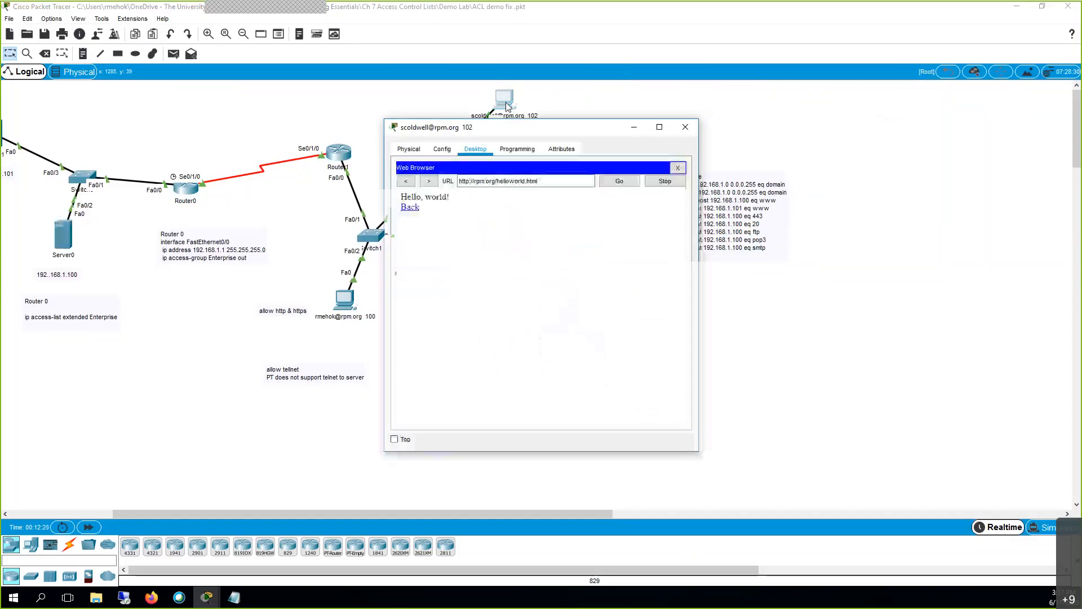
{"action": "left_click", "coordinate": [680, 164]}
{"action": "left_click", "coordinate": [434, 365]}
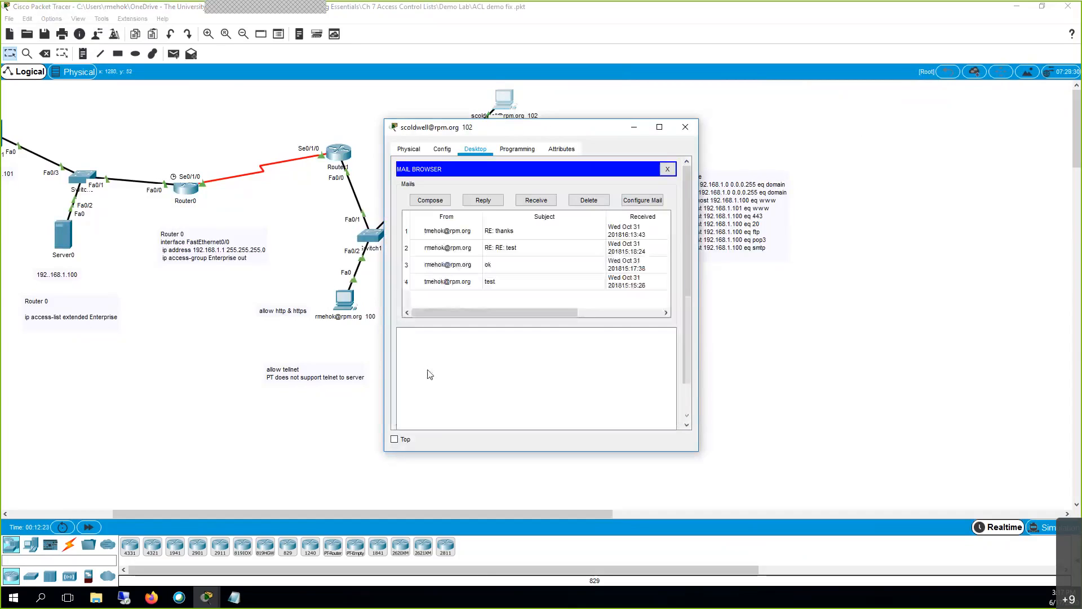
Reply to the RE: thanks message with the body 'thanks' and send it.
{"action": "left_click", "coordinate": [459, 232]}
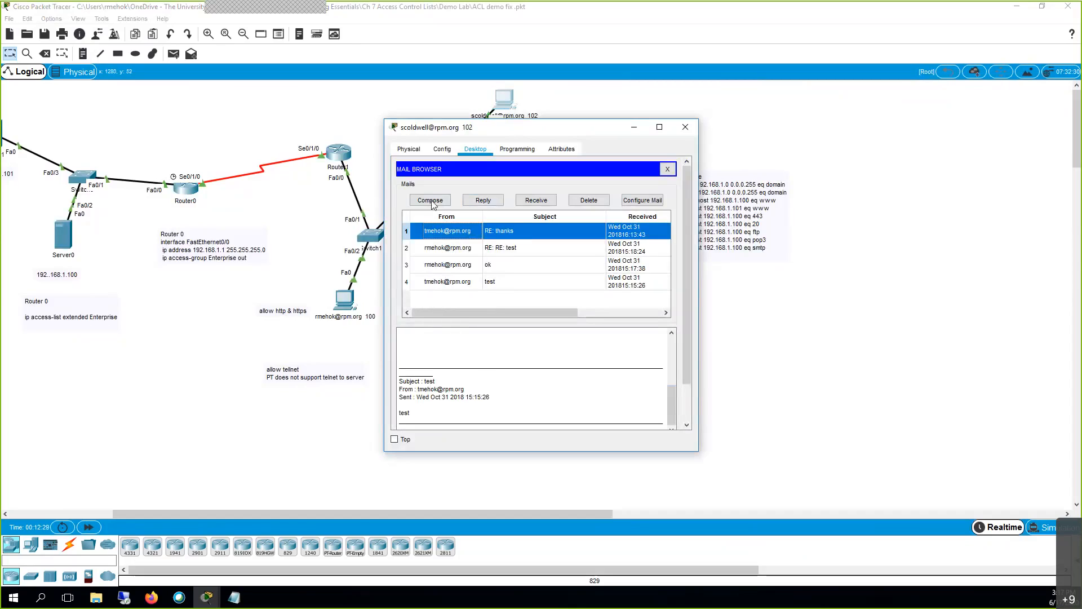
{"action": "left_click", "coordinate": [484, 201]}
{"action": "left_click", "coordinate": [470, 236]}
{"action": "type", "text": "th"}
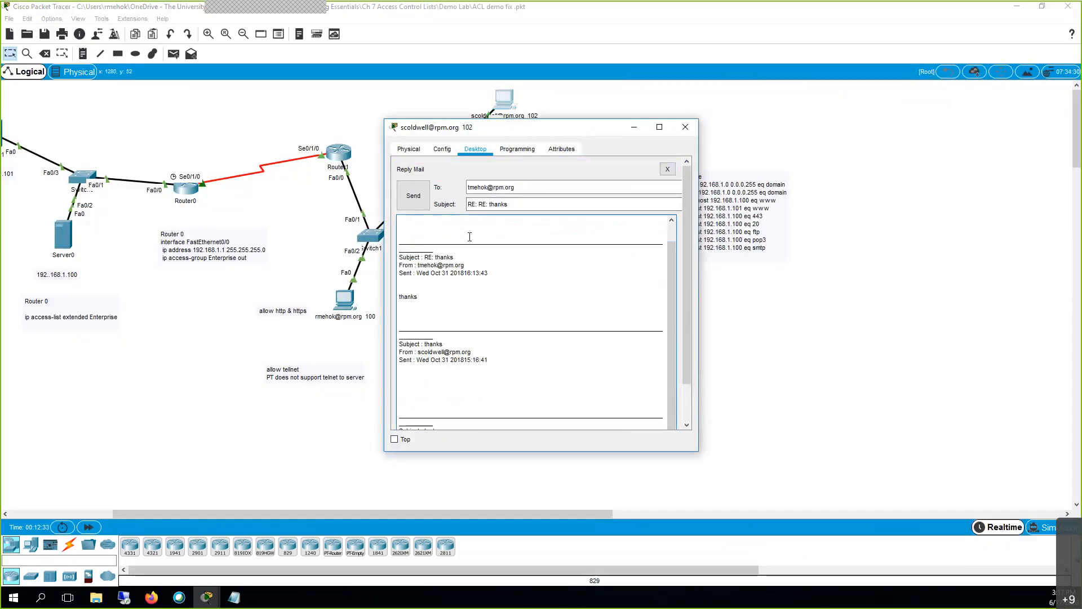
{"action": "type", "text": "anks"}
{"action": "left_click", "coordinate": [408, 197]}
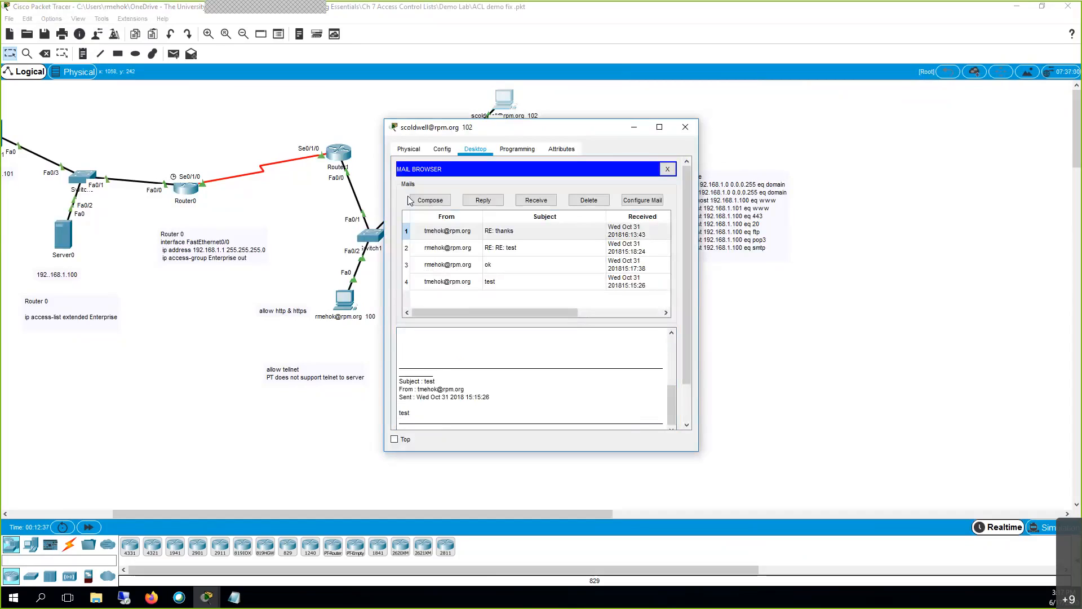
{"action": "left_click", "coordinate": [684, 127]}
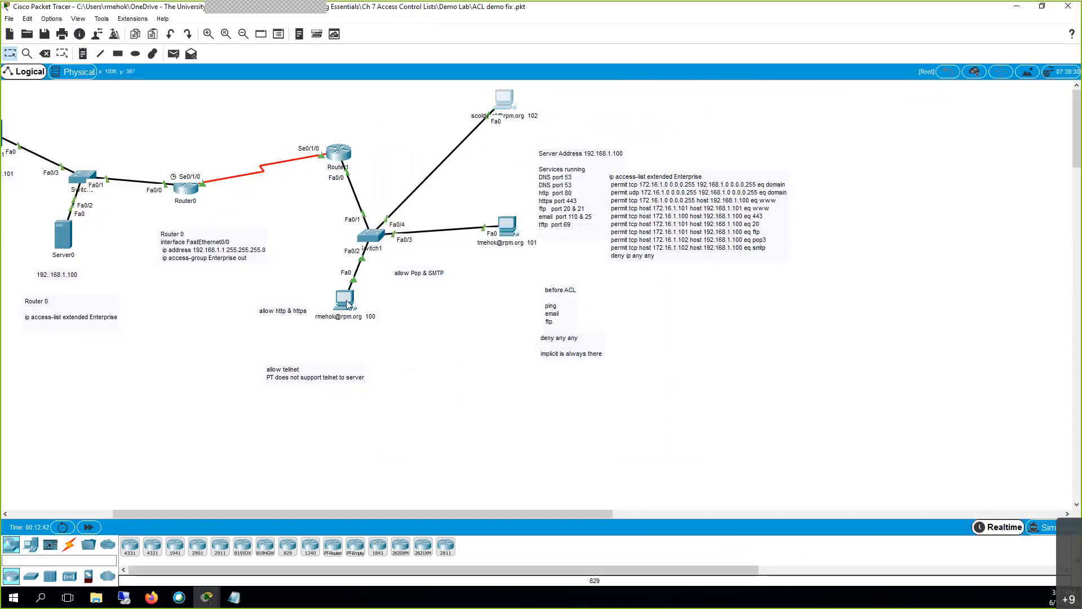
Delete every old email from PC 101's inbox.
{"action": "left_click", "coordinate": [506, 241]}
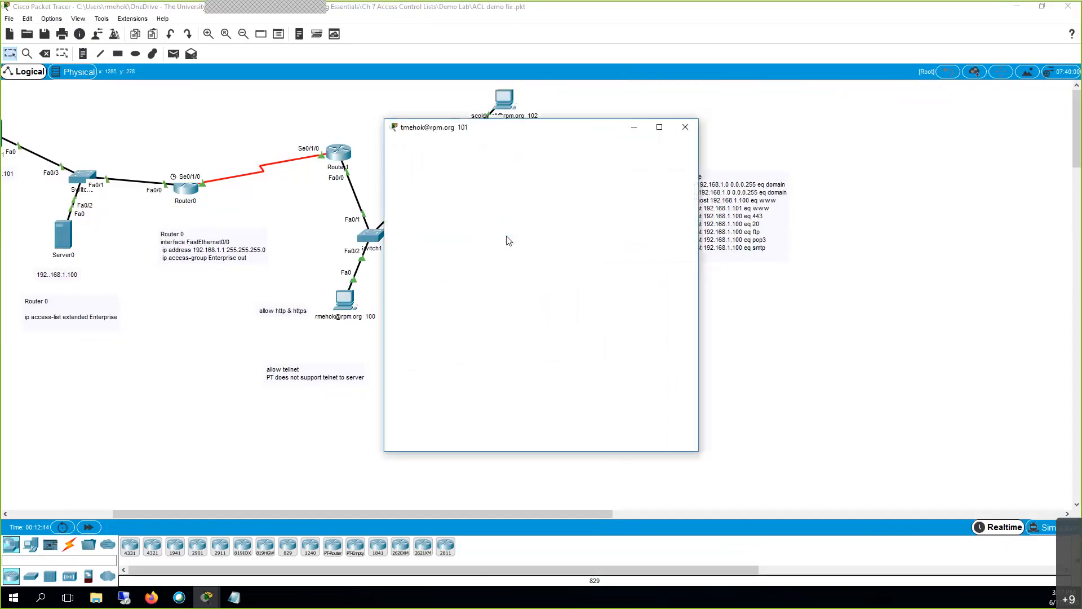
{"action": "left_click", "coordinate": [440, 396]}
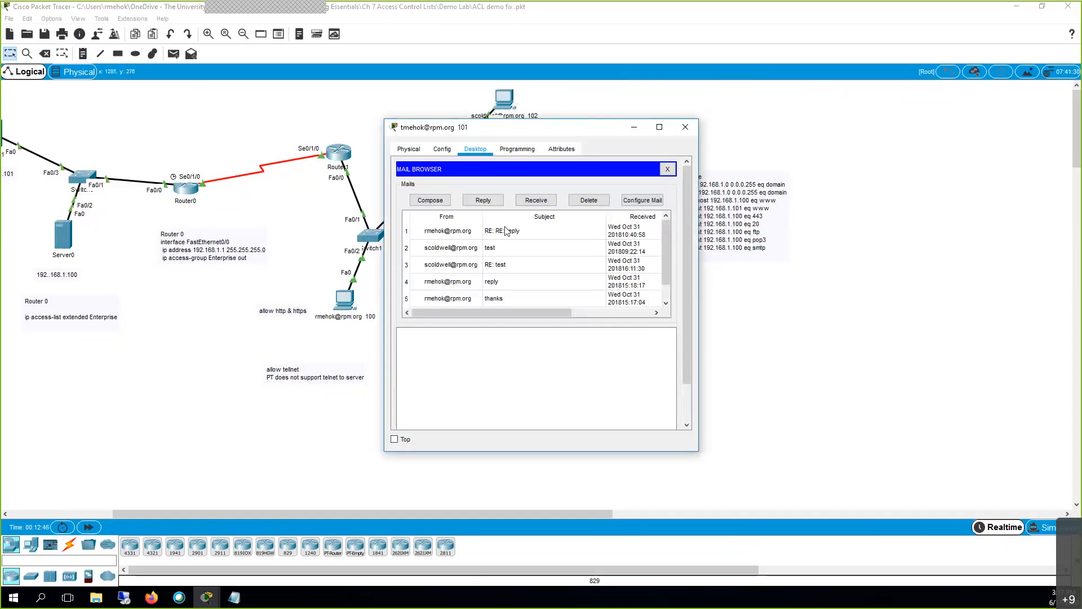
{"action": "left_click", "coordinate": [459, 231]}
{"action": "left_click", "coordinate": [589, 200]}
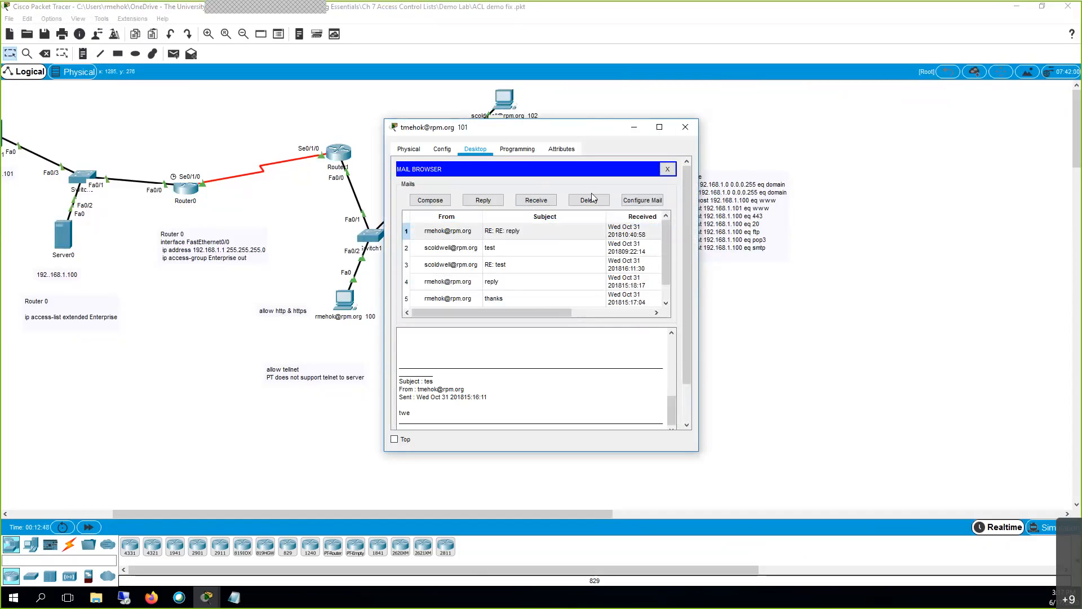
{"action": "left_click", "coordinate": [590, 201]}
{"action": "left_click", "coordinate": [593, 204]}
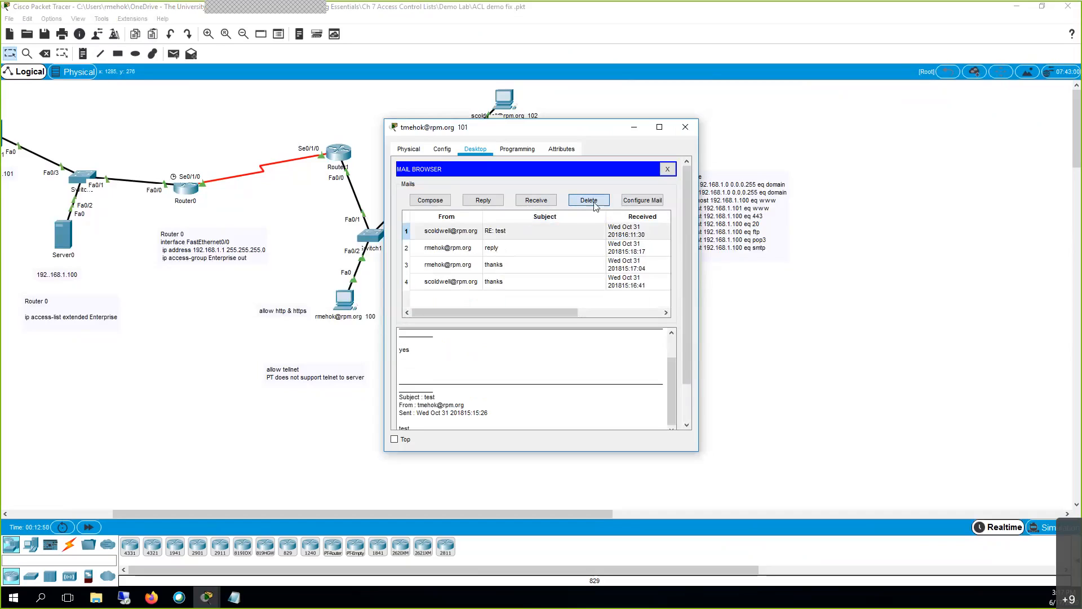
{"action": "left_click", "coordinate": [589, 201]}
{"action": "left_click", "coordinate": [590, 201]}
{"action": "left_click", "coordinate": [589, 201]}
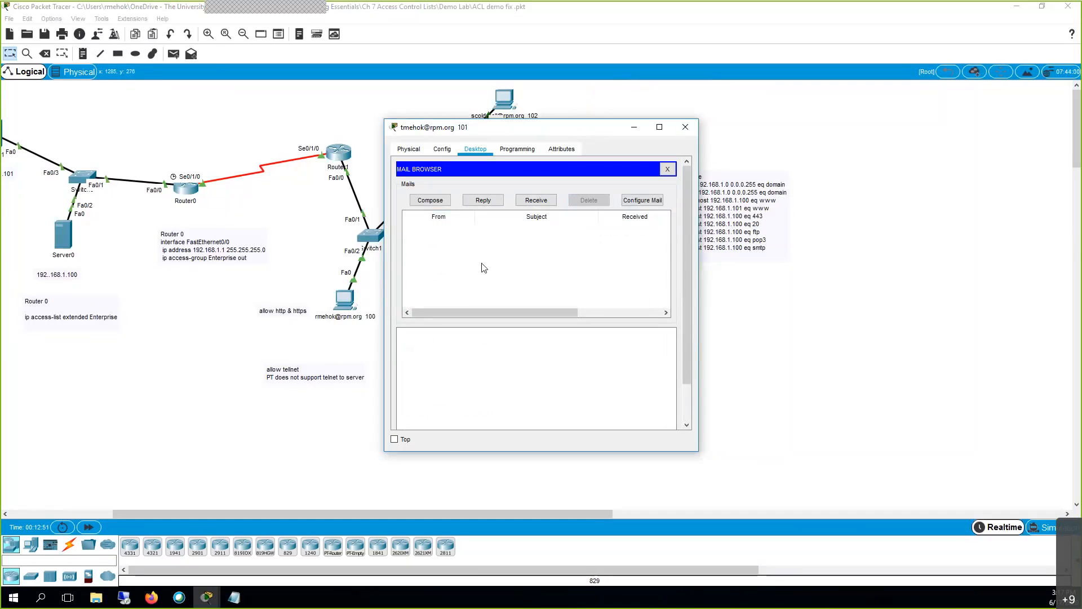
Receive and read the new RE: RE: thanks mail, then switch to simulation mode.
{"action": "left_click", "coordinate": [529, 201]}
{"action": "left_click", "coordinate": [444, 235]}
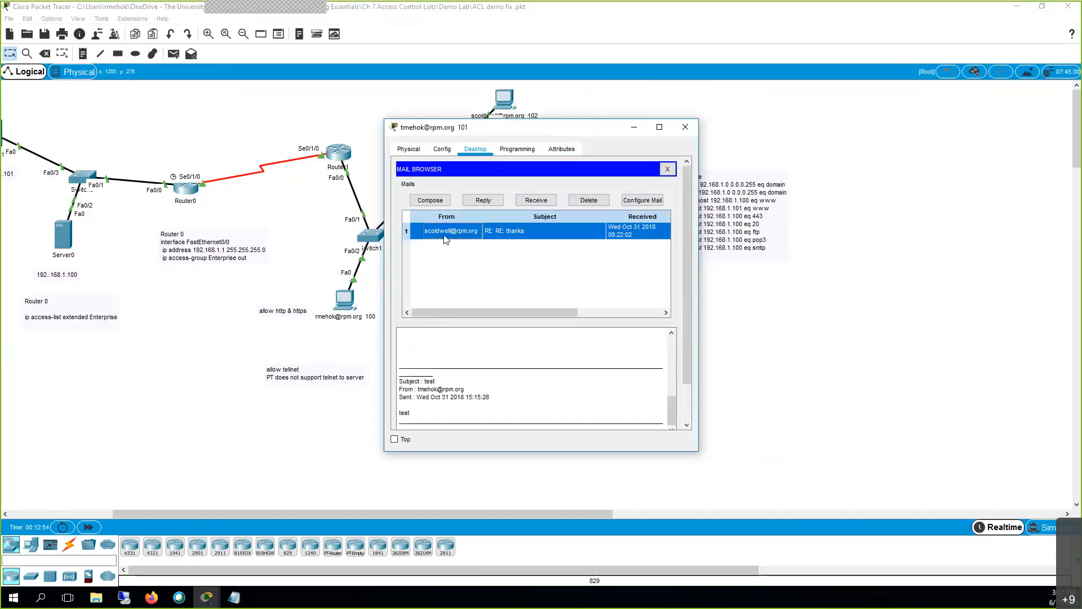
{"action": "scroll", "coordinate": [462, 387], "scroll_direction": "down", "scroll_amount": 2}
{"action": "scroll", "coordinate": [463, 386], "scroll_direction": "up", "scroll_amount": 3}
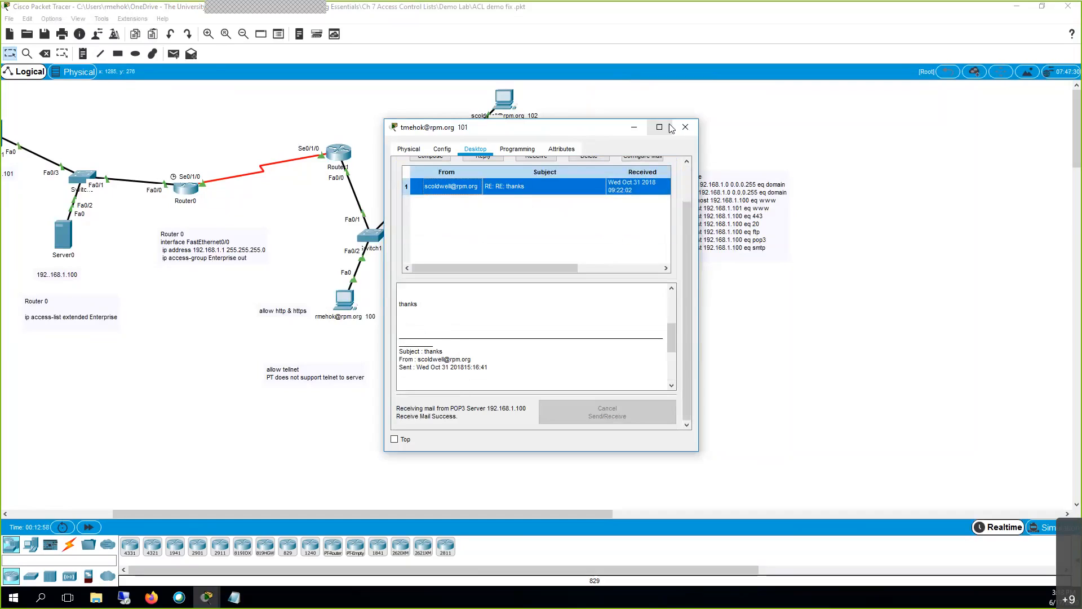
{"action": "left_click", "coordinate": [682, 130]}
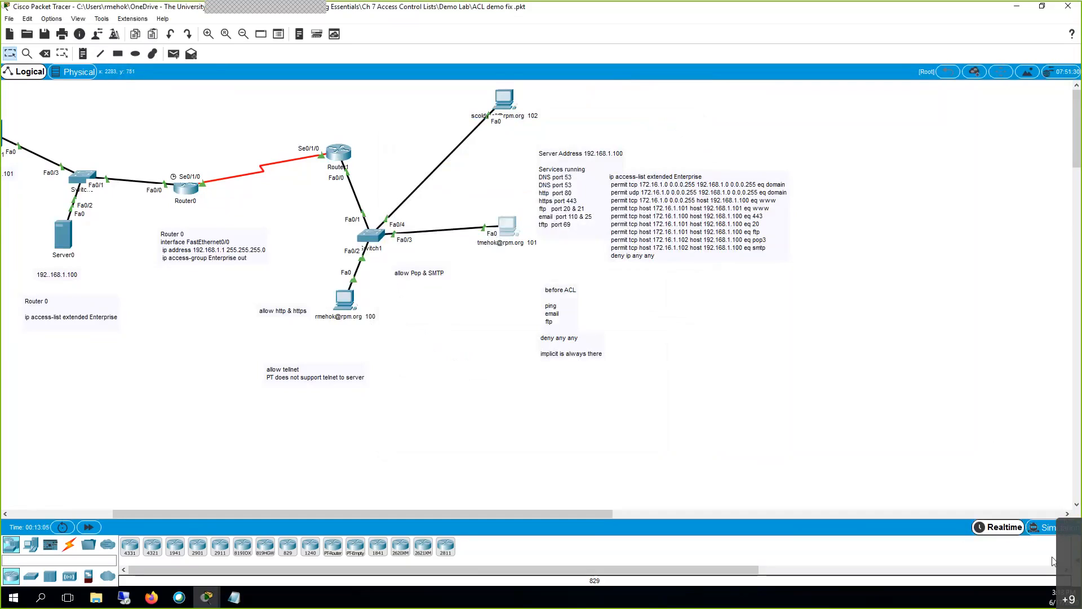
{"action": "left_click", "coordinate": [1050, 535]}
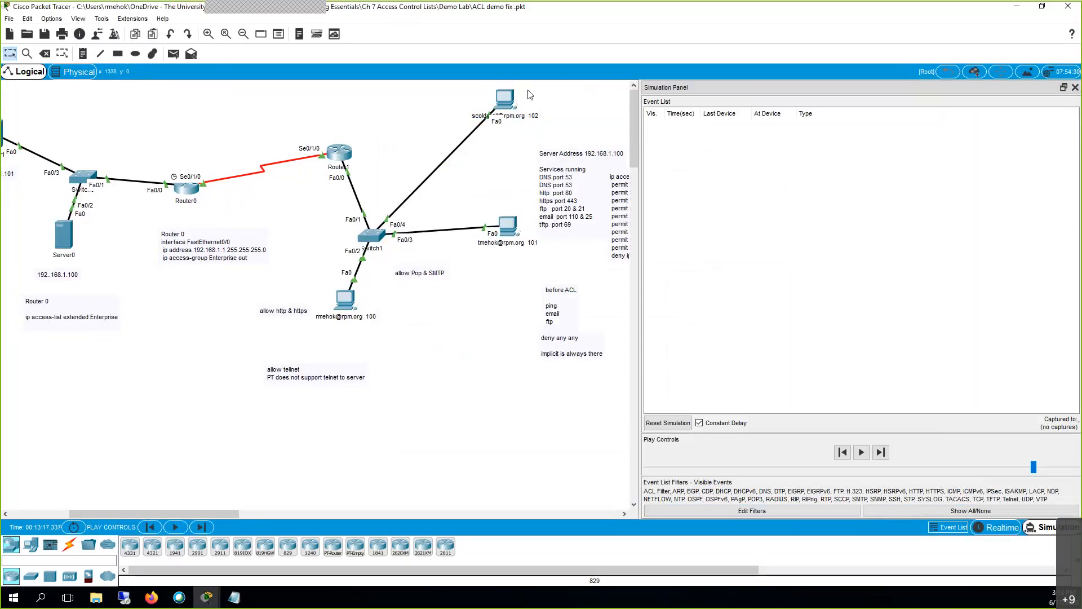
Reply to the RE: RE: thanks email from PC 101 with 'thanks and thnks' and send it.
{"action": "left_click", "coordinate": [502, 231]}
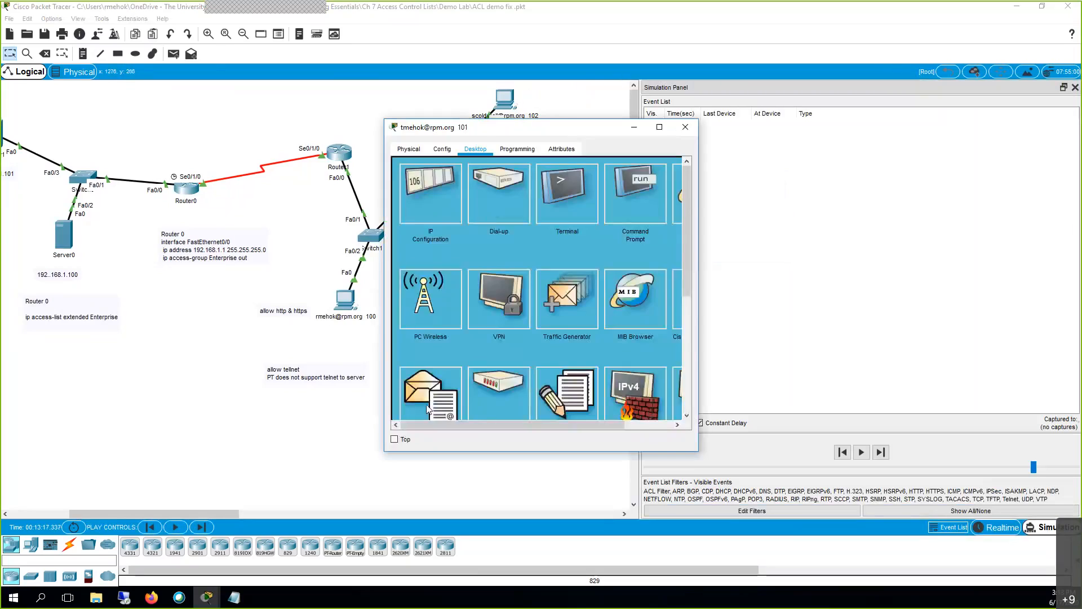
{"action": "left_click", "coordinate": [428, 410]}
{"action": "left_click", "coordinate": [484, 230]}
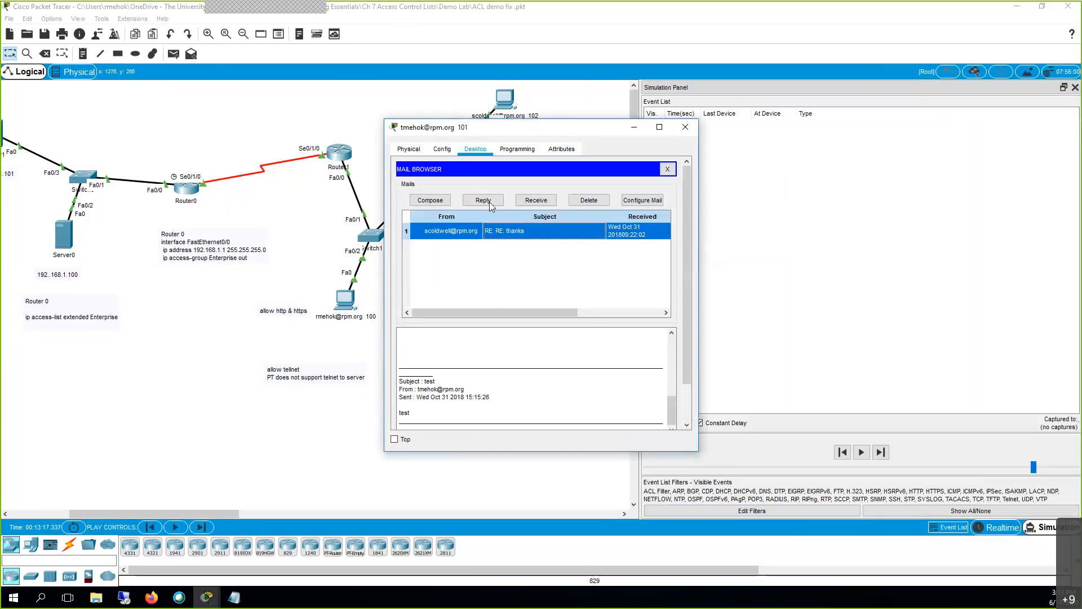
{"action": "left_click", "coordinate": [489, 202]}
{"action": "left_click", "coordinate": [479, 228]}
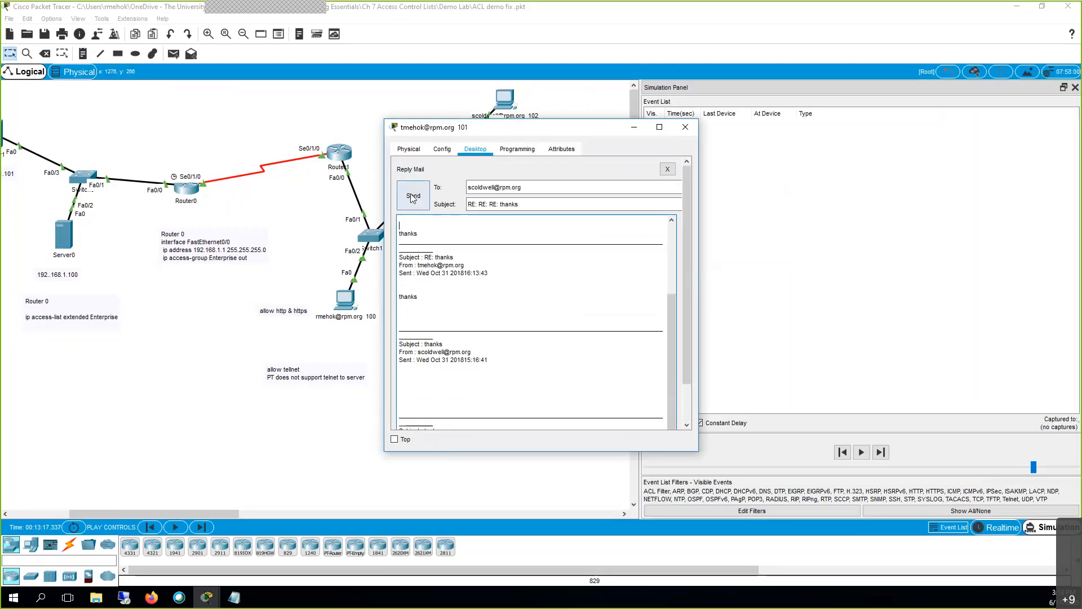
{"action": "type", "text": "thanks and thnks"}
{"action": "left_click", "coordinate": [417, 202]}
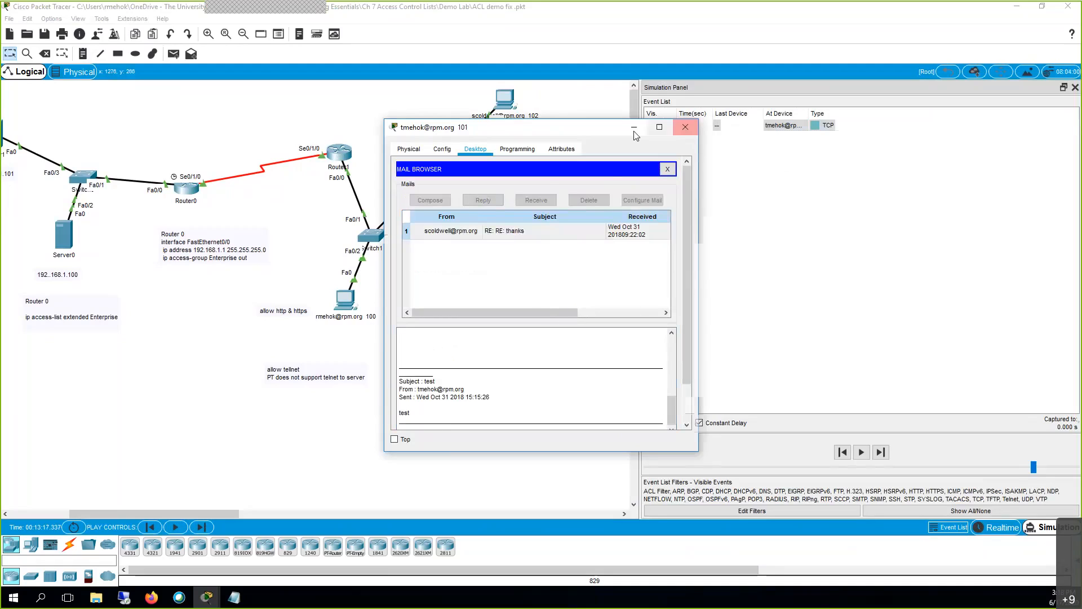
Inspect the captured TCP PDU: an SMTP SYN to 192.168.1.100 port 25.
{"action": "left_click", "coordinate": [685, 127]}
{"action": "left_click", "coordinate": [815, 129]}
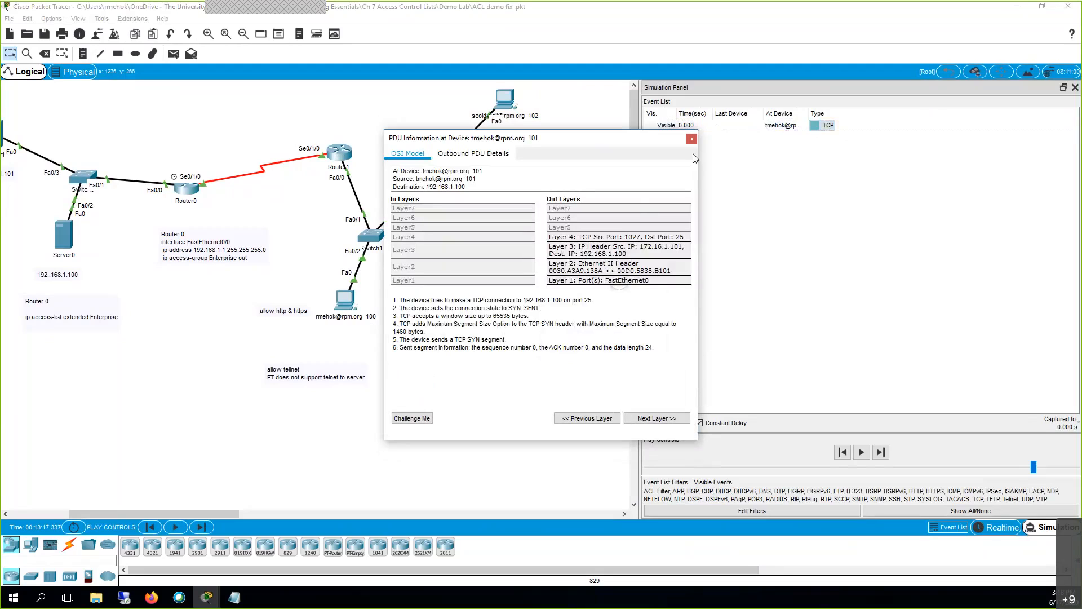
{"action": "left_click", "coordinate": [692, 139]}
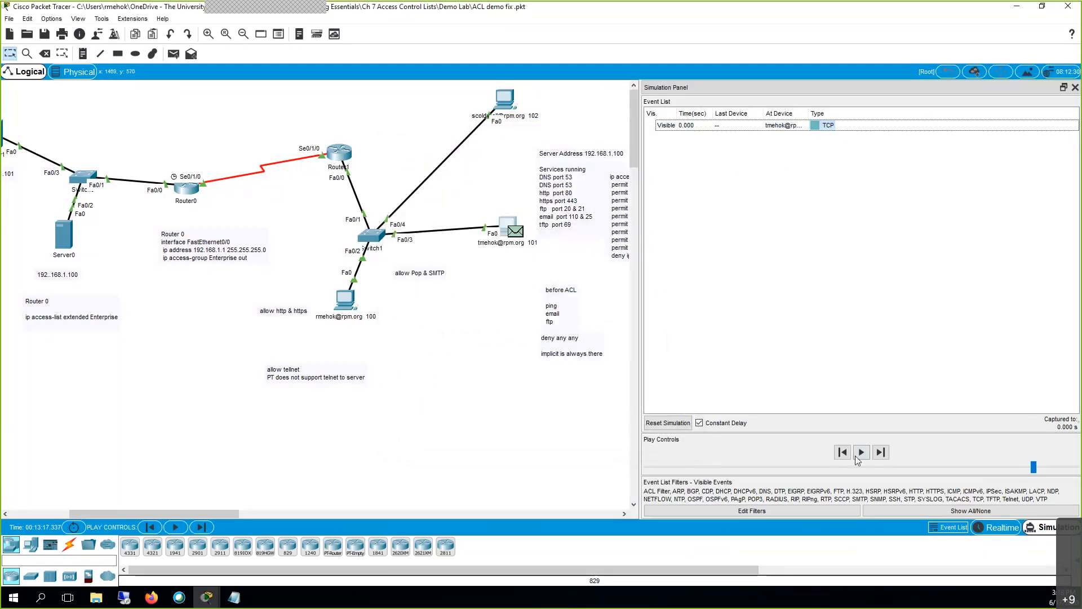
Play the SMTP packets through the routers to Server0, then return to realtime.
{"action": "left_click", "coordinate": [860, 454]}
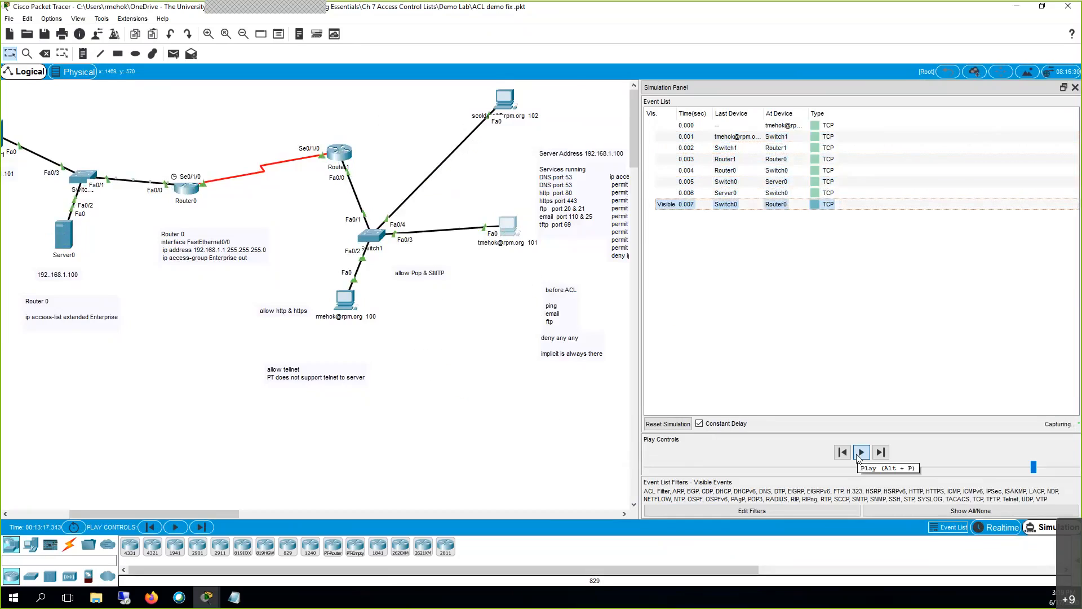
{"action": "left_click", "coordinate": [998, 527]}
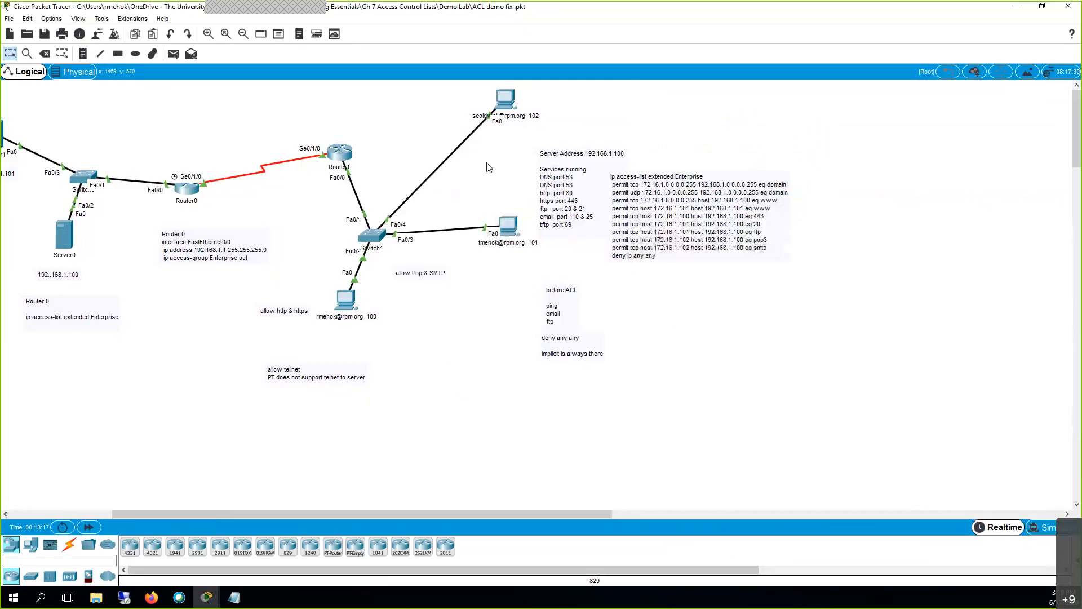
Receive mail on PC 101 to list the RE: RE: thanks message, then reopen PC 101.
{"action": "left_click", "coordinate": [499, 228]}
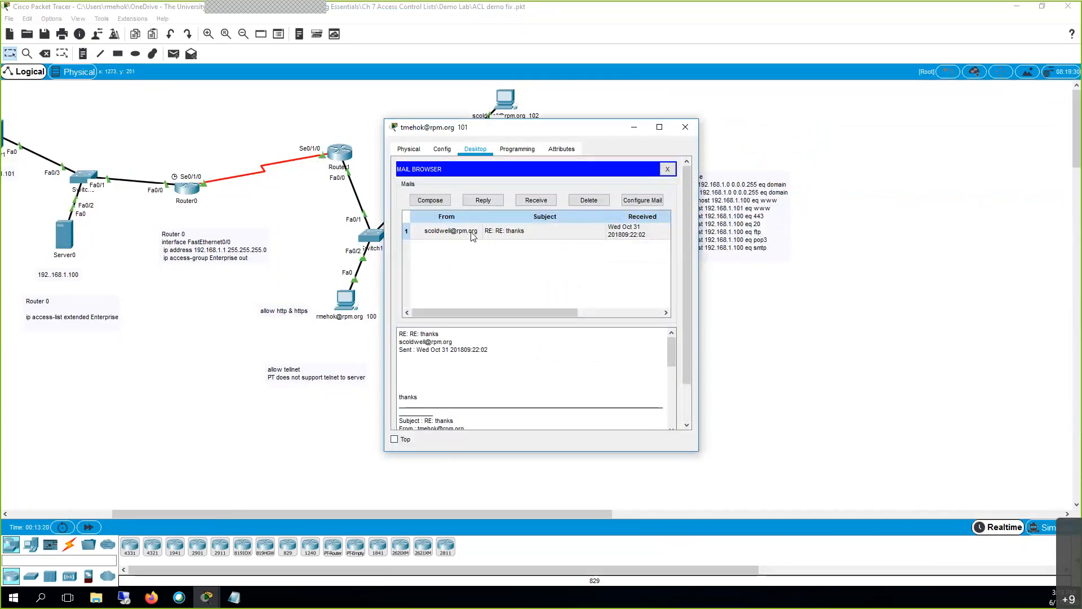
{"action": "left_click", "coordinate": [537, 201]}
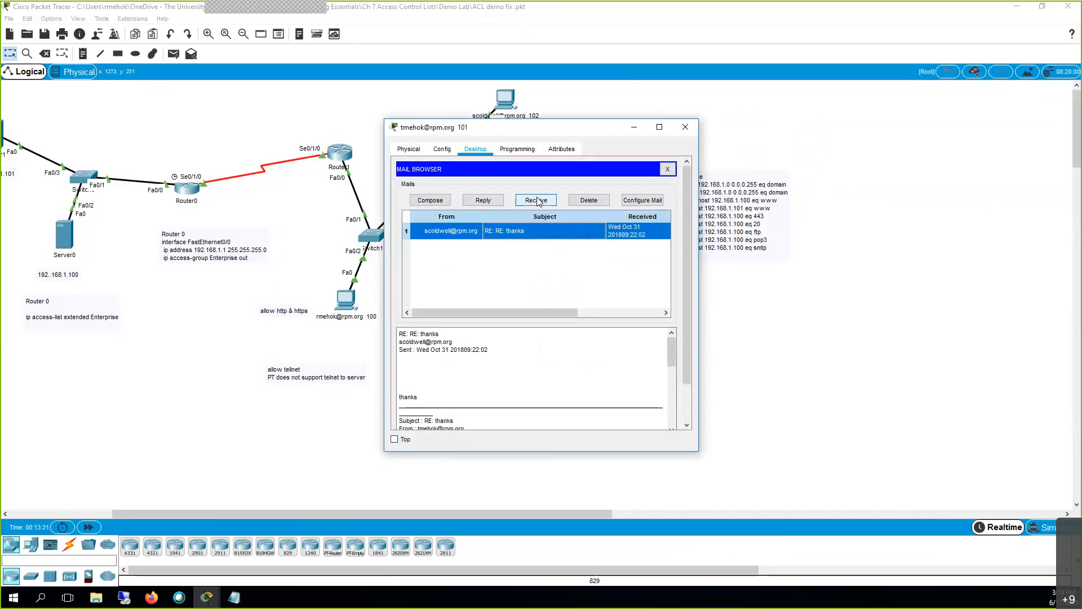
{"action": "left_click", "coordinate": [687, 127]}
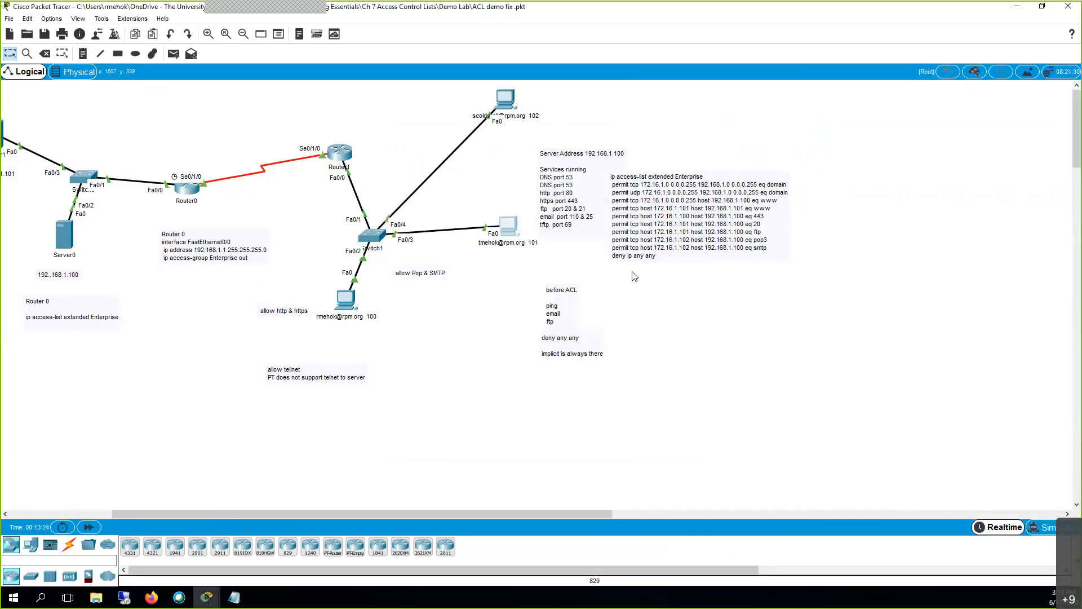
{"action": "left_click", "coordinate": [515, 232]}
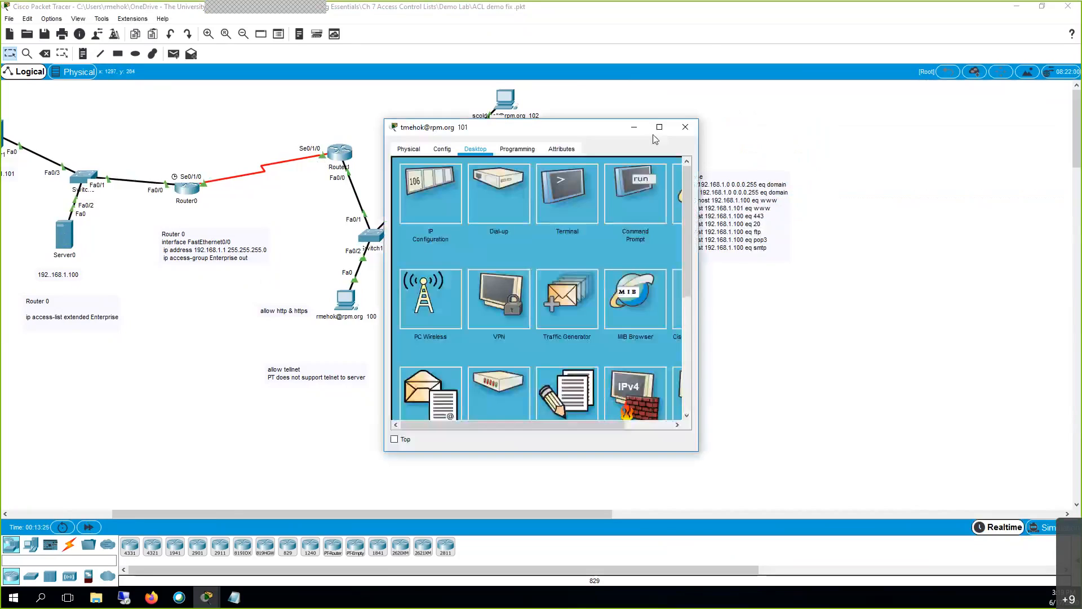
From PC 101's command prompt, connect via ftp to the server at 192.168.1.100.
{"action": "left_click", "coordinate": [646, 193]}
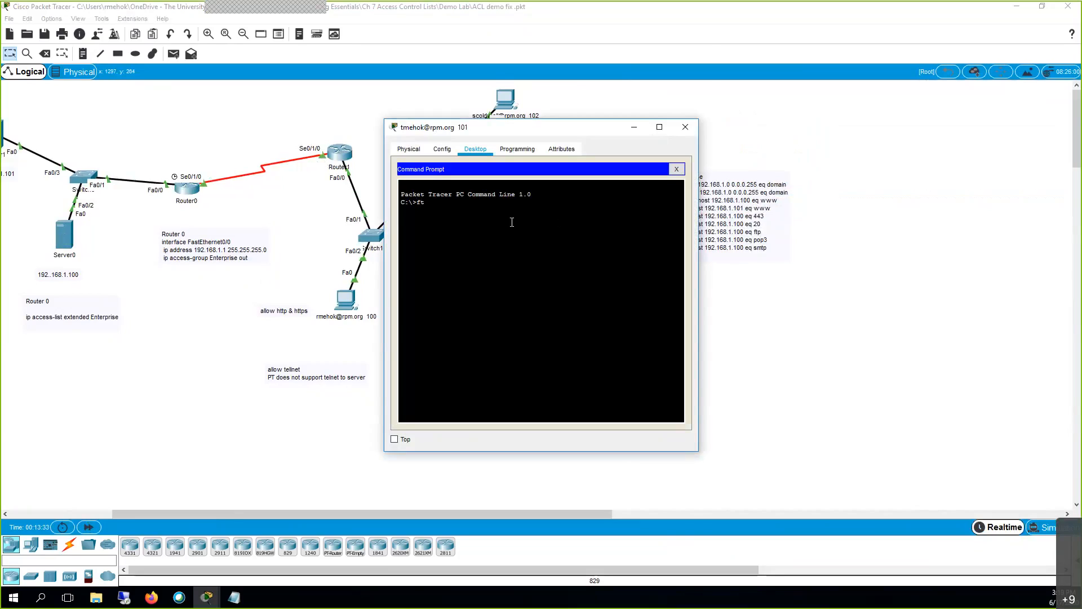
{"action": "type", "text": "ftp"}
{"action": "key", "text": "Return"}
{"action": "double_click", "coordinate": [433, 226]}
{"action": "type", "text": "tp 192.168.1."}
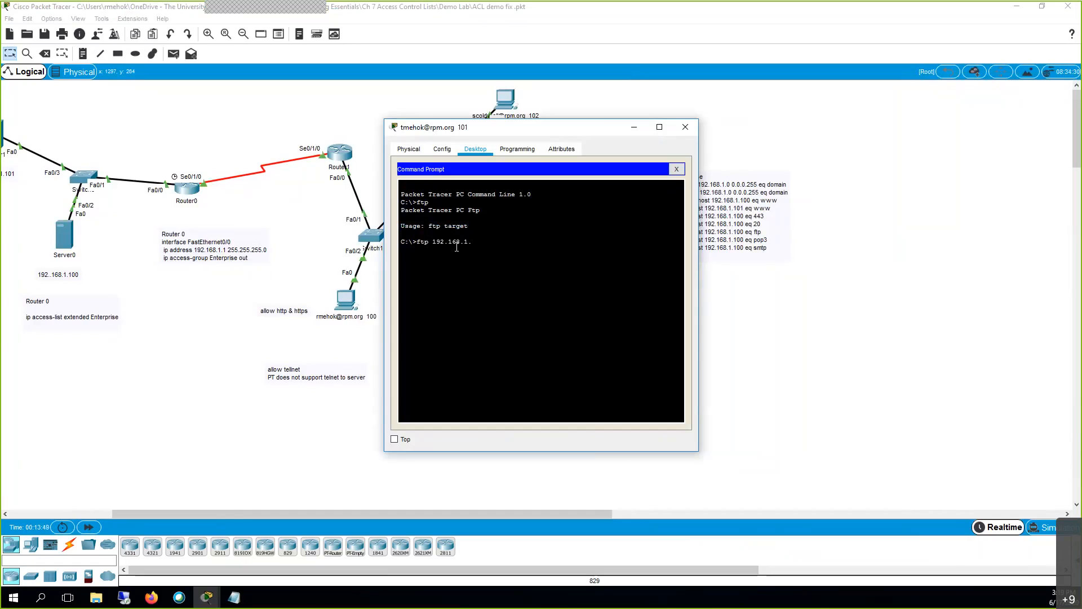
{"action": "type", "text": "100"}
{"action": "key", "text": "Return"}
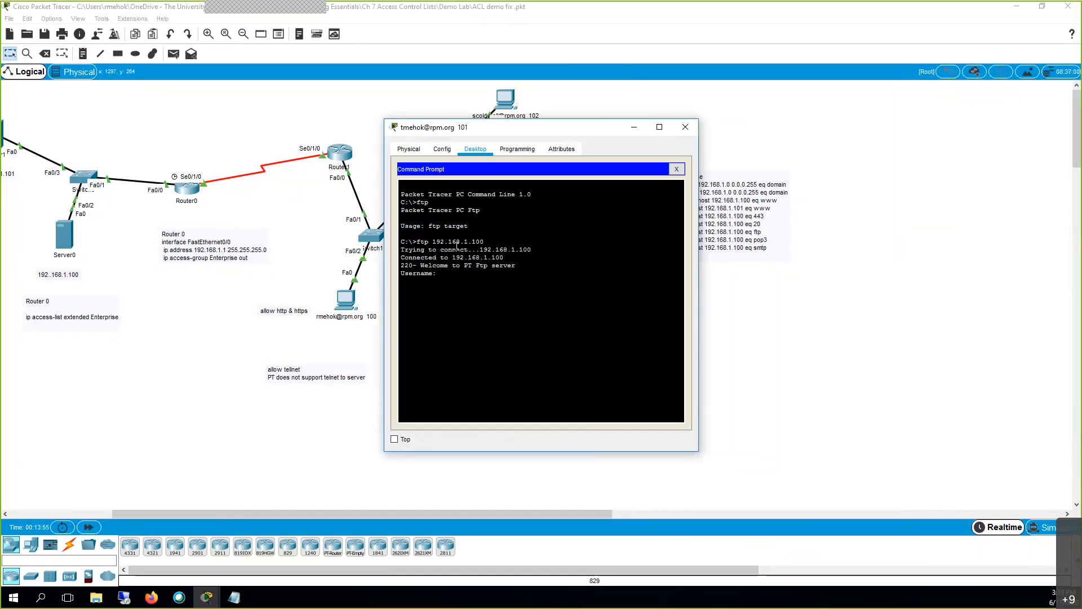
Log in to the FTP server with its username and password, reconnecting after a failed first attempt.
{"action": "type", "text": "admin"}
{"action": "key", "text": "Return"}
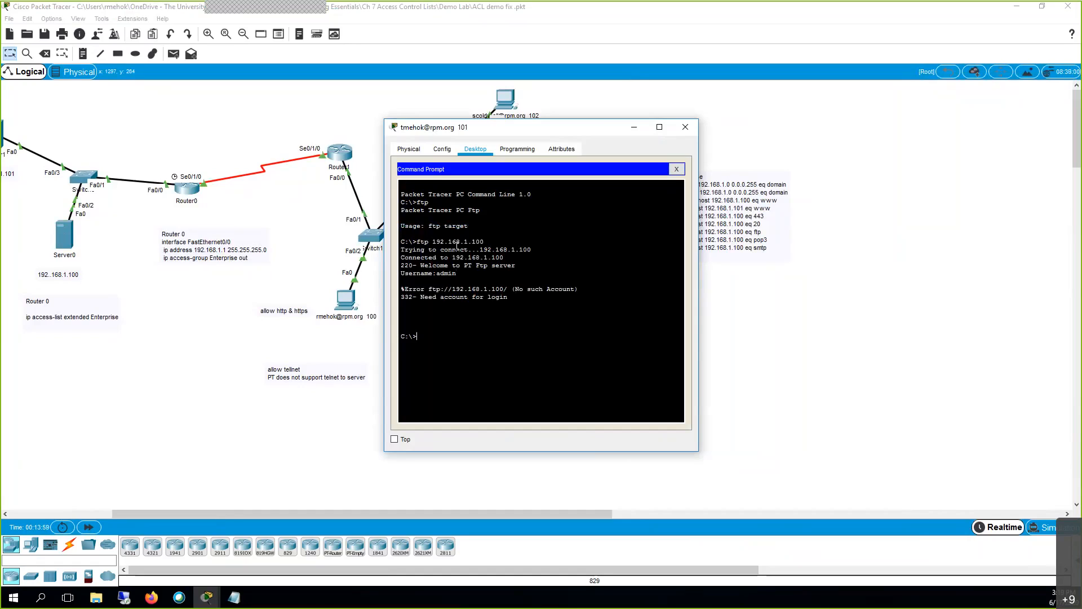
{"action": "key", "text": "Up"}
{"action": "key", "text": "Return"}
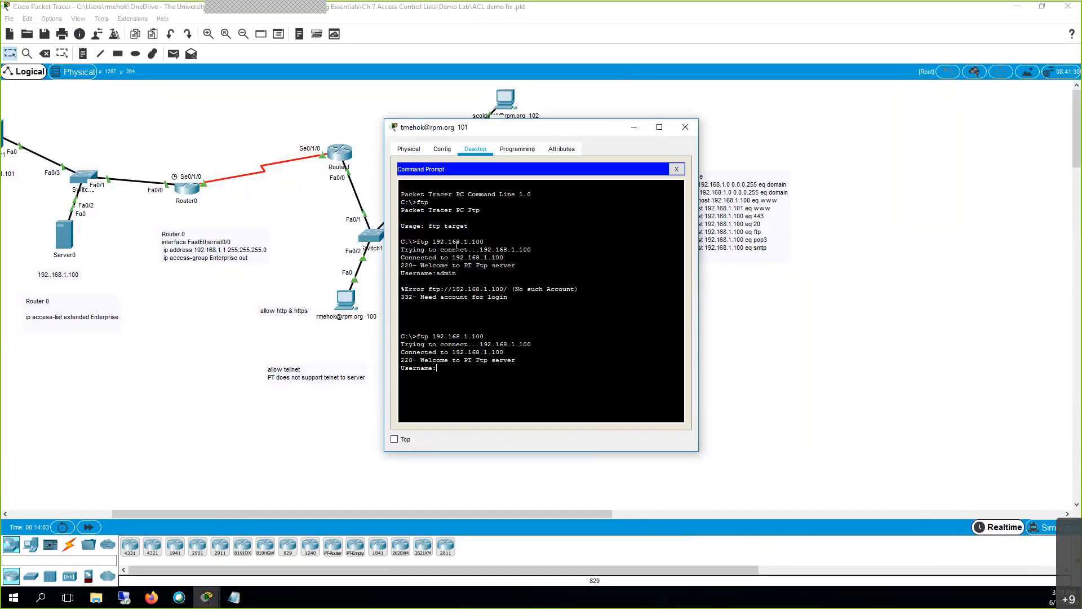
{"action": "type", "text": "cisco"}
{"action": "key", "text": "Return"}
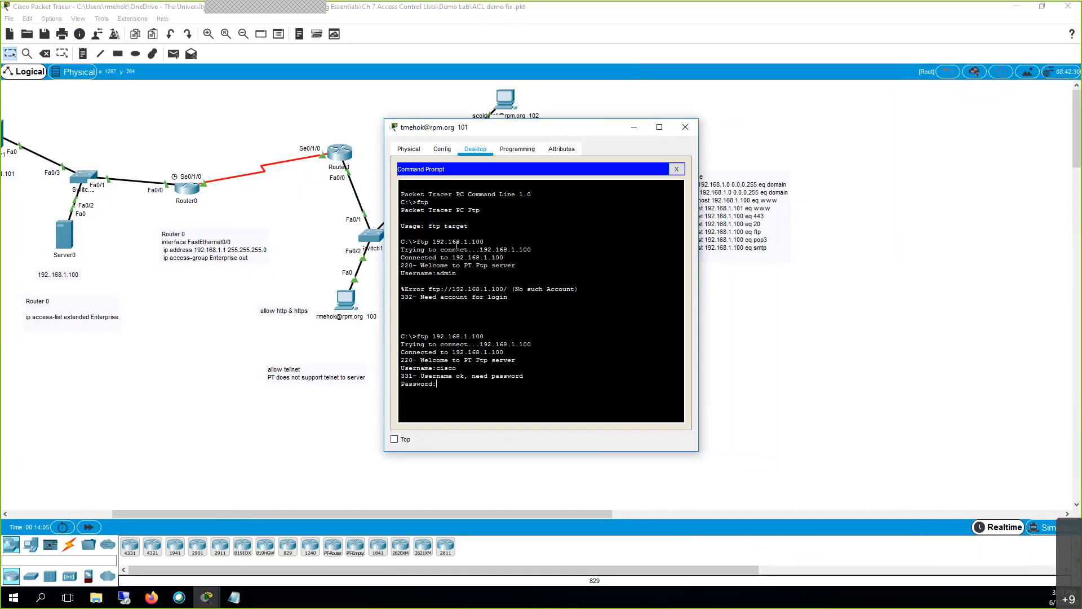
{"action": "key", "text": "Return"}
{"action": "left_click_drag", "start_coordinate": [424, 258], "coordinate": [434, 274]}
{"action": "left_click_drag", "start_coordinate": [441, 360], "coordinate": [443, 407]}
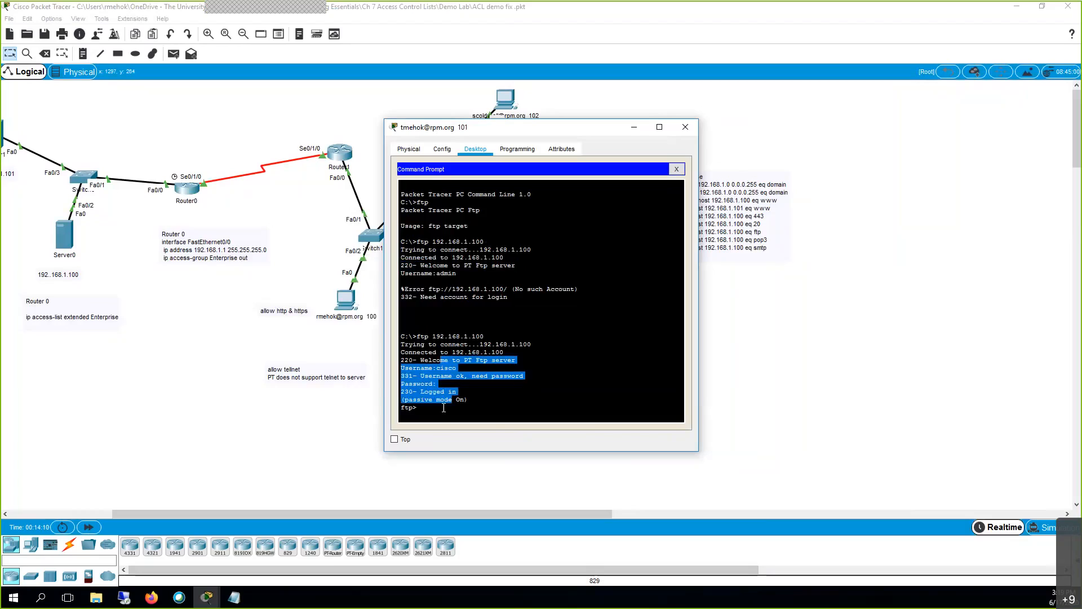
{"action": "left_click", "coordinate": [442, 408]}
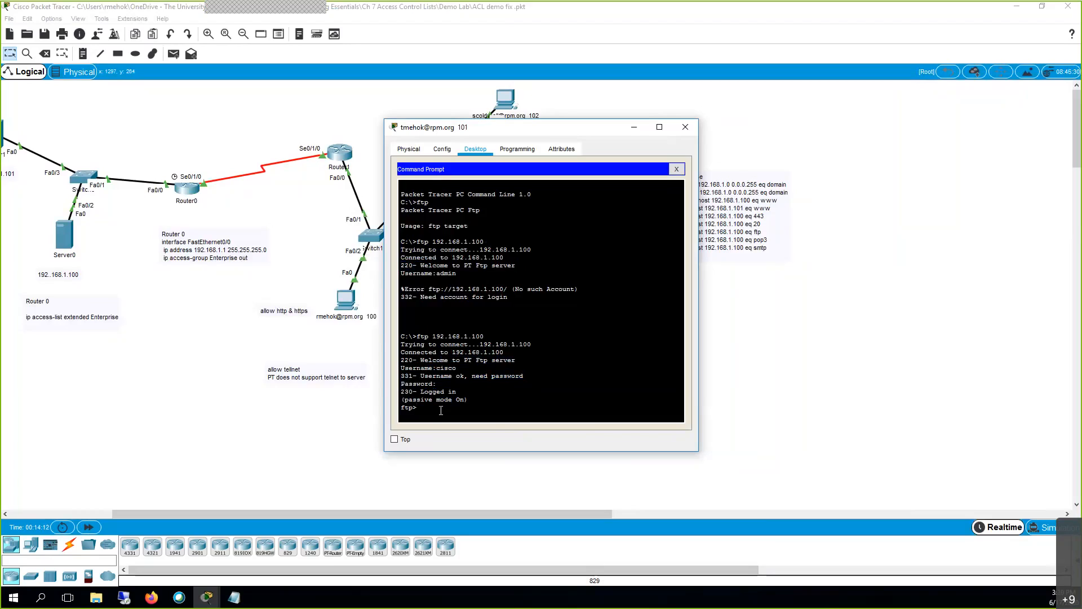
End the FTP session with quit after failed exit attempts, then switch to simulation mode.
{"action": "type", "text": "es"}
{"action": "type", "text": "xt"}
{"action": "key", "text": "Return"}
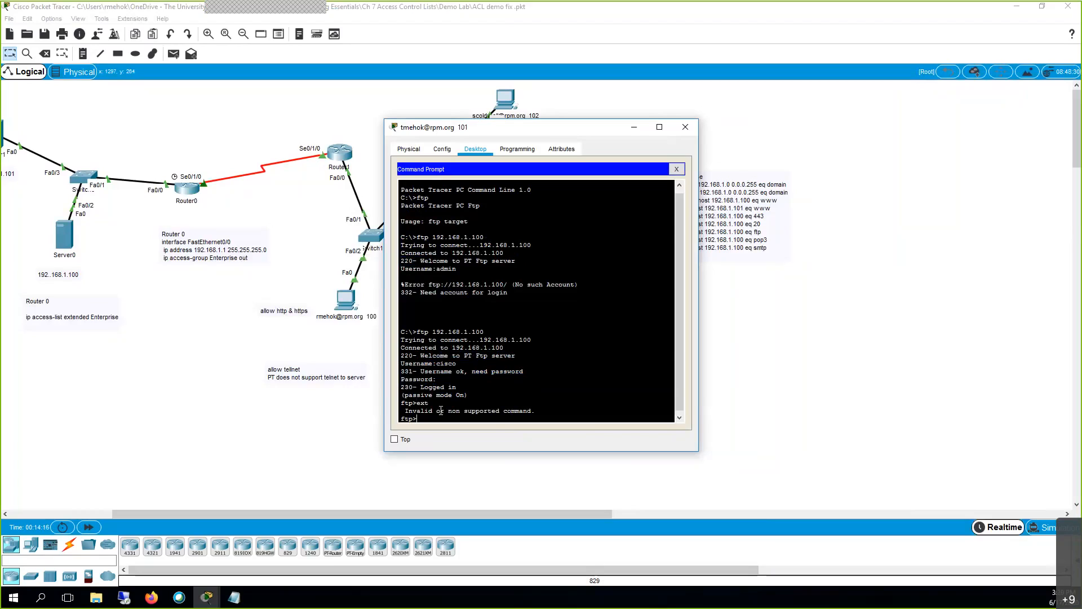
{"action": "type", "text": "exit"}
{"action": "key", "text": "Return"}
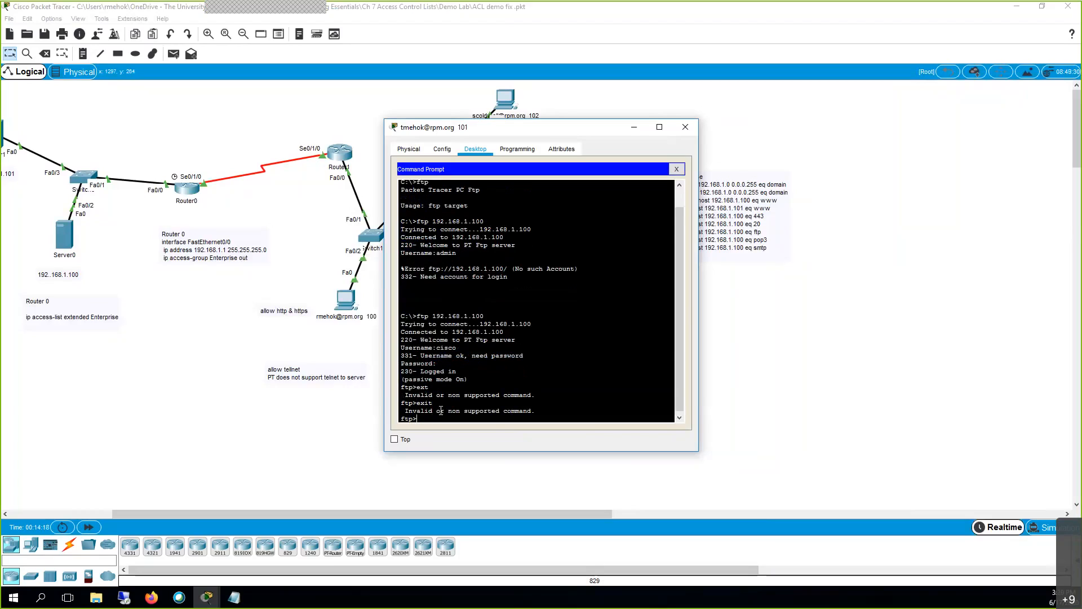
{"action": "type", "text": "quit"}
{"action": "key", "text": "Return"}
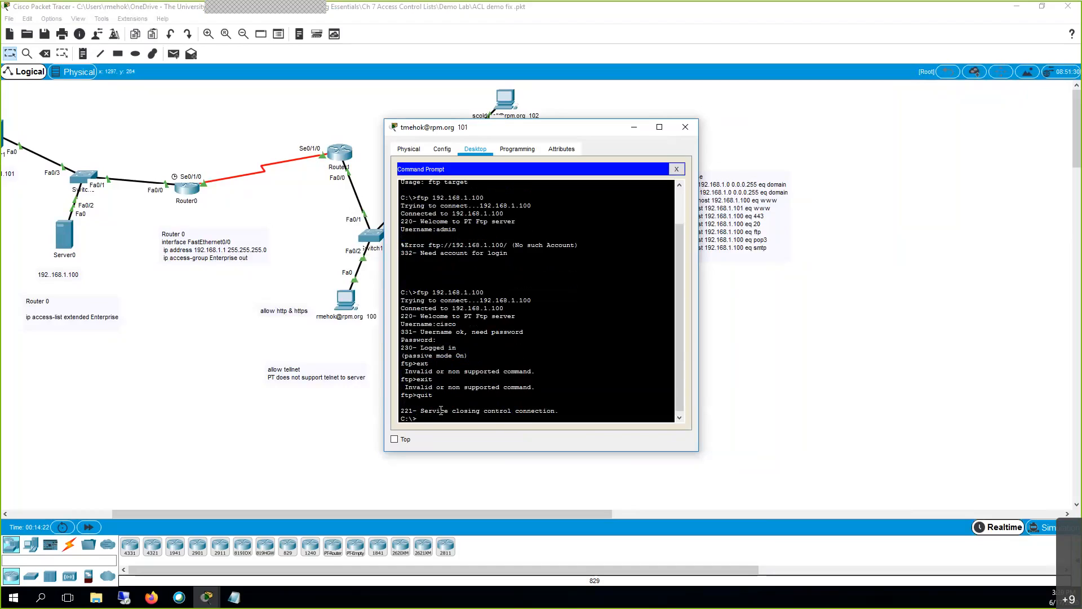
{"action": "left_click", "coordinate": [1047, 530]}
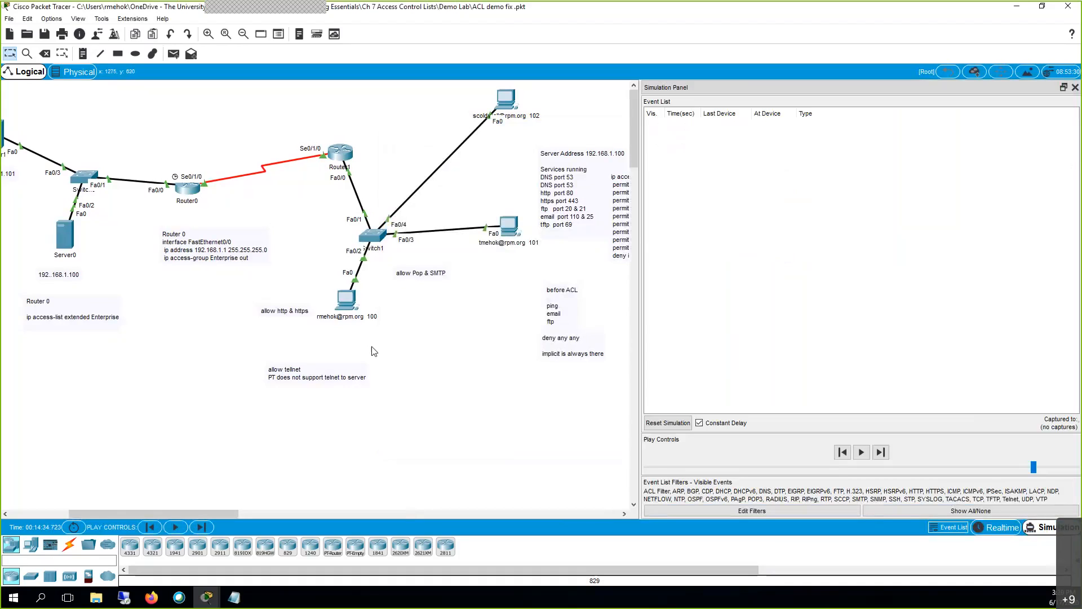
Rerun the FTP connection from PC 101's command prompt and inspect the first TCP event.
{"action": "left_click", "coordinate": [506, 233]}
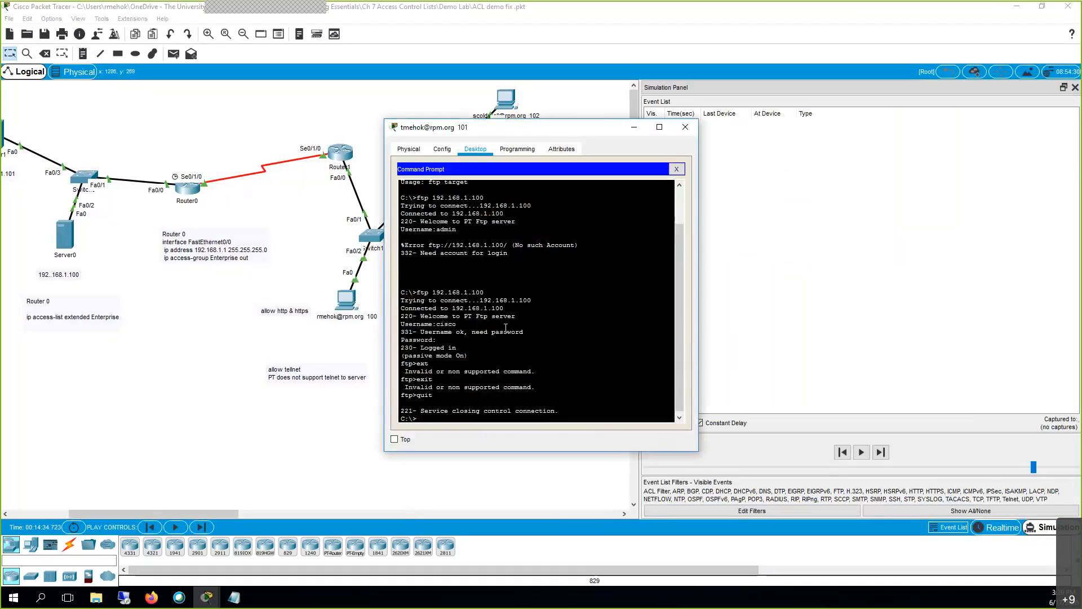
{"action": "type", "text": "ext"}
{"action": "key", "text": "Up"}
{"action": "key", "text": "Return"}
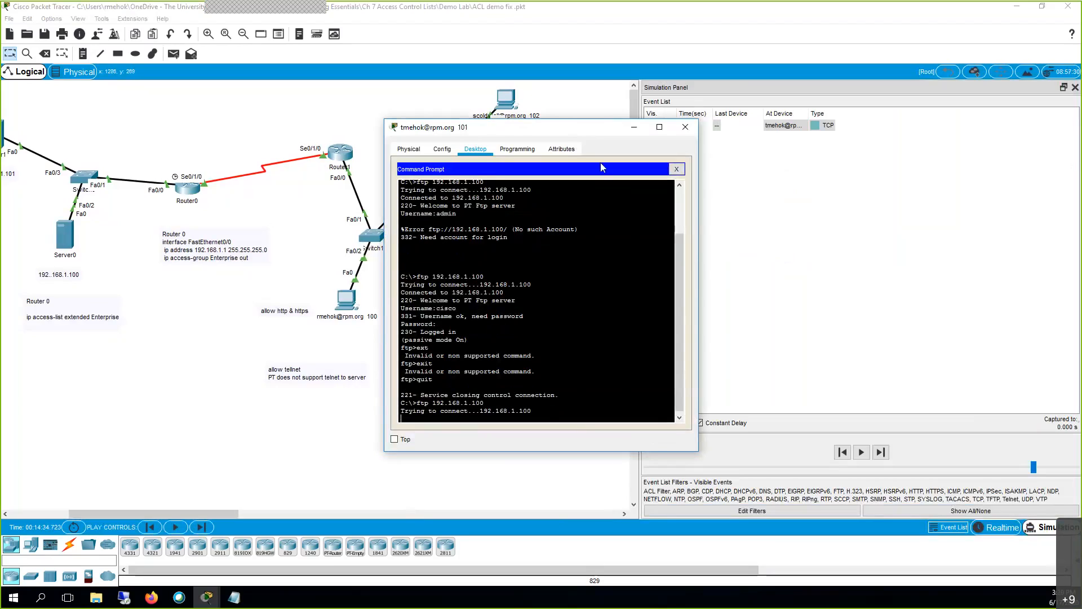
{"action": "left_click", "coordinate": [685, 127]}
{"action": "left_click", "coordinate": [819, 131]}
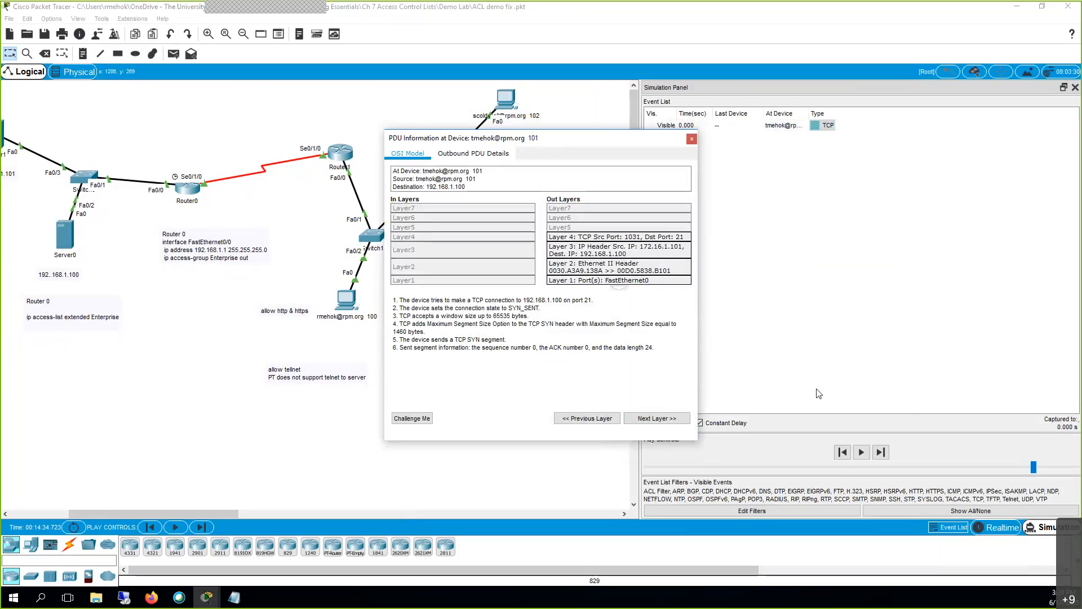
{"action": "left_click", "coordinate": [863, 457]}
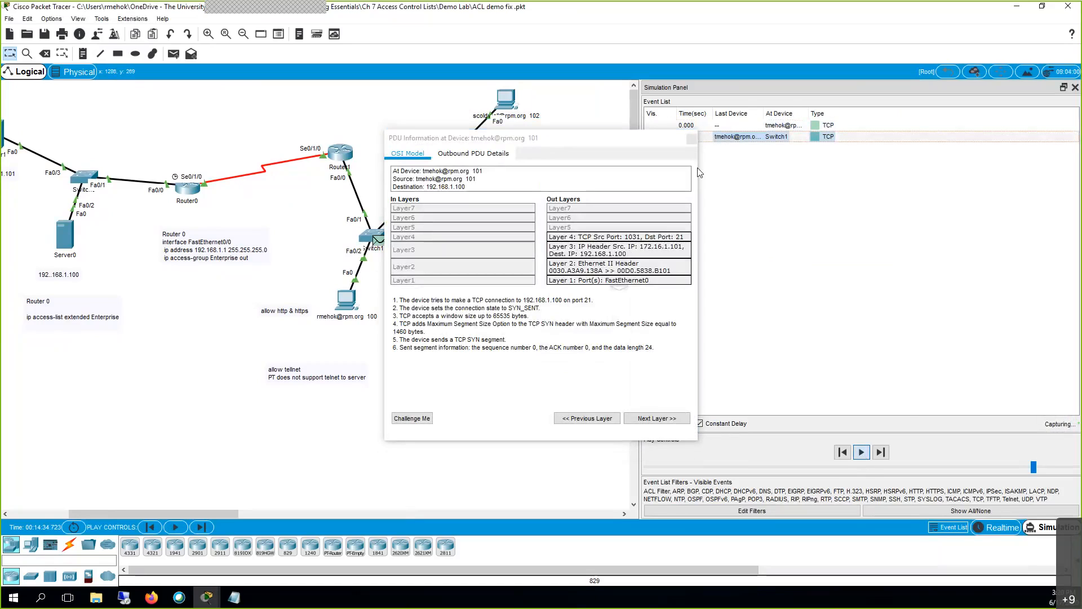
Play the trace until PC 101's port 21 reply arrives, inspect it, and return to Realtime.
{"action": "left_click", "coordinate": [691, 140]}
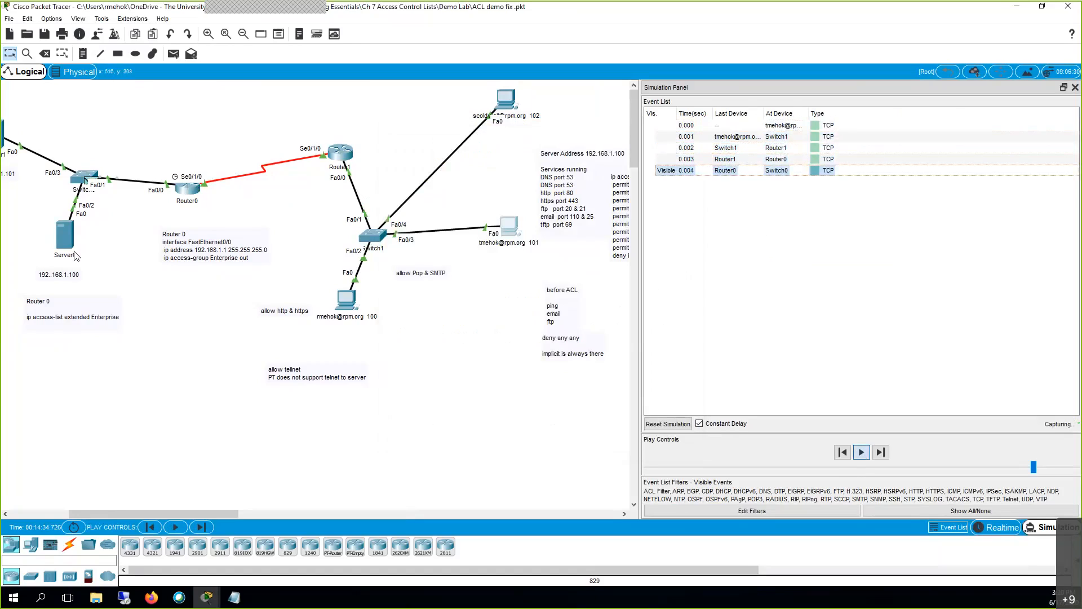
{"action": "mouse_move", "coordinate": [72, 256]}
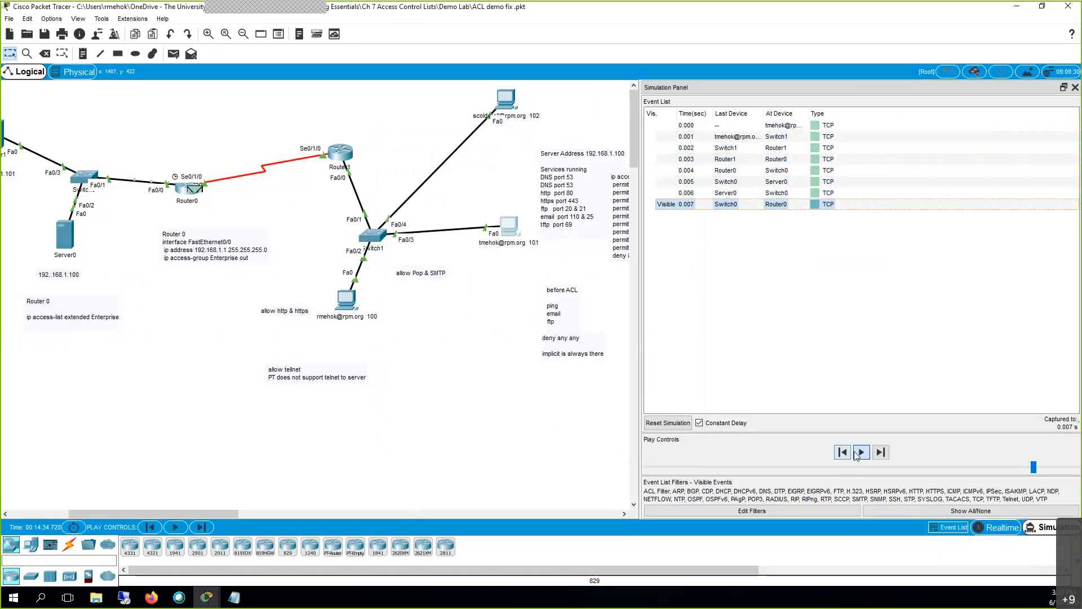
{"action": "left_click", "coordinate": [821, 217]}
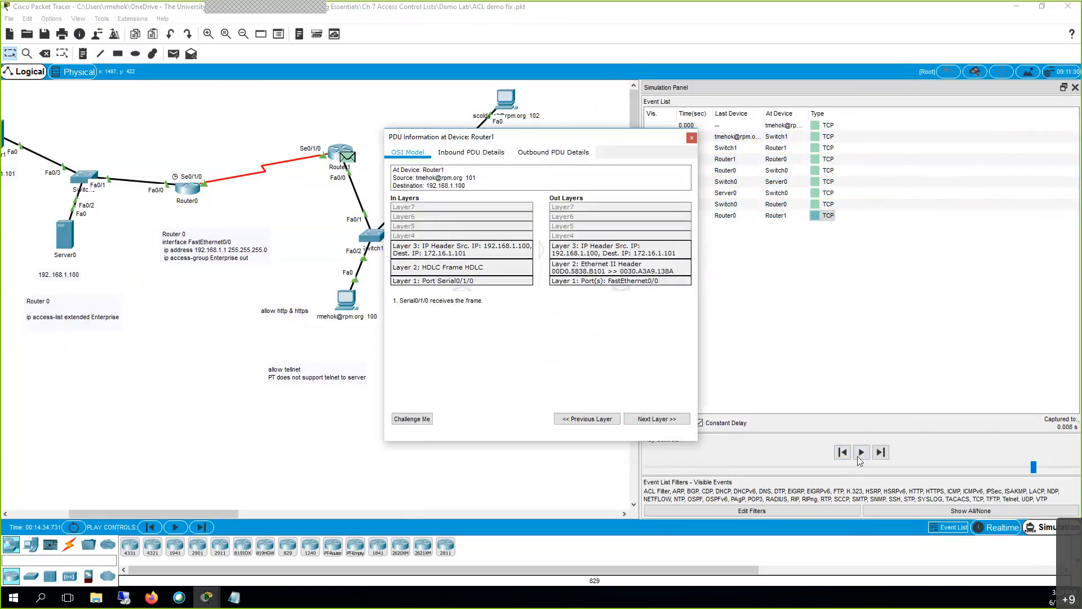
{"action": "left_click", "coordinate": [860, 456]}
{"action": "left_click", "coordinate": [692, 138]}
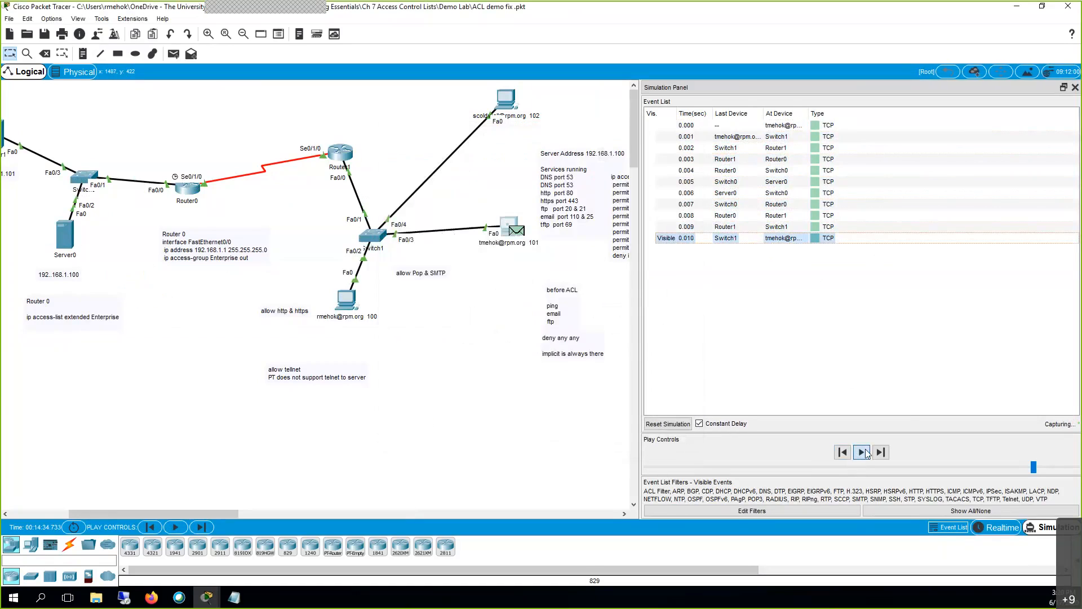
{"action": "left_click", "coordinate": [822, 239]}
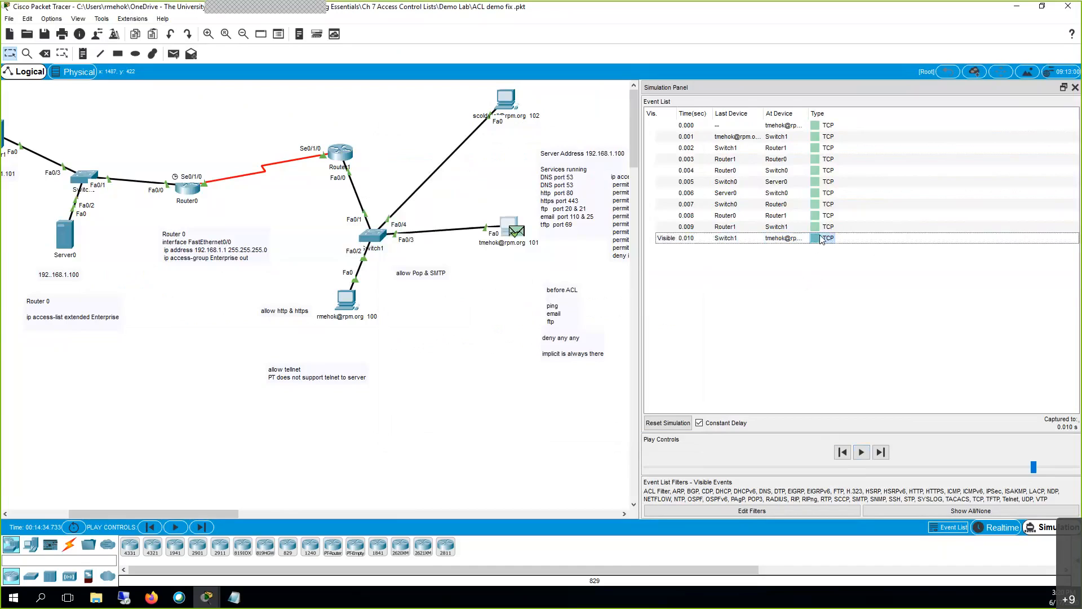
{"action": "left_click", "coordinate": [822, 239]}
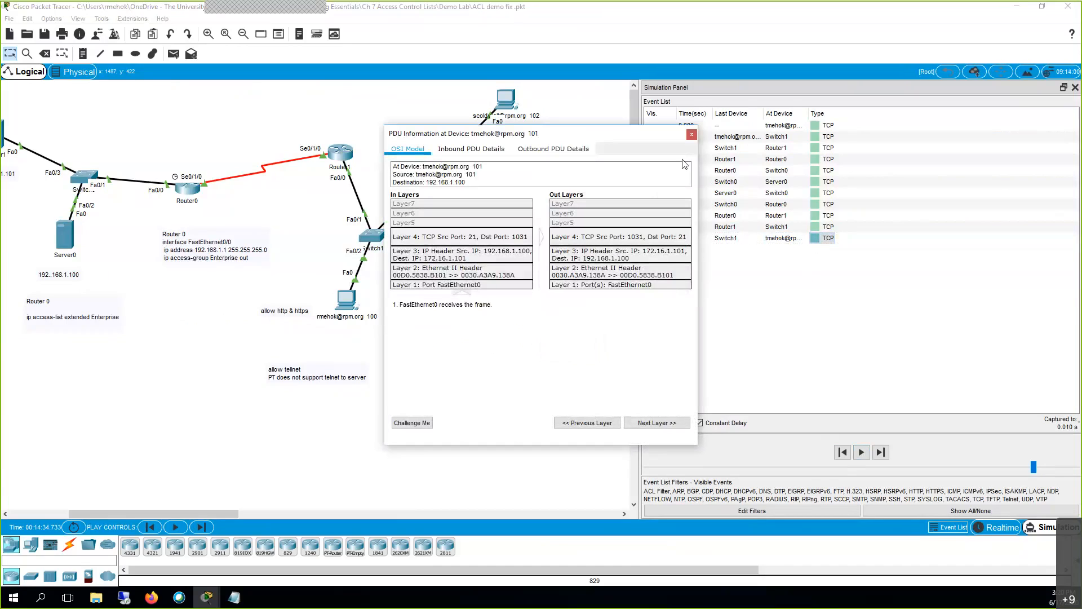
{"action": "left_click", "coordinate": [691, 135]}
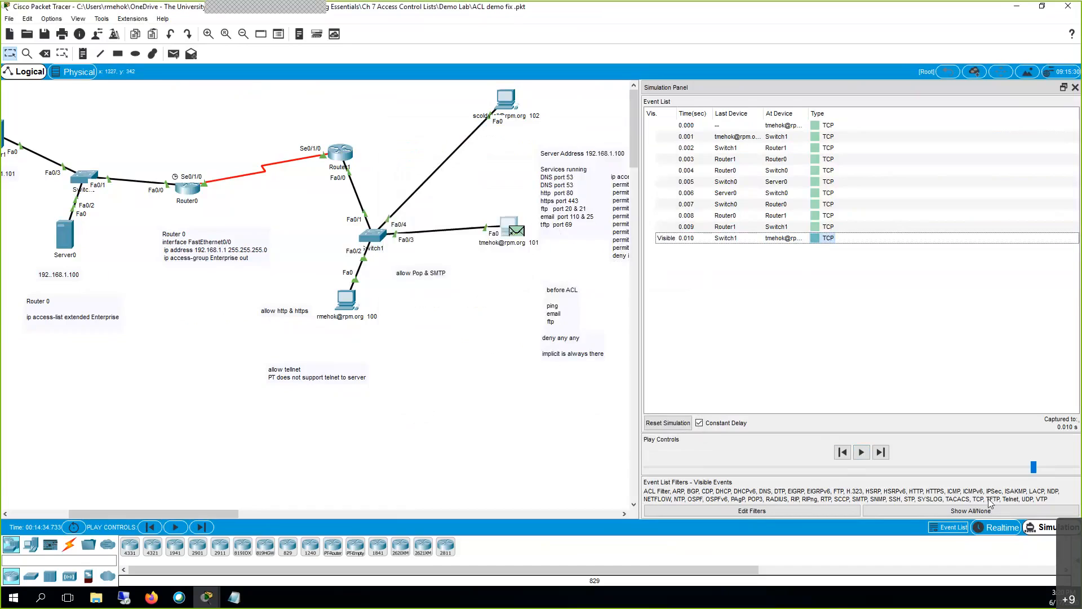
{"action": "left_click", "coordinate": [995, 533]}
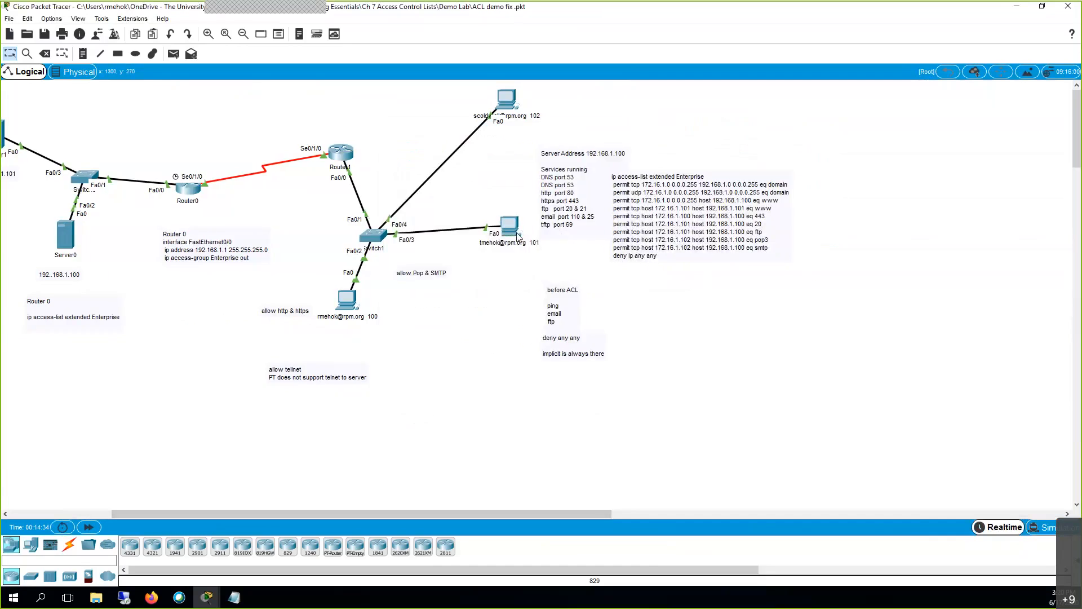
{"action": "left_click", "coordinate": [510, 225]}
{"action": "scroll", "coordinate": [533, 309], "scroll_direction": "down", "scroll_amount": 5}
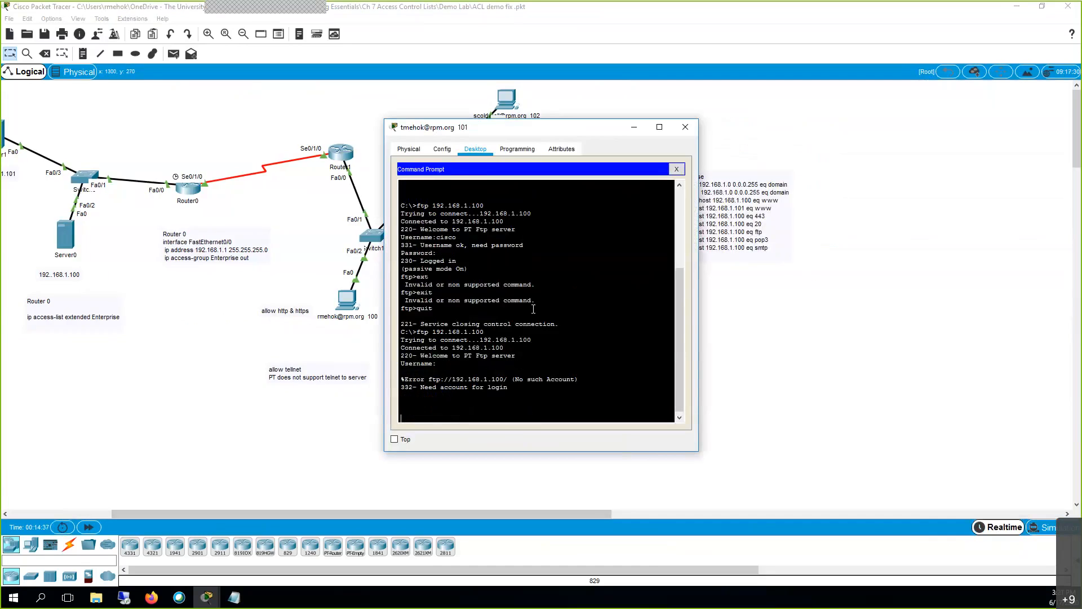
{"action": "key", "text": "Return"}
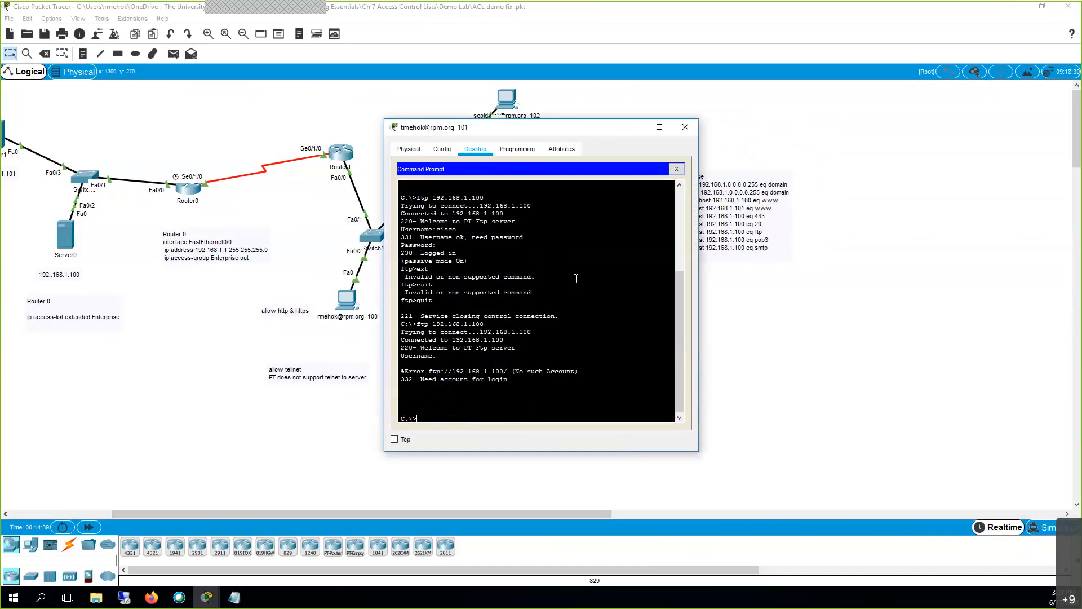
{"action": "left_click", "coordinate": [634, 130]}
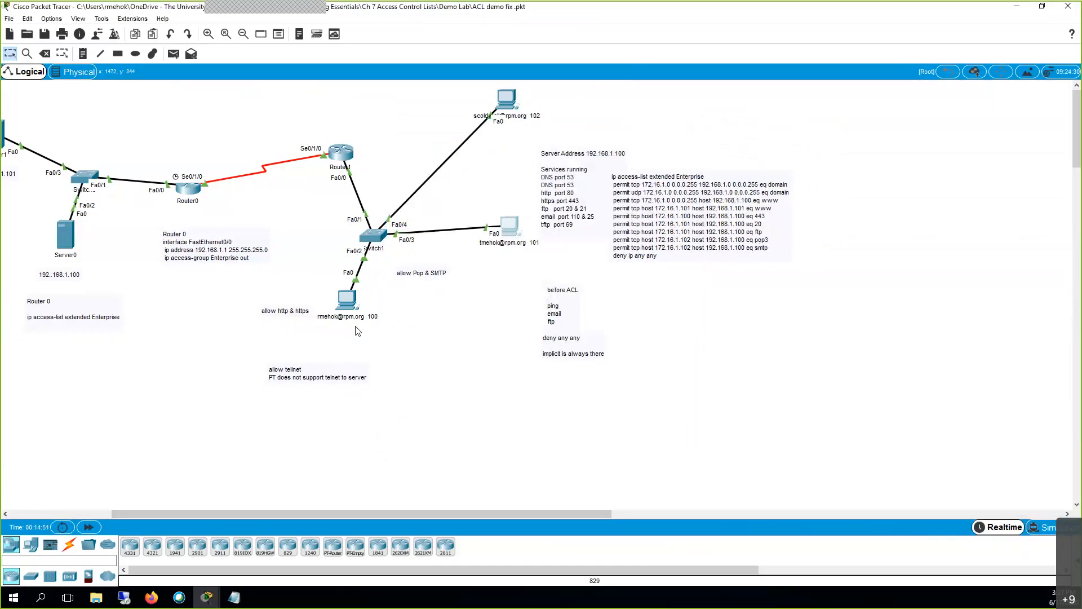
Open PC 100's email client and select the top received mail.
{"action": "left_click", "coordinate": [350, 302]}
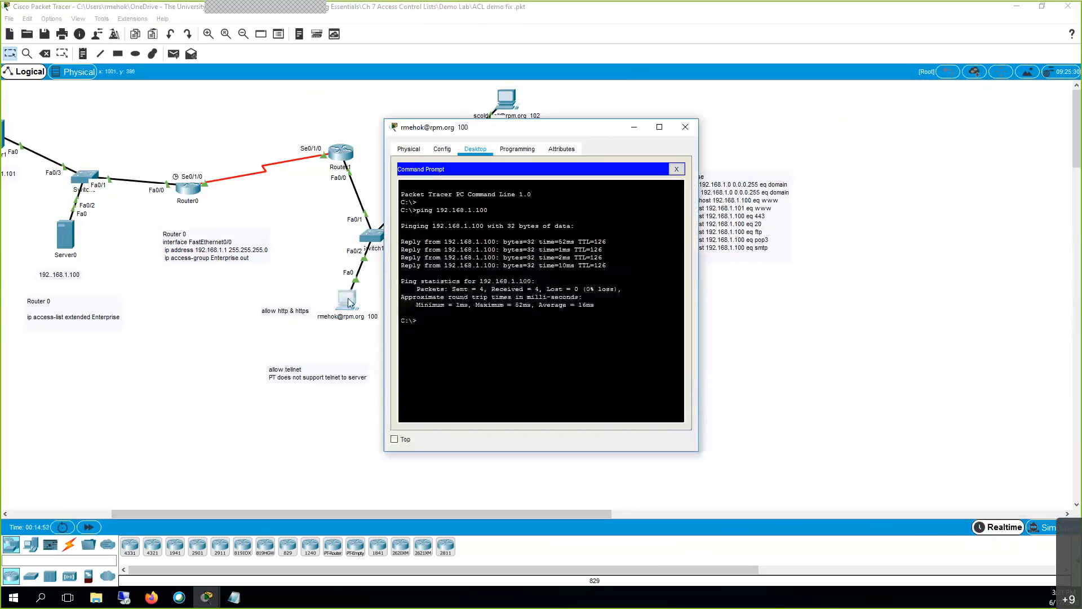
{"action": "left_click", "coordinate": [676, 170]}
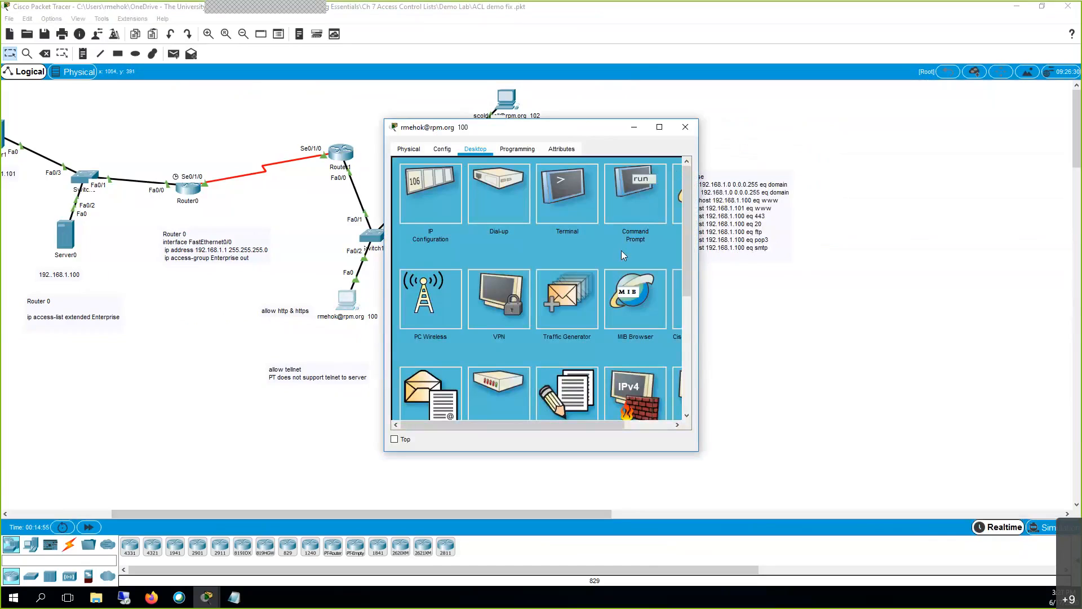
{"action": "left_click", "coordinate": [437, 382]}
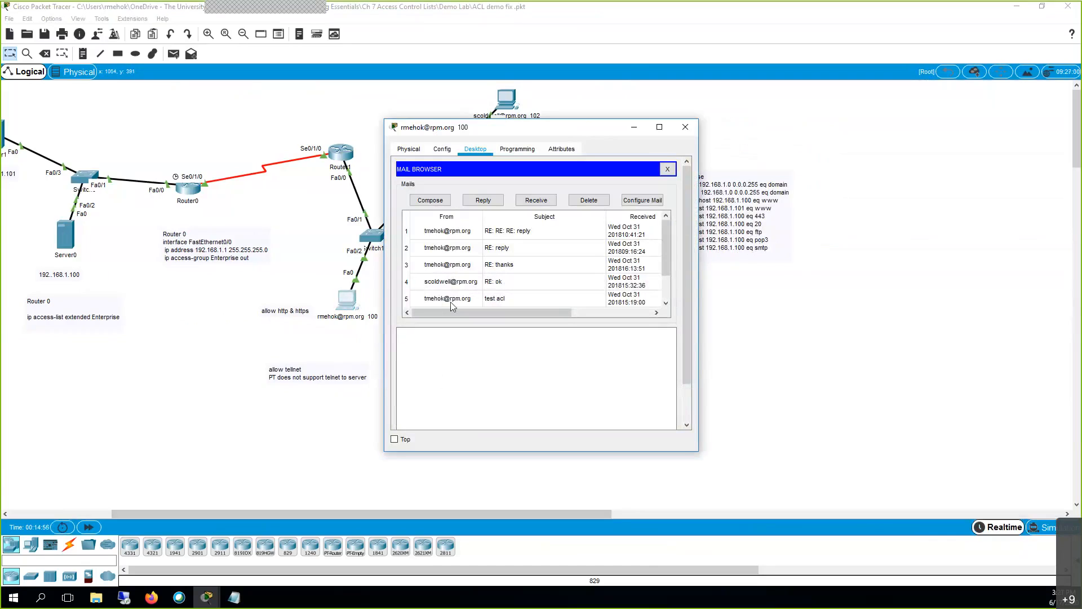
{"action": "left_click", "coordinate": [462, 232]}
Send a reply with the body 'ok ok ok', then switch to Simulation mode.
{"action": "left_click", "coordinate": [488, 201]}
{"action": "left_click", "coordinate": [464, 235]}
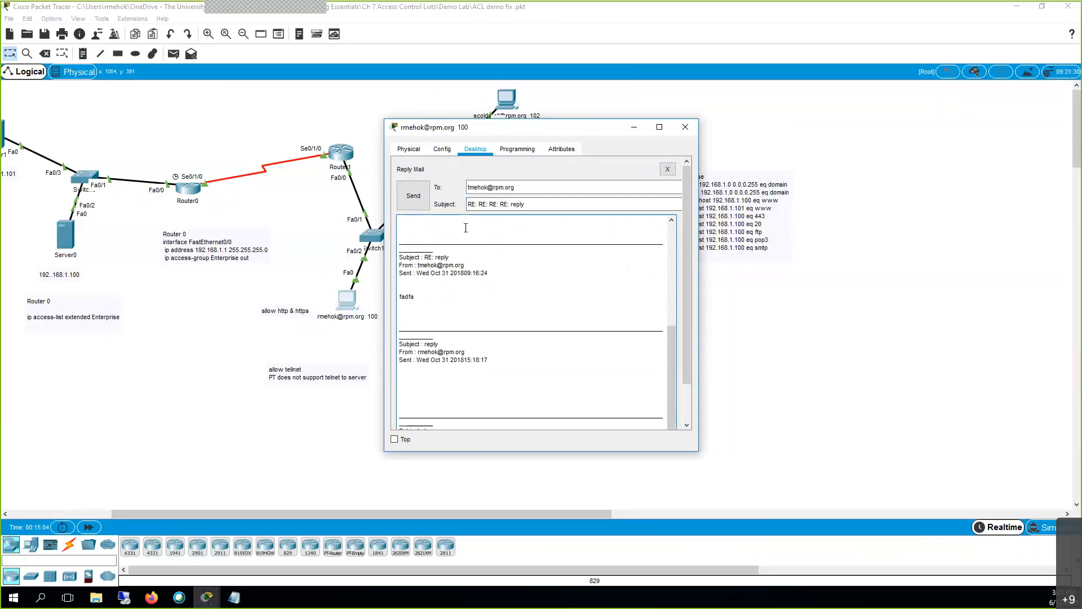
{"action": "type", "text": "ok ok ok"}
{"action": "left_click", "coordinate": [405, 198]}
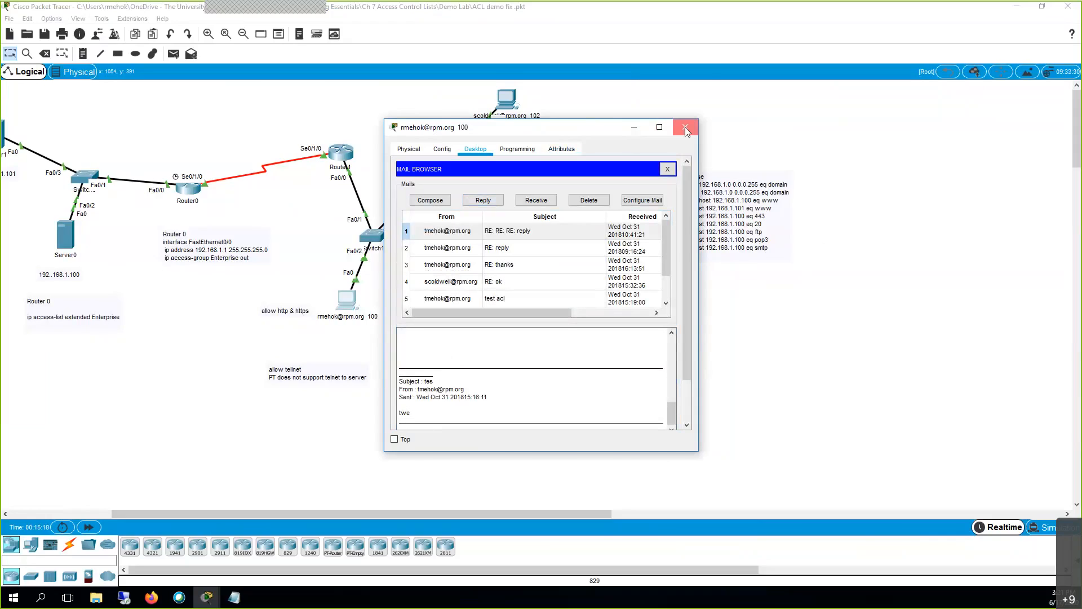
{"action": "left_click", "coordinate": [686, 129]}
{"action": "left_click", "coordinate": [1044, 527]}
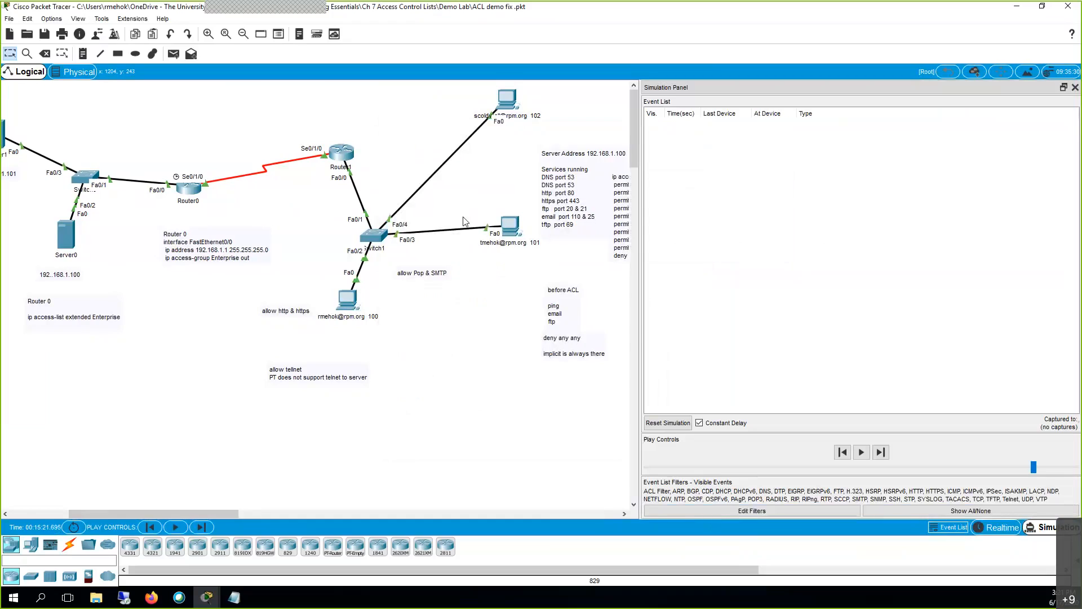
Receive new mail in PC 101's email client to generate POP3 traffic.
{"action": "left_click", "coordinate": [509, 235]}
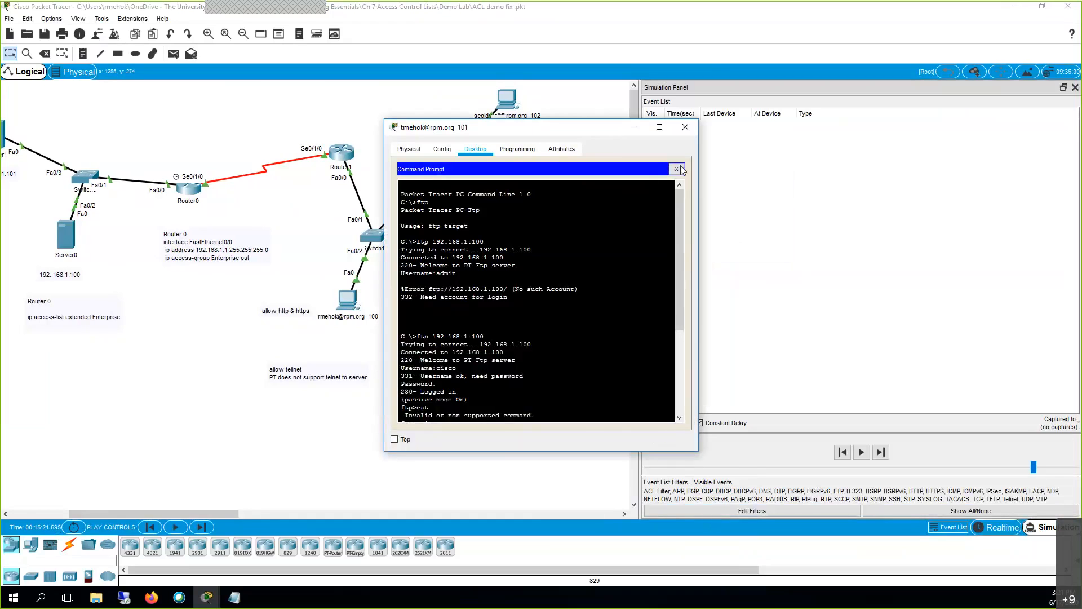
{"action": "left_click", "coordinate": [676, 169]}
{"action": "left_click", "coordinate": [438, 365]}
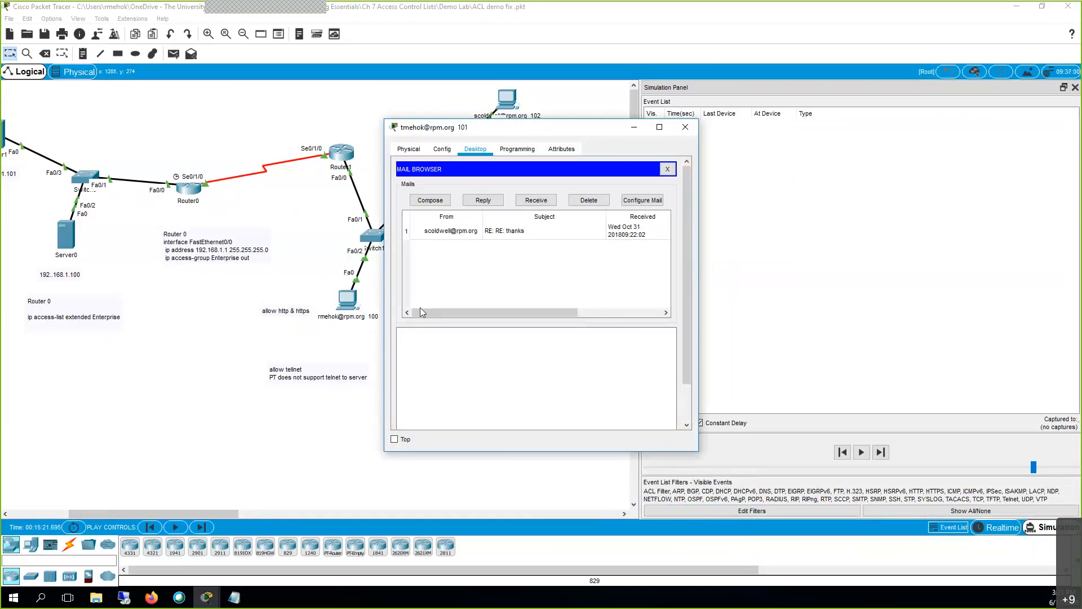
{"action": "left_click", "coordinate": [530, 201]}
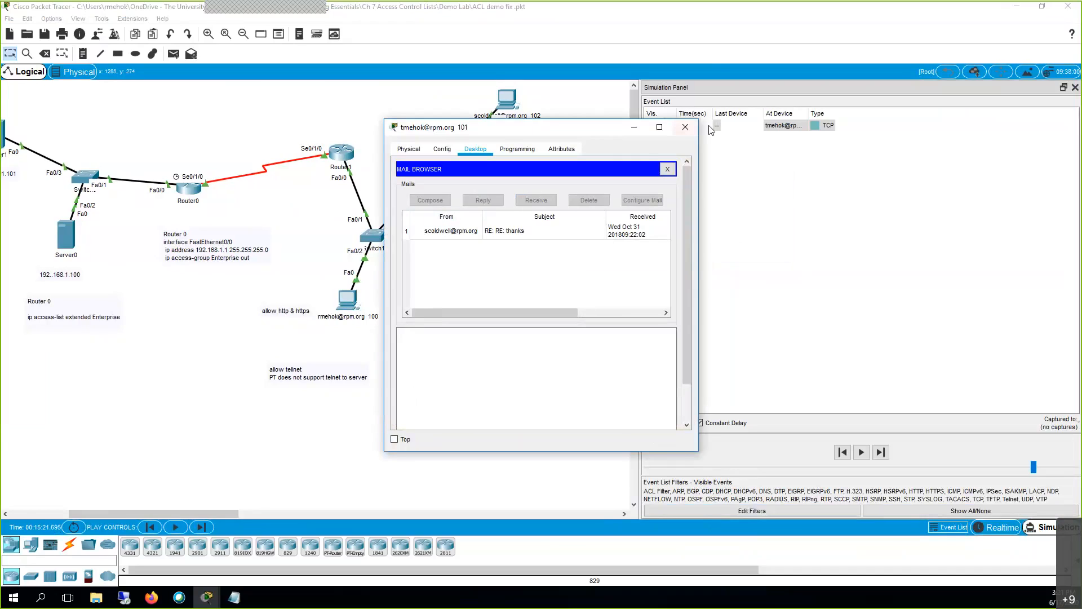
{"action": "left_click", "coordinate": [686, 127]}
Play the simulation to trace the port 110 TCP packets, then return to Realtime.
{"action": "left_click", "coordinate": [821, 141]}
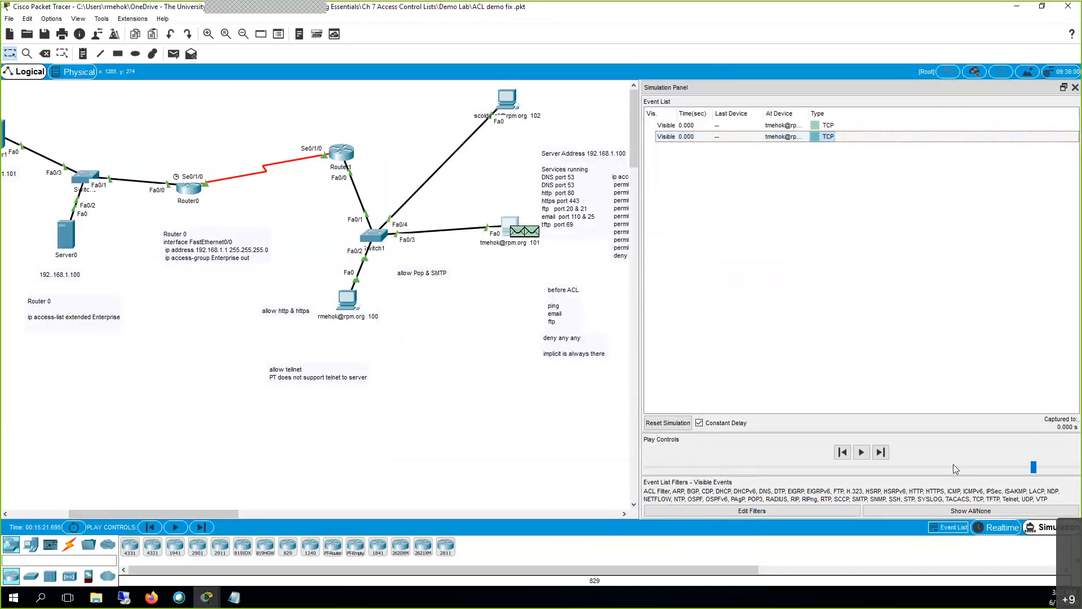
{"action": "left_click", "coordinate": [862, 452]}
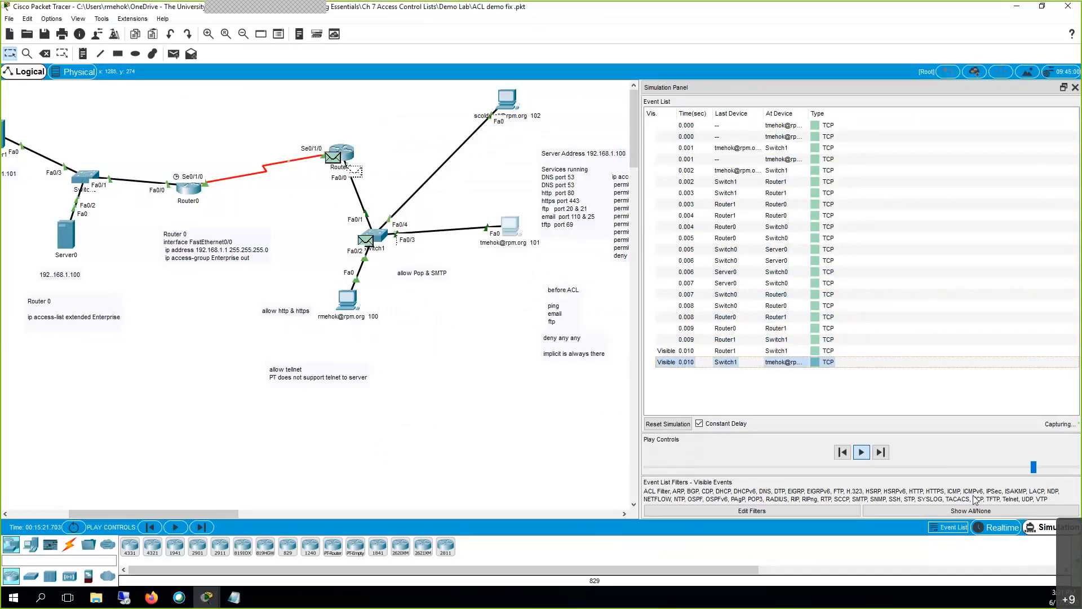
{"action": "left_click", "coordinate": [1002, 528]}
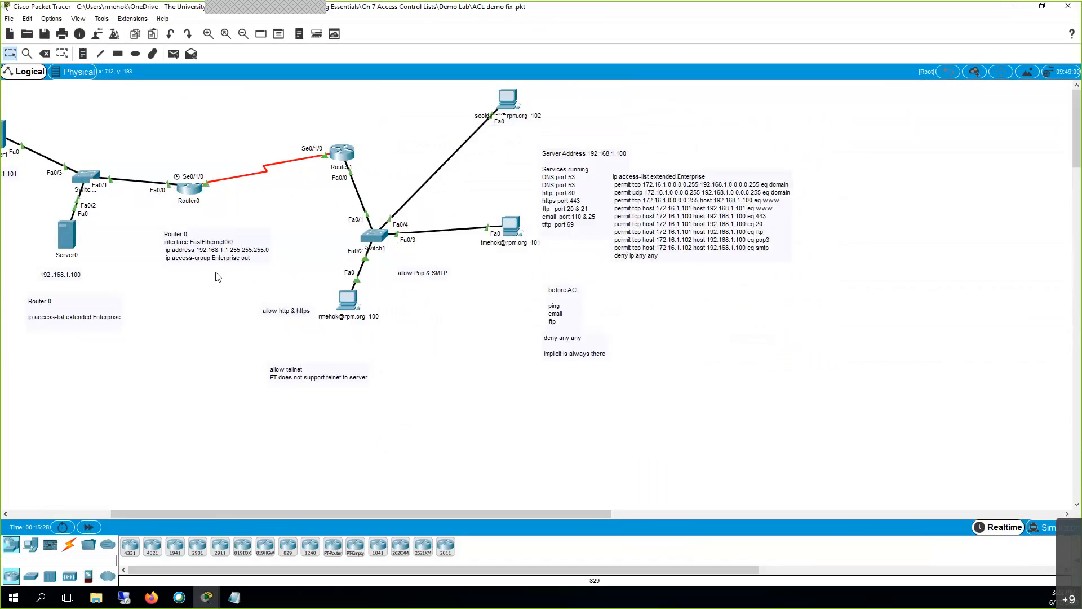
Reopen Router0's CLI listing the Enterprise access list, reposition it, and bring Notepad forward.
{"action": "left_click_drag", "start_coordinate": [191, 514], "coordinate": [157, 514]}
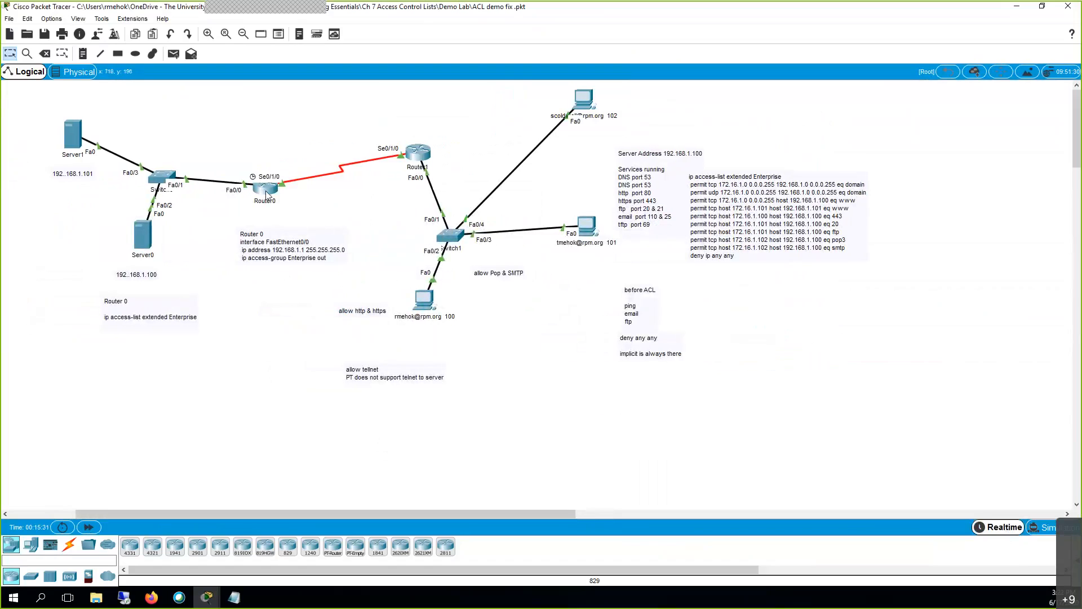
{"action": "left_click", "coordinate": [266, 190]}
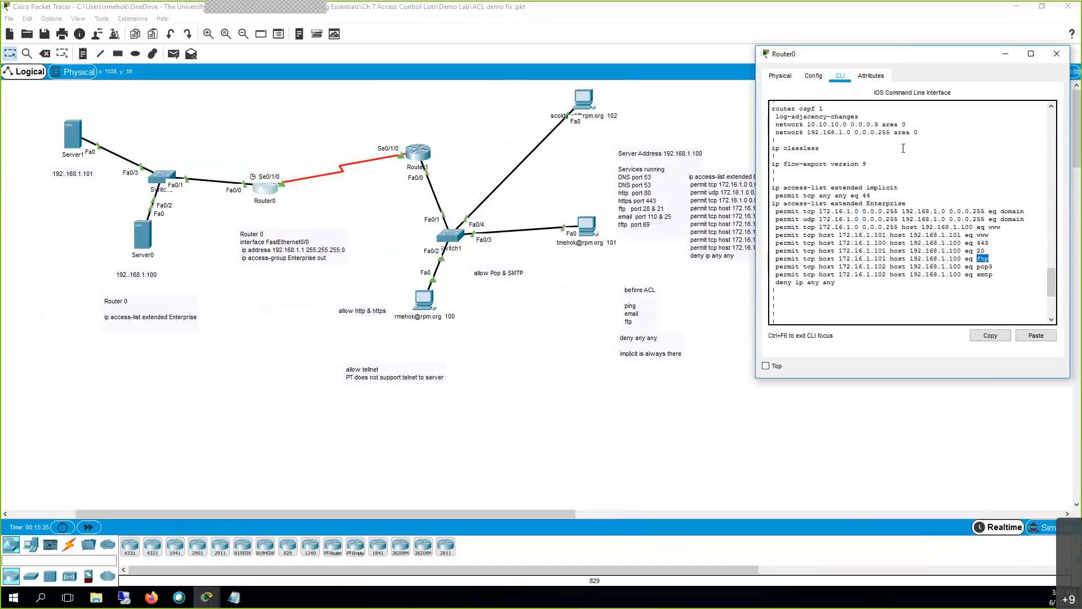
{"action": "left_click_drag", "start_coordinate": [903, 49], "coordinate": [819, 155]}
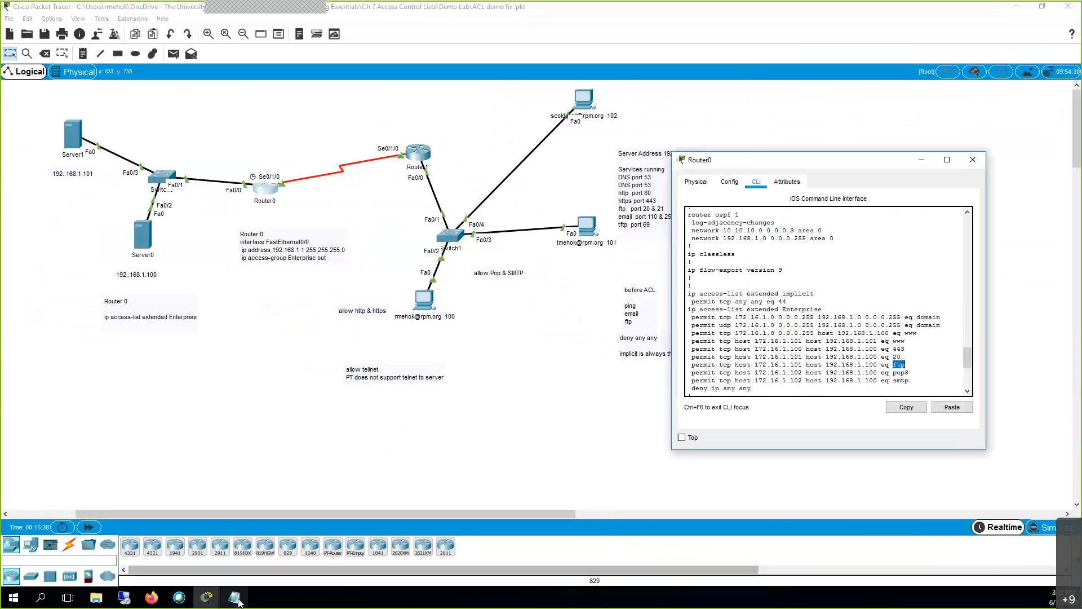
{"action": "left_click", "coordinate": [233, 597]}
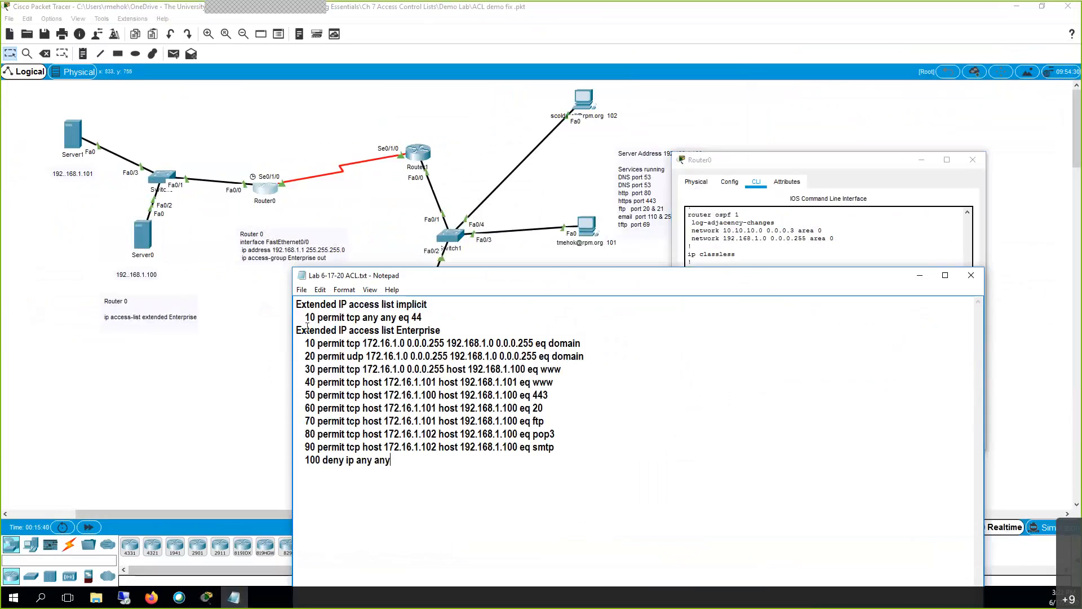
{"action": "mouse_move", "coordinate": [306, 343]}
{"action": "left_mouse_down"}
{"action": "mouse_move", "coordinate": [332, 355]}
{"action": "mouse_move", "coordinate": [321, 344]}
{"action": "left_mouse_up"}
{"action": "left_click", "coordinate": [333, 346]}
{"action": "key", "text": "End"}
{"action": "key", "text": "Return"}
{"action": "key", "text": "Tab"}
{"action": "type", "text": "11"}
{"action": "key", "text": "BackSpace"}
{"action": "key", "text": "BackSpace"}
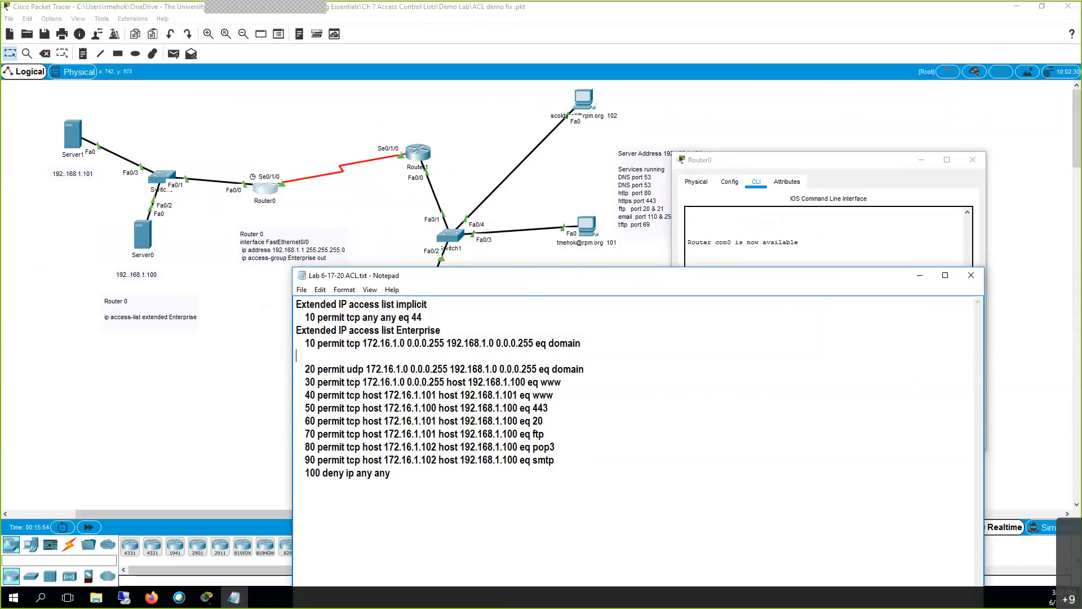
{"action": "type", "text": "11"}
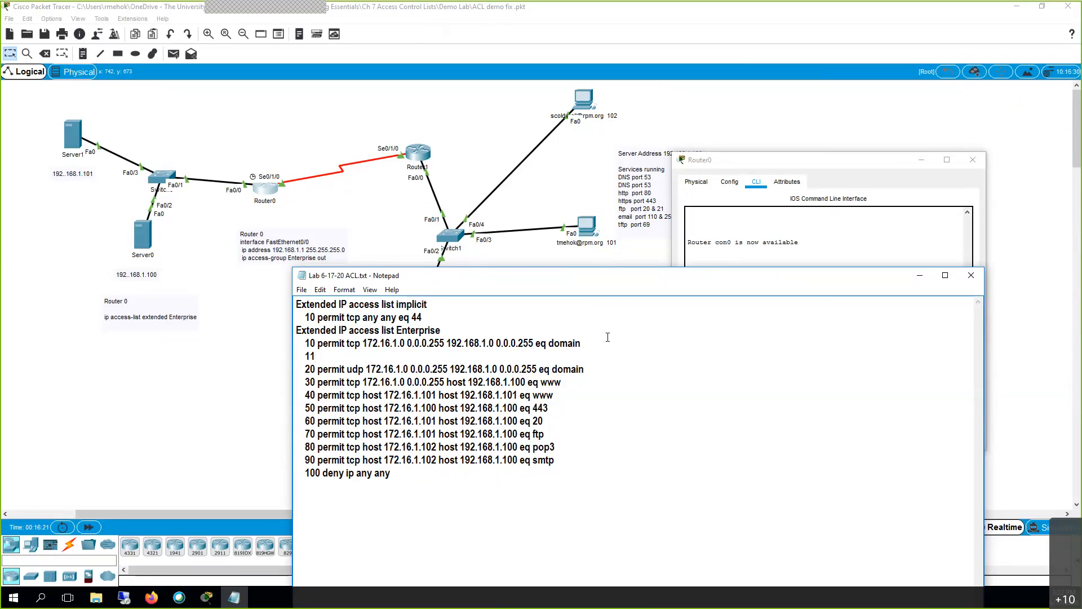
{"action": "key", "text": "BackSpace"}
{"action": "key", "text": "BackSpace"}
{"action": "key", "text": "Delete"}
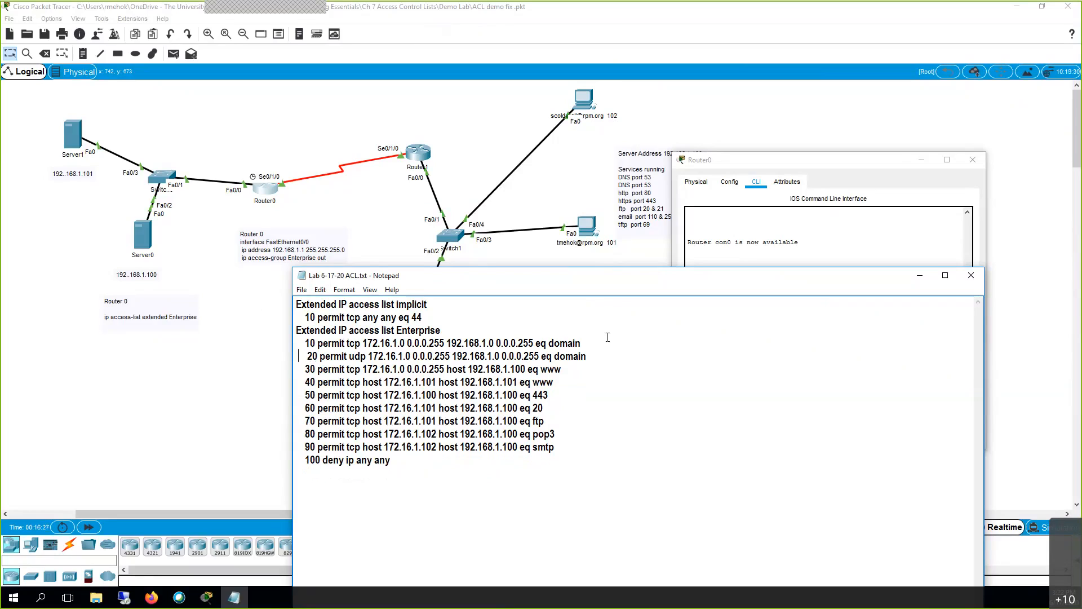
{"action": "key", "text": "Delete"}
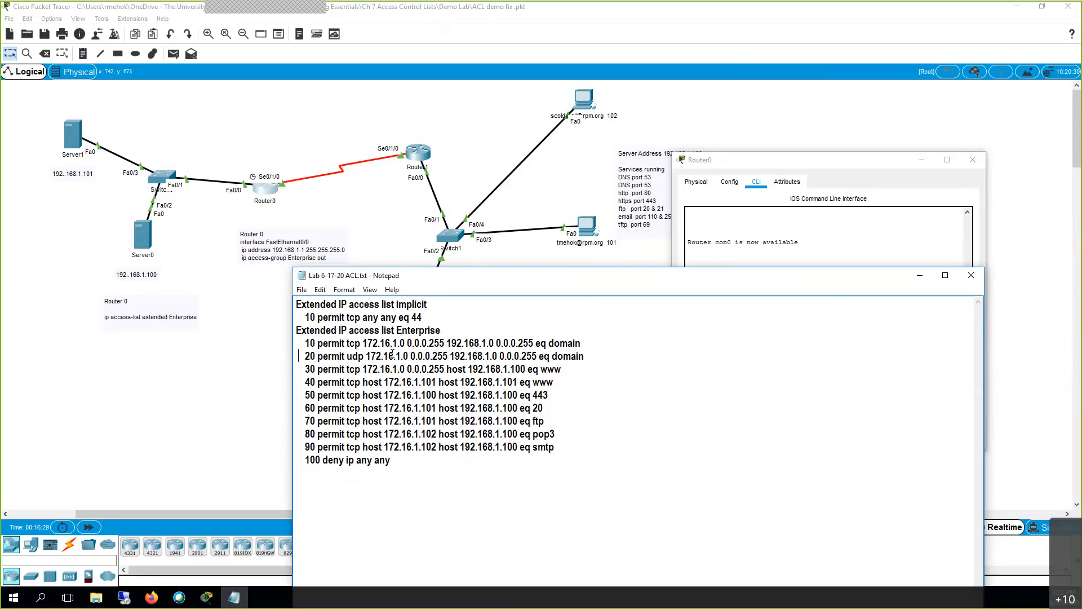
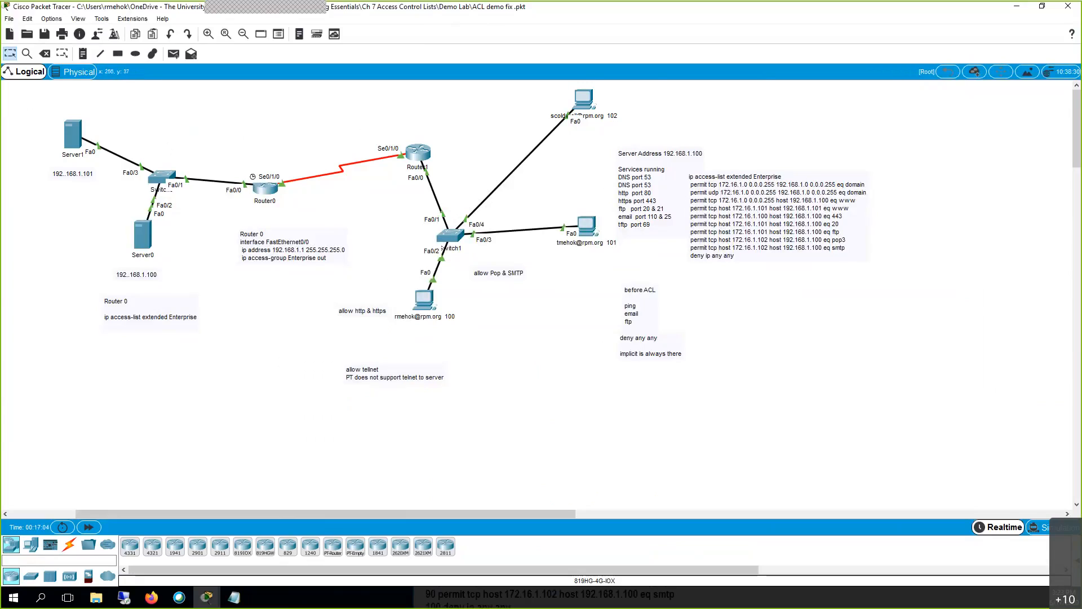
Log in to Router0's privileged mode and list its configured access lists with show access-lists.
{"action": "left_click_drag", "start_coordinate": [23, 101], "coordinate": [212, 295]}
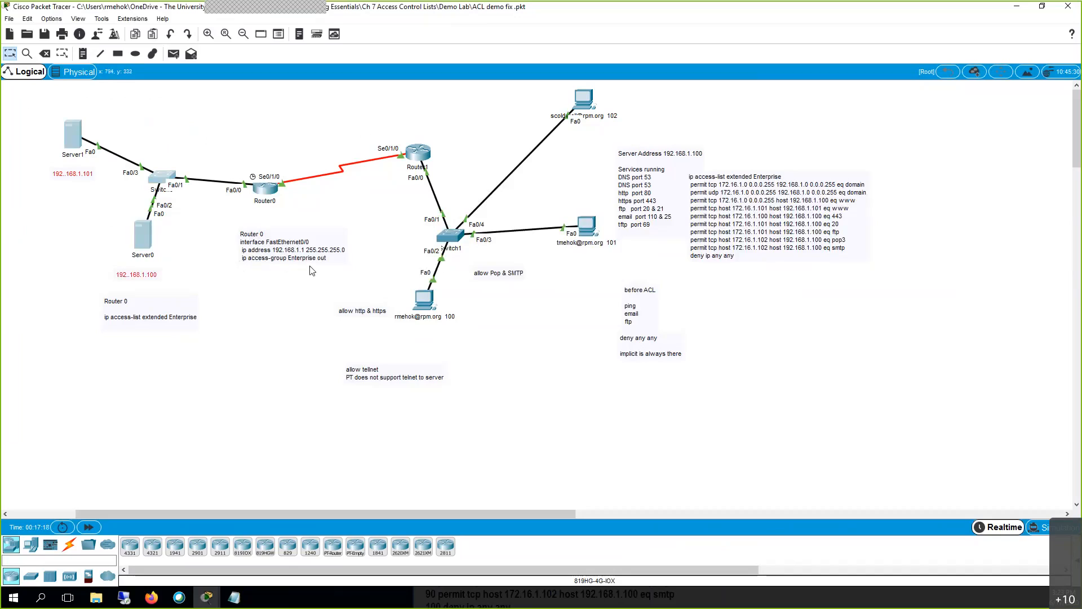
{"action": "left_click", "coordinate": [271, 191]}
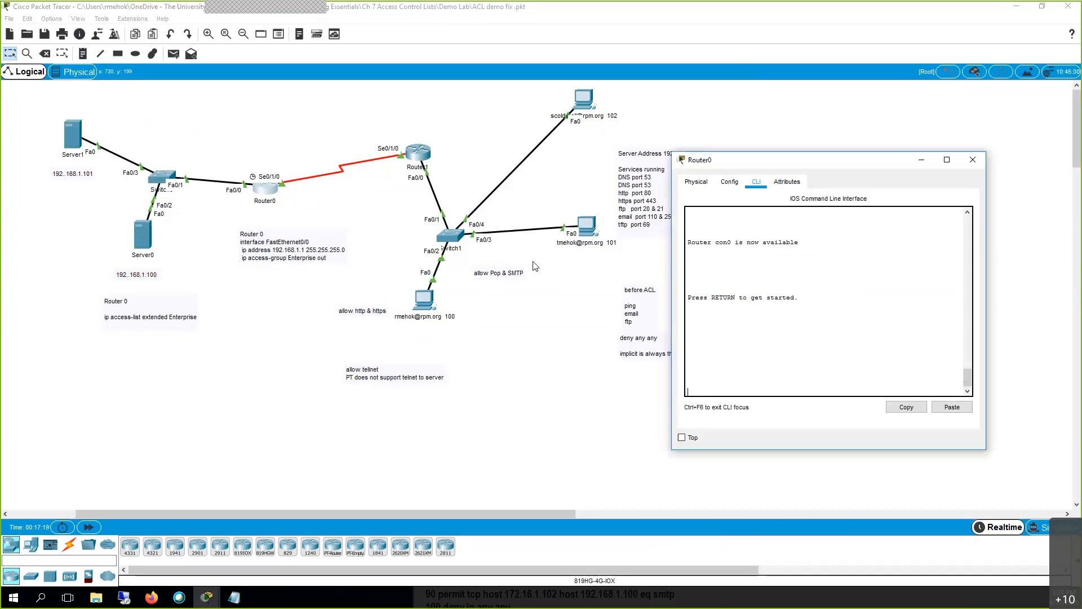
{"action": "key", "text": "Return"}
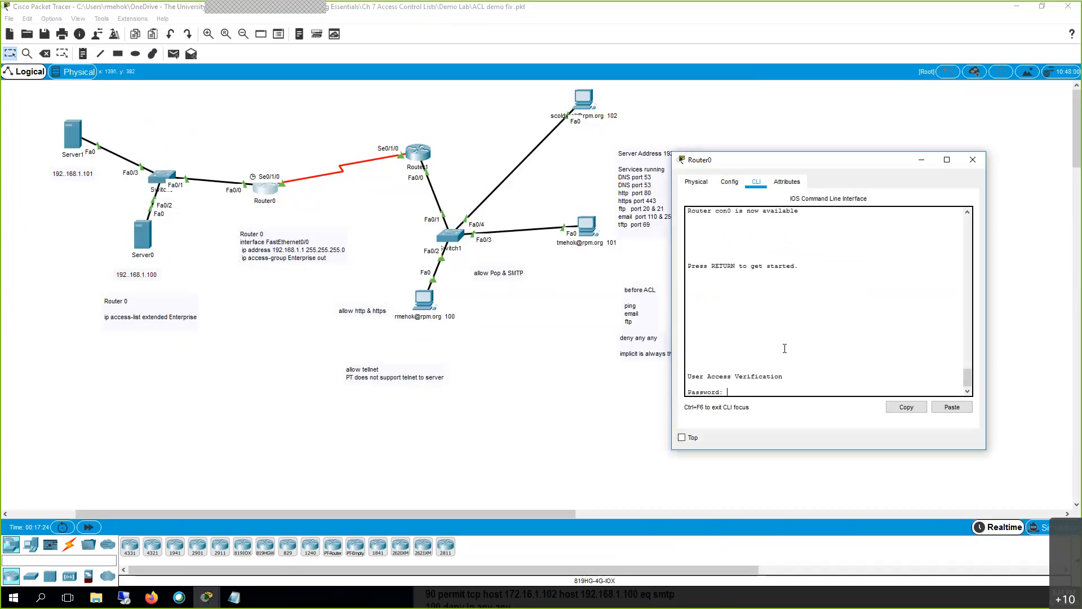
{"action": "key", "text": "Return"}
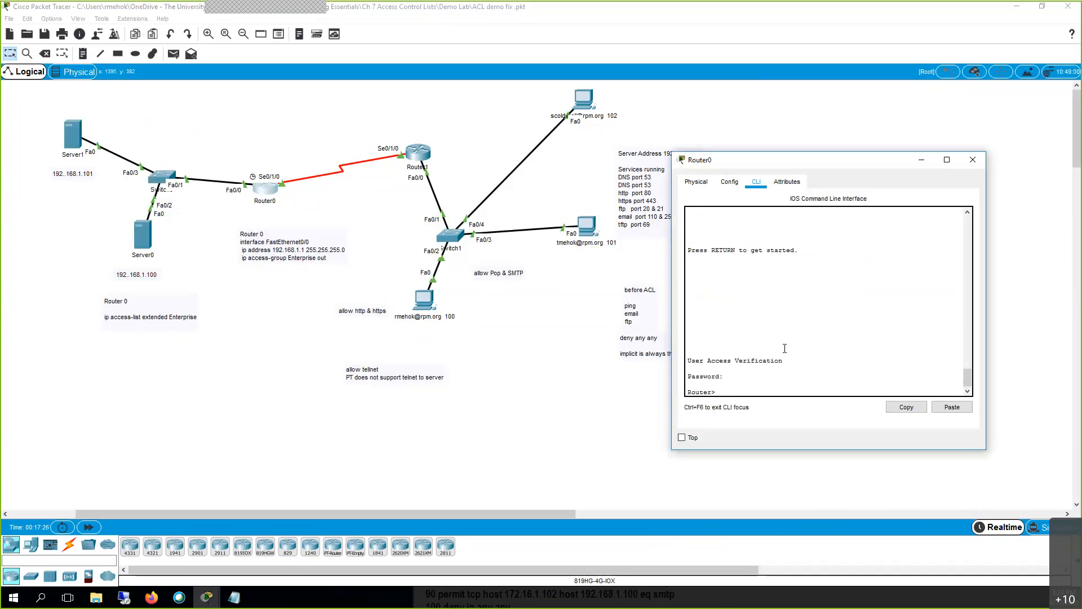
{"action": "type", "text": "en"}
{"action": "key", "text": "Return"}
{"action": "key", "text": "Return"}
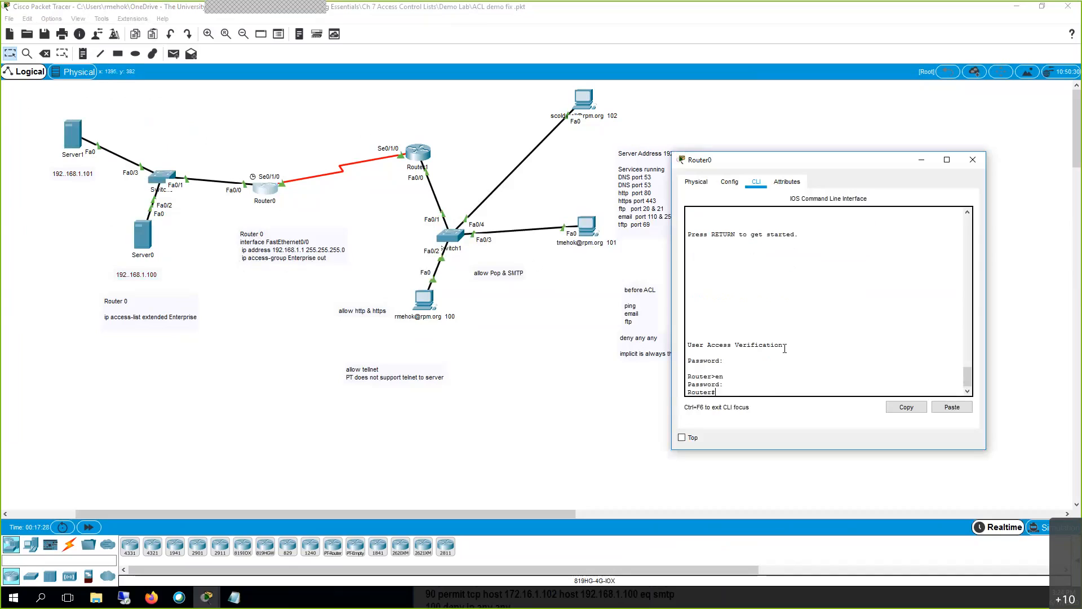
{"action": "type", "text": "sh acc"}
{"action": "key", "text": "Tab"}
{"action": "key", "text": "Return"}
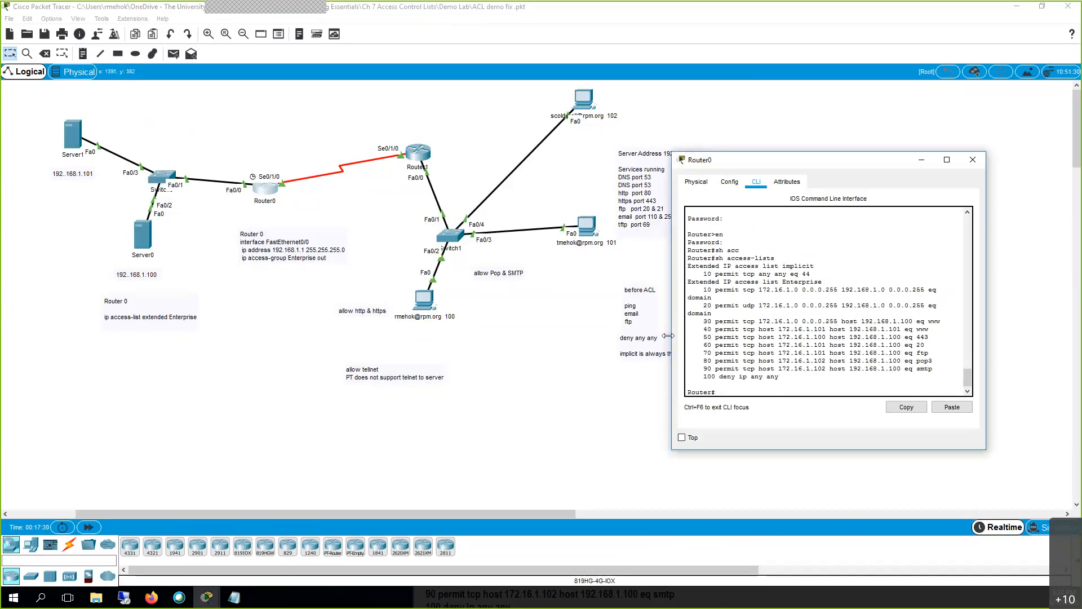
{"action": "left_click_drag", "start_coordinate": [671, 297], "coordinate": [431, 297]}
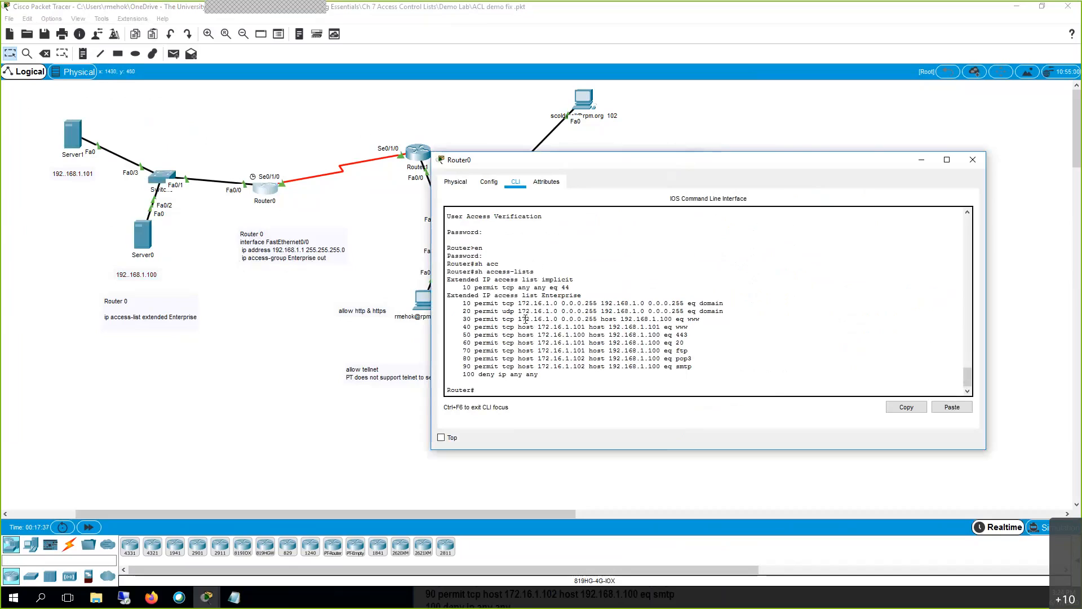
Apply access list Enterprise outbound on FastEthernet0/0 with 'ip access-group Enterprise out'.
{"action": "type", "text": "conf t"}
{"action": "key", "text": "Return"}
{"action": "type", "text": "int fas0"}
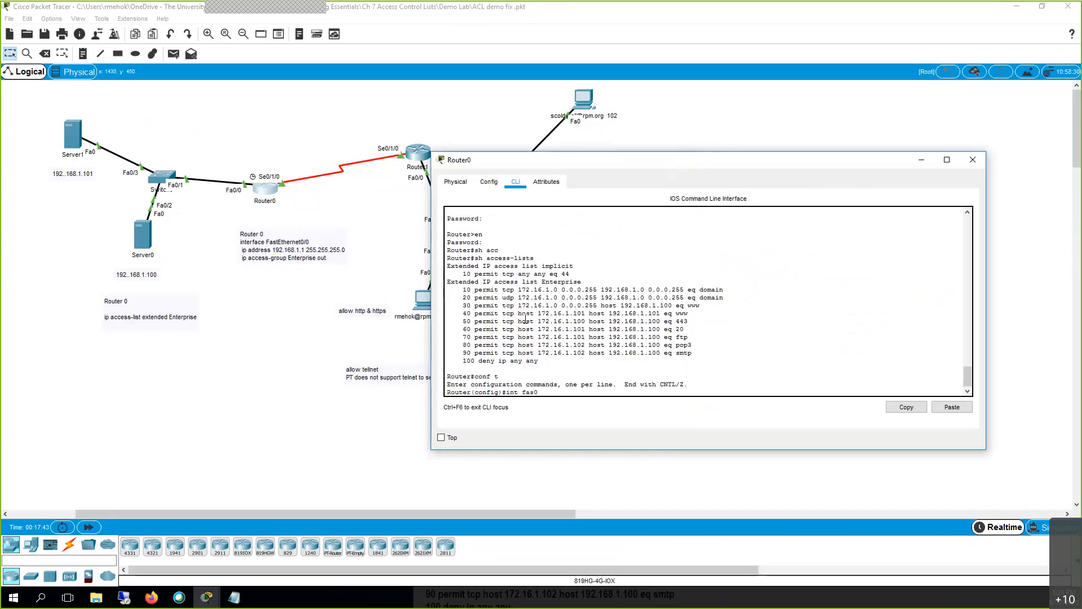
{"action": "type", "text": "/0"}
{"action": "key", "text": "Return"}
{"action": "type", "text": "ip ad"}
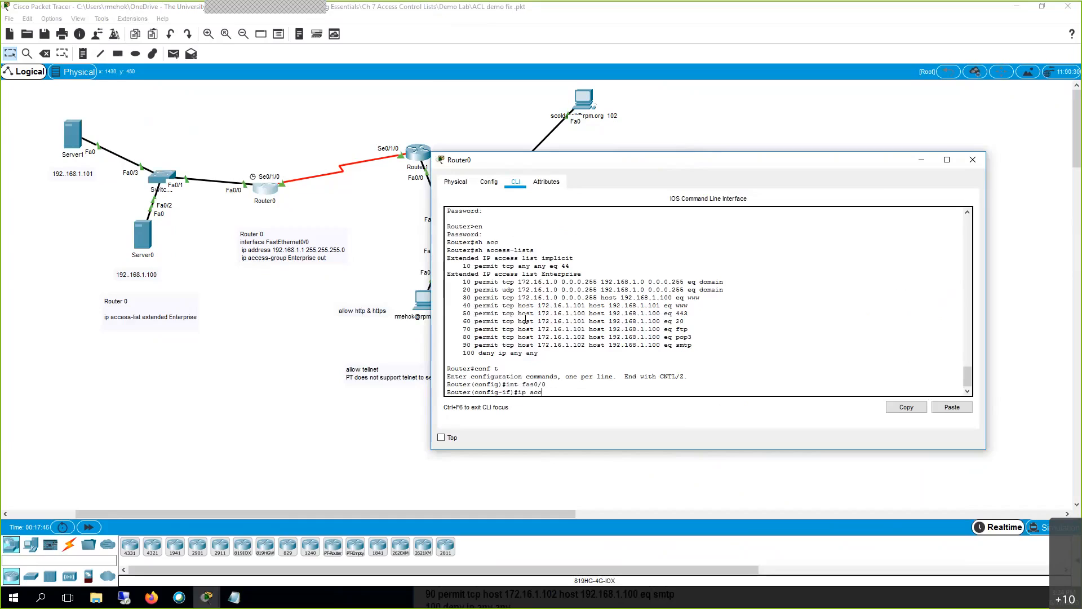
{"action": "type", "text": "c"}
{"action": "key", "text": "Tab"}
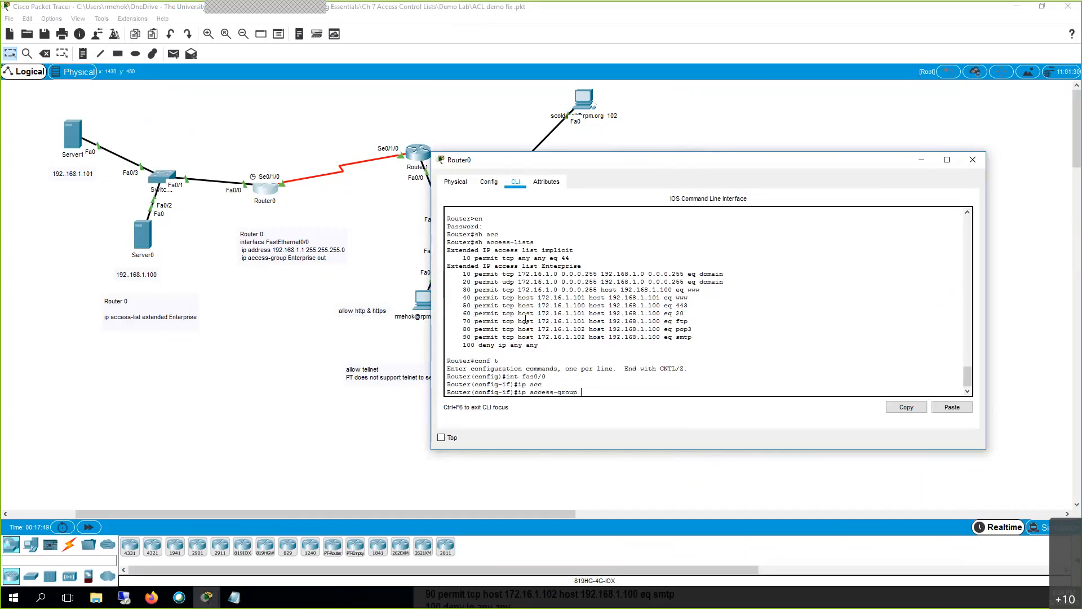
{"action": "type", "text": "Enterprise out"}
{"action": "key", "text": "Return"}
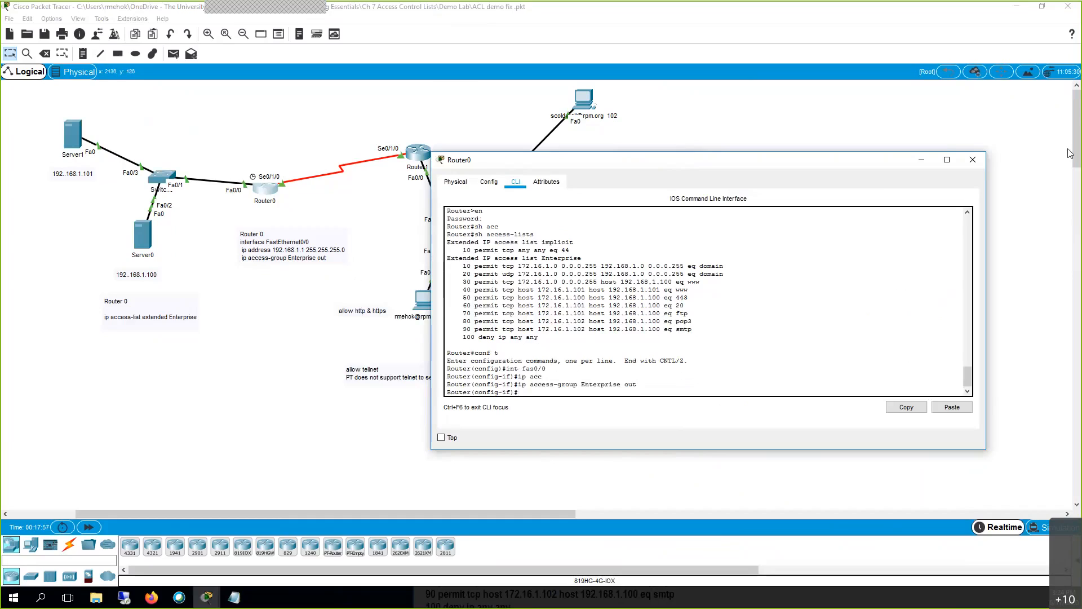
{"action": "left_click", "coordinate": [921, 165]}
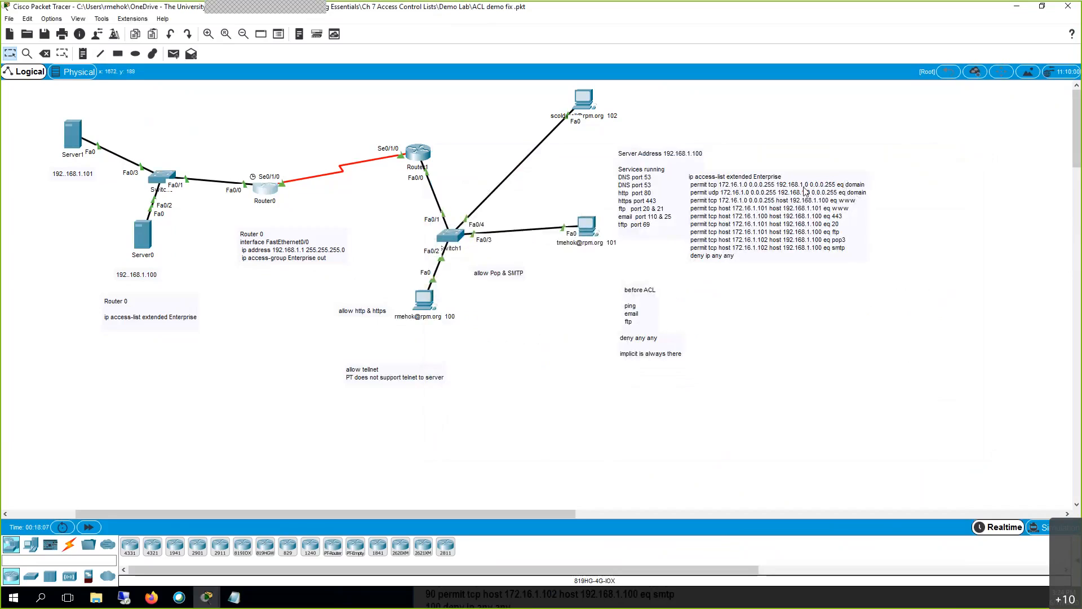
{"action": "left_click", "coordinate": [585, 104]}
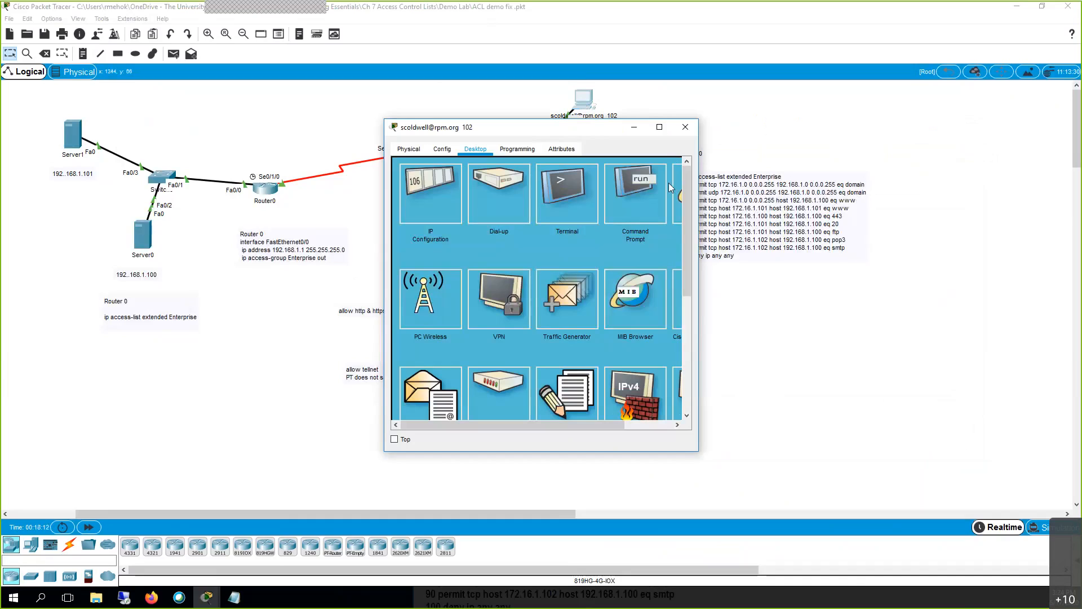
{"action": "left_click_drag", "start_coordinate": [586, 126], "coordinate": [671, 125]}
{"action": "left_click", "coordinate": [762, 192]}
{"action": "left_click", "coordinate": [649, 181]}
{"action": "type", "text": "rpmr.org"}
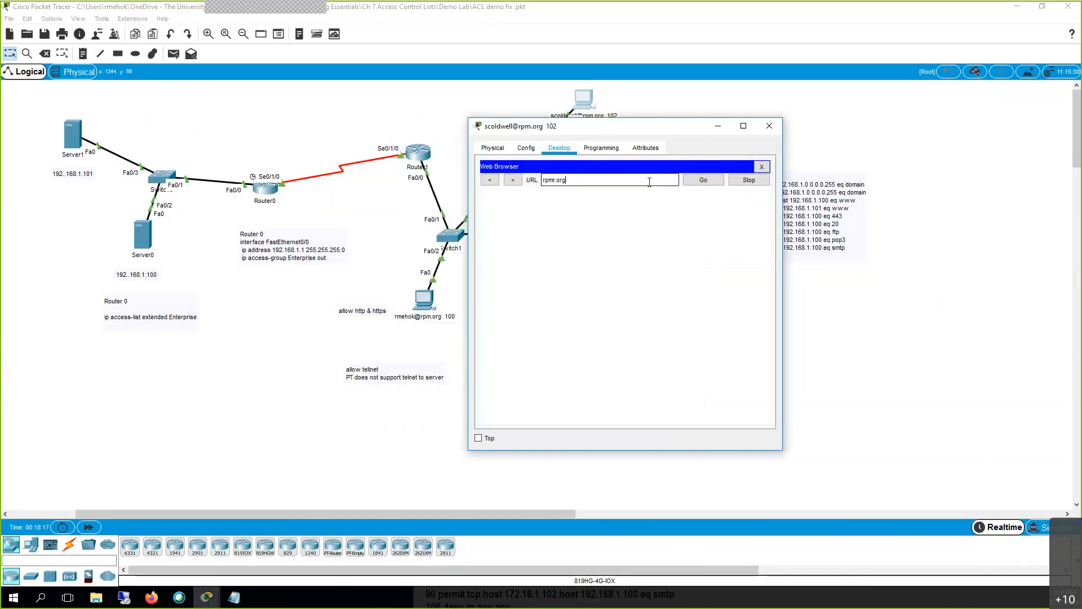
{"action": "key", "text": "Return"}
{"action": "left_click", "coordinate": [705, 181]}
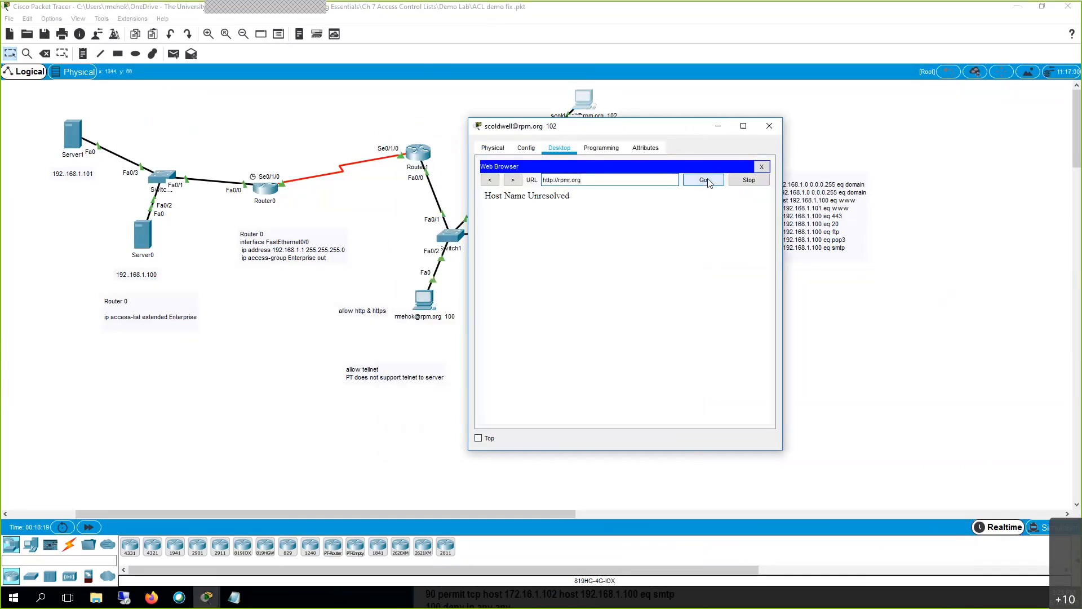
{"action": "left_click", "coordinate": [769, 126]}
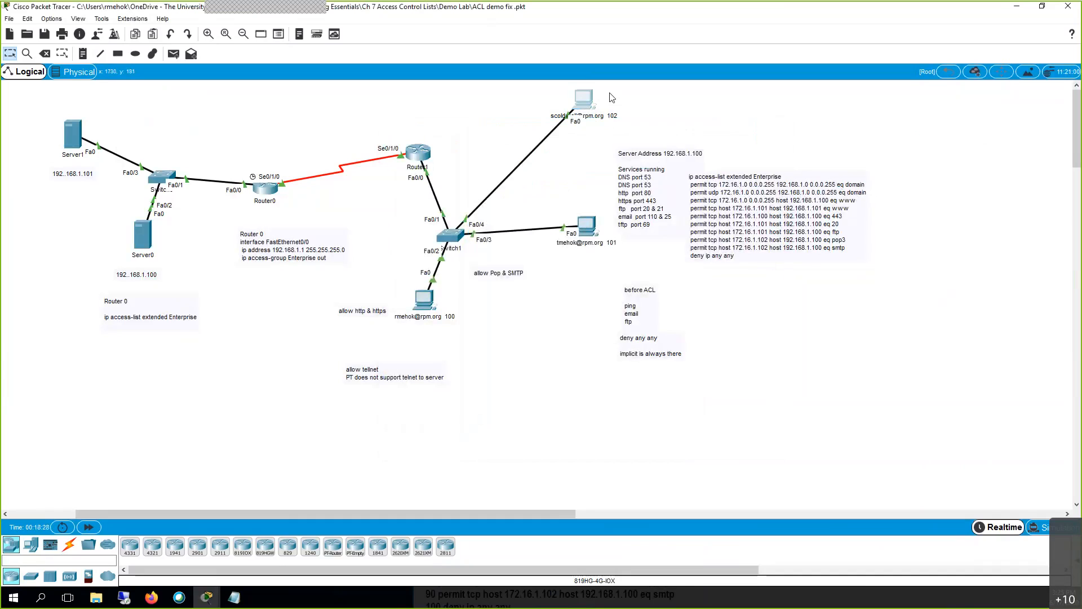
{"action": "left_click", "coordinate": [585, 109]}
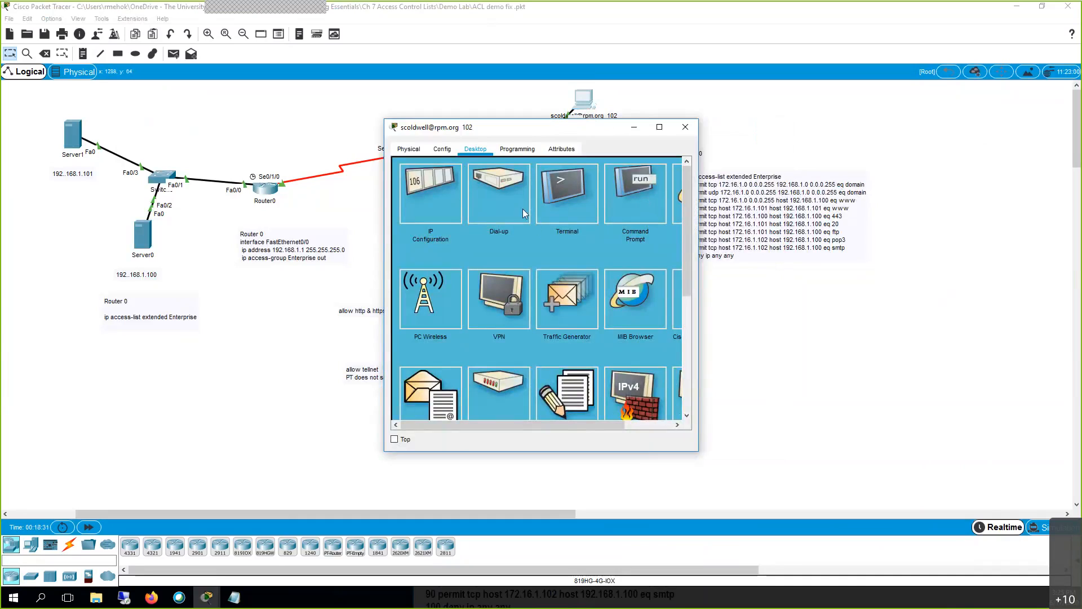
{"action": "left_click", "coordinate": [681, 195]}
{"action": "left_click", "coordinate": [578, 182]}
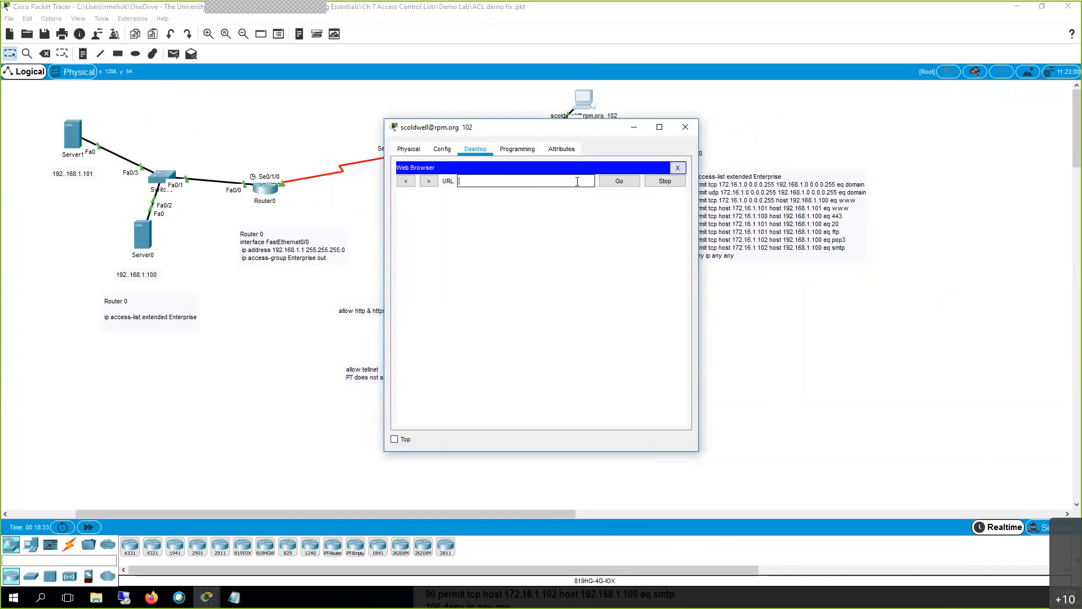
{"action": "type", "text": "rpm.org"}
{"action": "key", "text": "Return"}
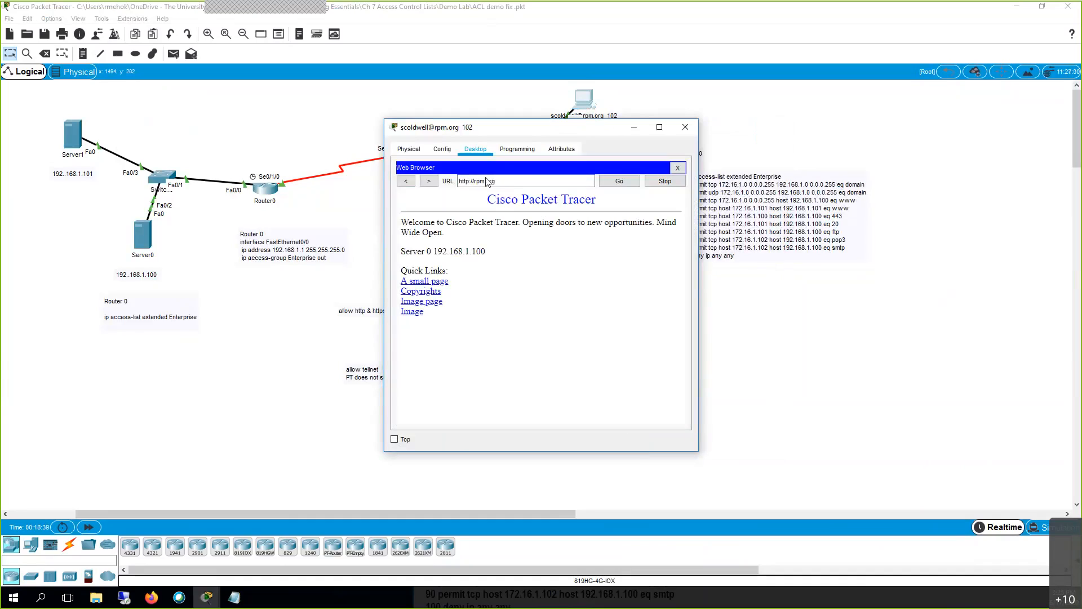
{"action": "double_click", "coordinate": [498, 194]}
{"action": "triple_click", "coordinate": [501, 180]}
{"action": "key", "text": "ctrl+c"}
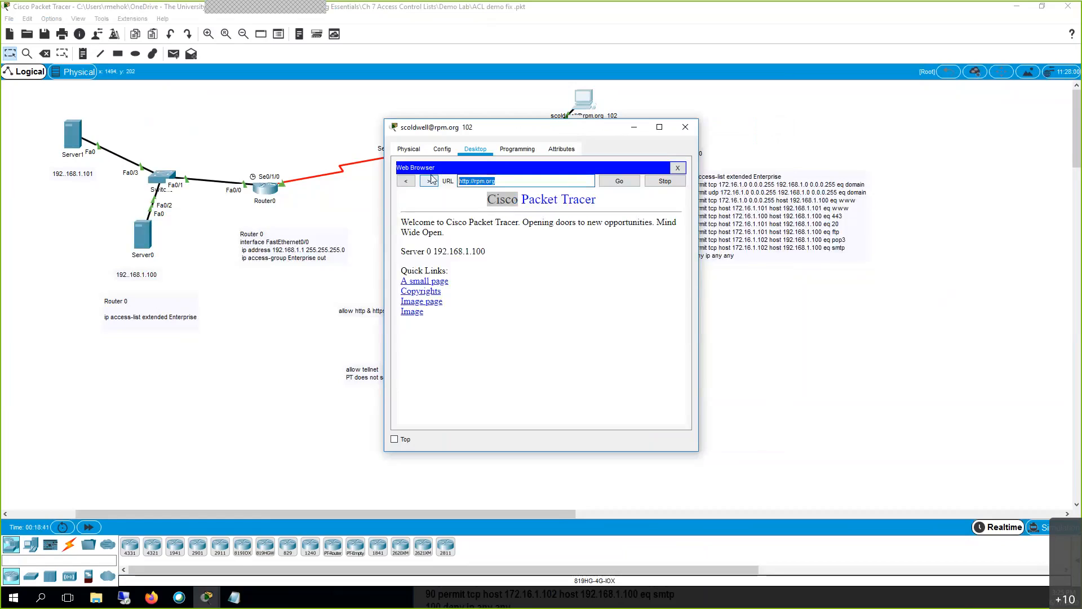
{"action": "left_click", "coordinate": [684, 127]}
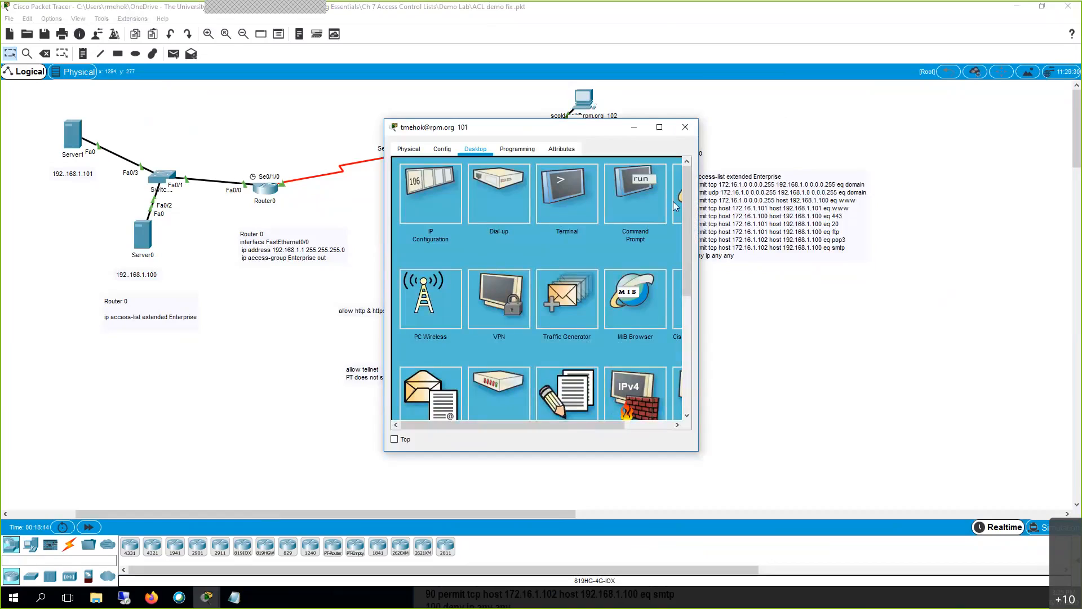
{"action": "left_click", "coordinate": [676, 205]}
{"action": "key", "text": "ctrl+v"}
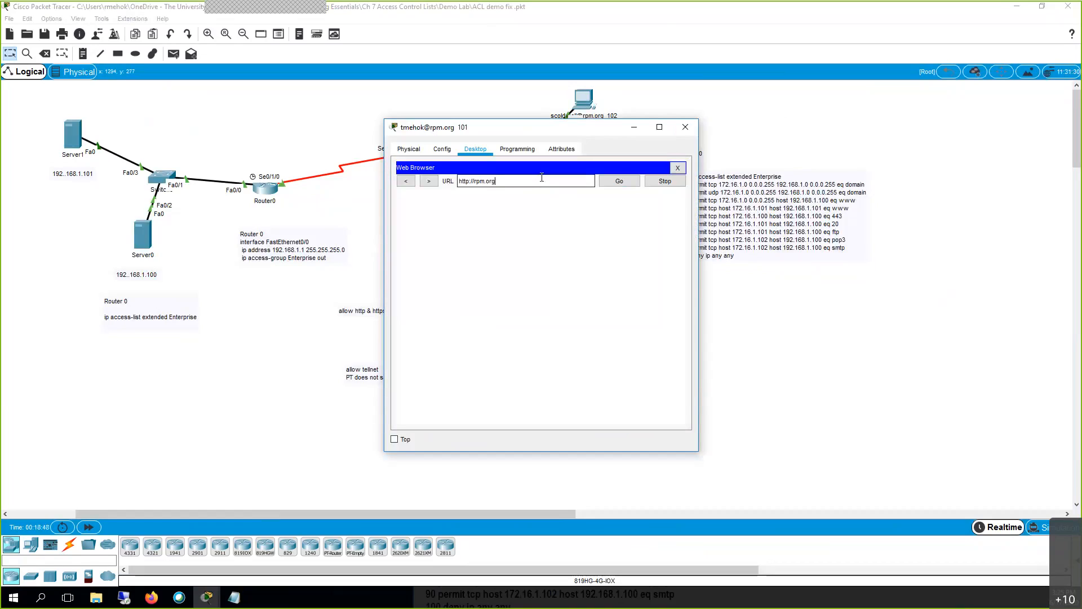
{"action": "key", "text": "Return"}
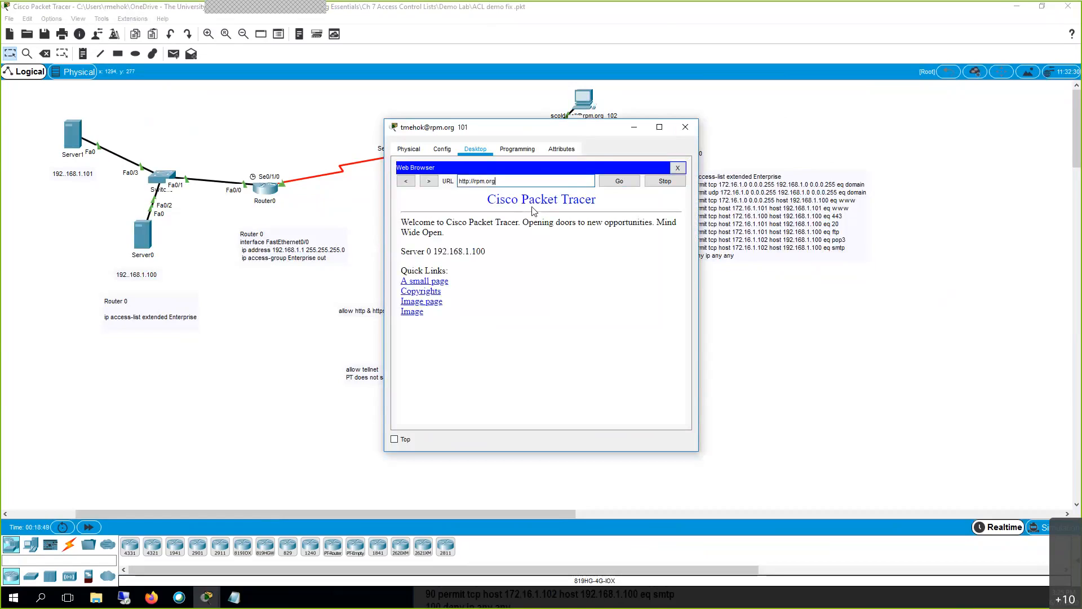
{"action": "left_click", "coordinate": [687, 128]}
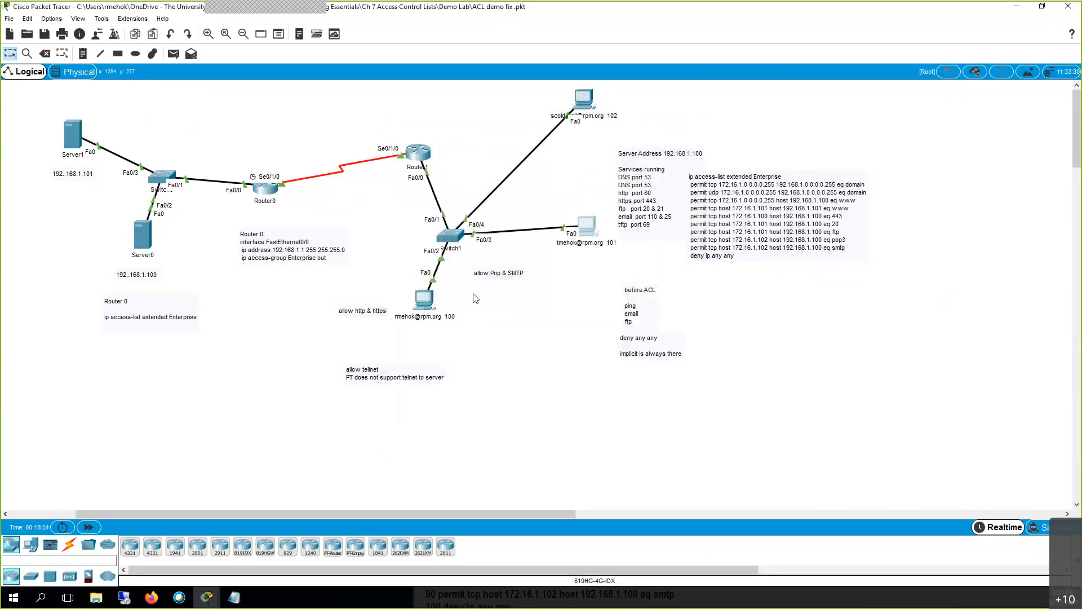
{"action": "left_click", "coordinate": [424, 300]}
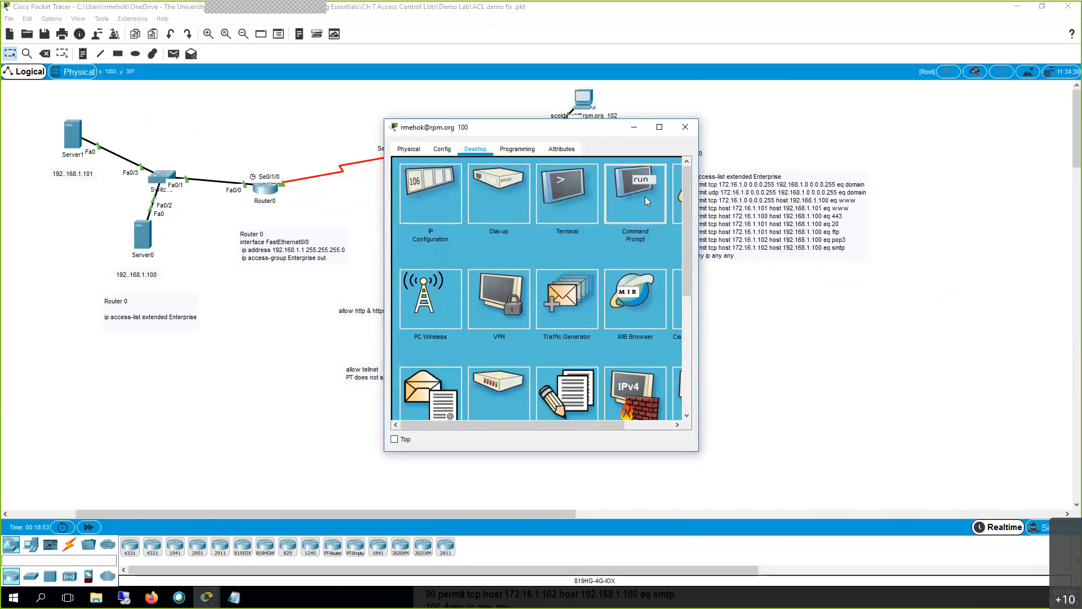
{"action": "left_click", "coordinate": [645, 196]}
{"action": "left_click", "coordinate": [678, 169]}
{"action": "left_click", "coordinate": [562, 217]}
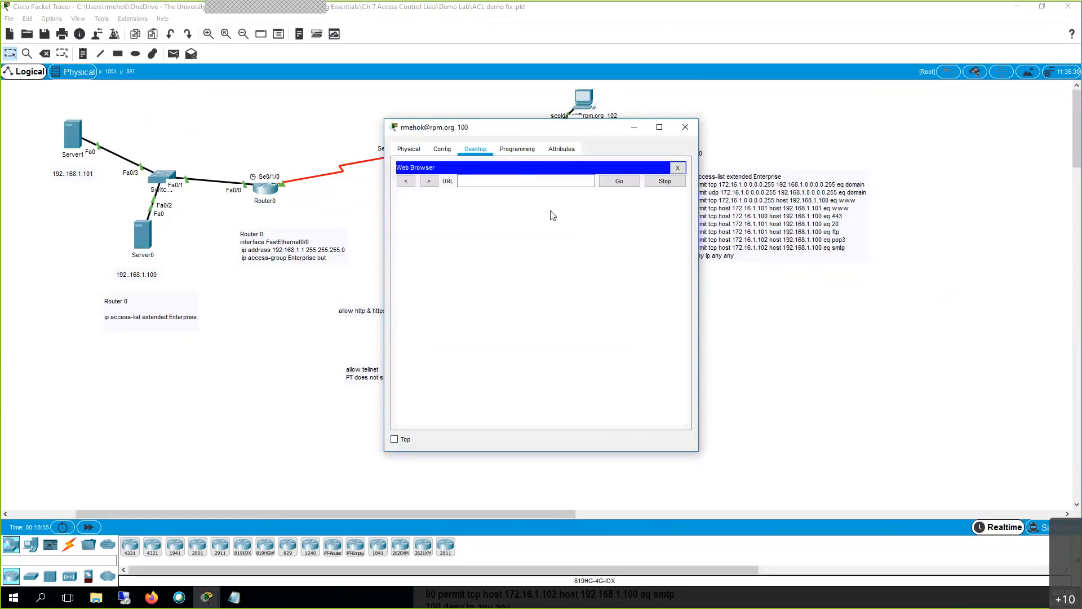
{"action": "key", "text": "ctrl+v"}
{"action": "key", "text": "Return"}
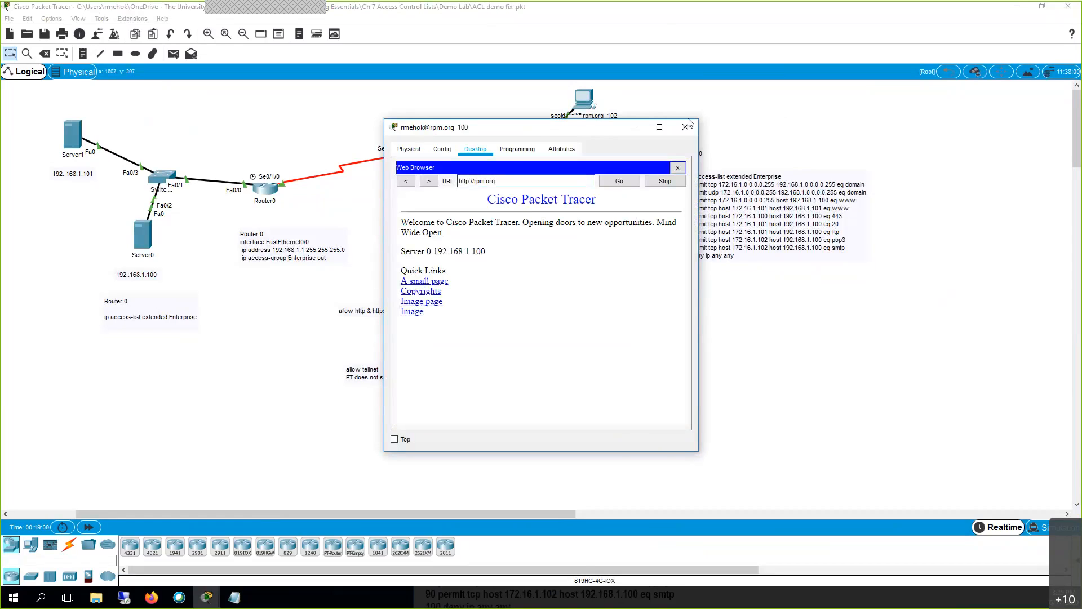
{"action": "left_click", "coordinate": [686, 127]}
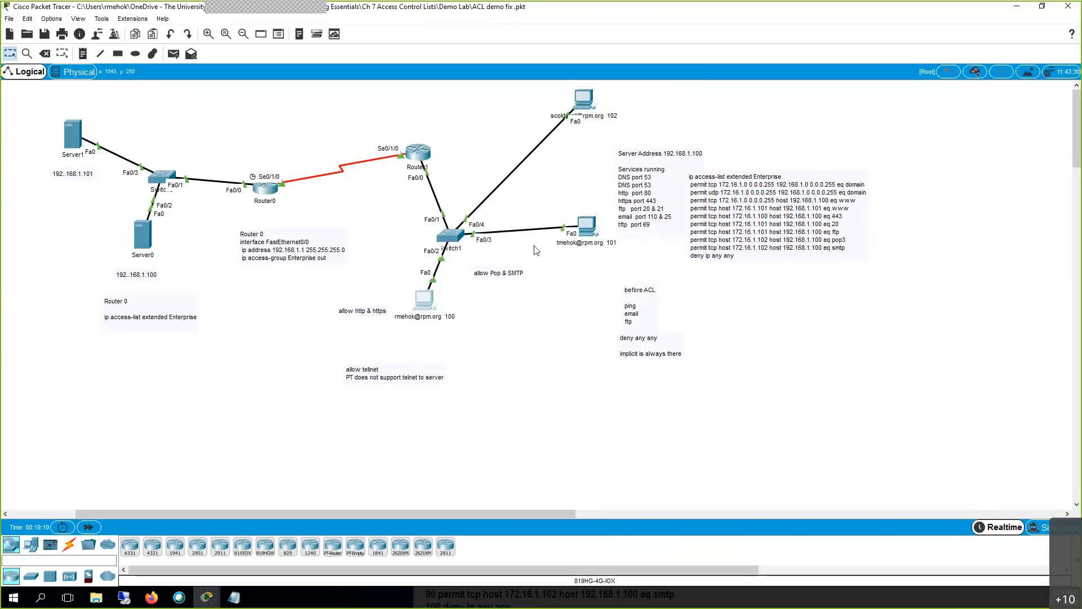
{"action": "left_click", "coordinate": [429, 307]}
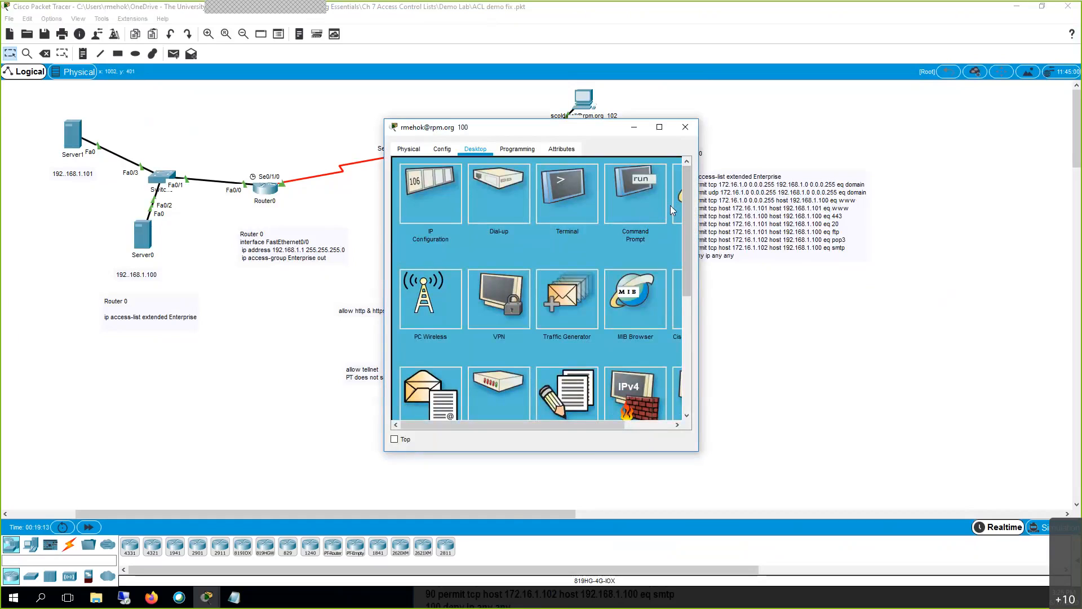
{"action": "left_click", "coordinate": [676, 205]}
{"action": "left_click", "coordinate": [582, 179]}
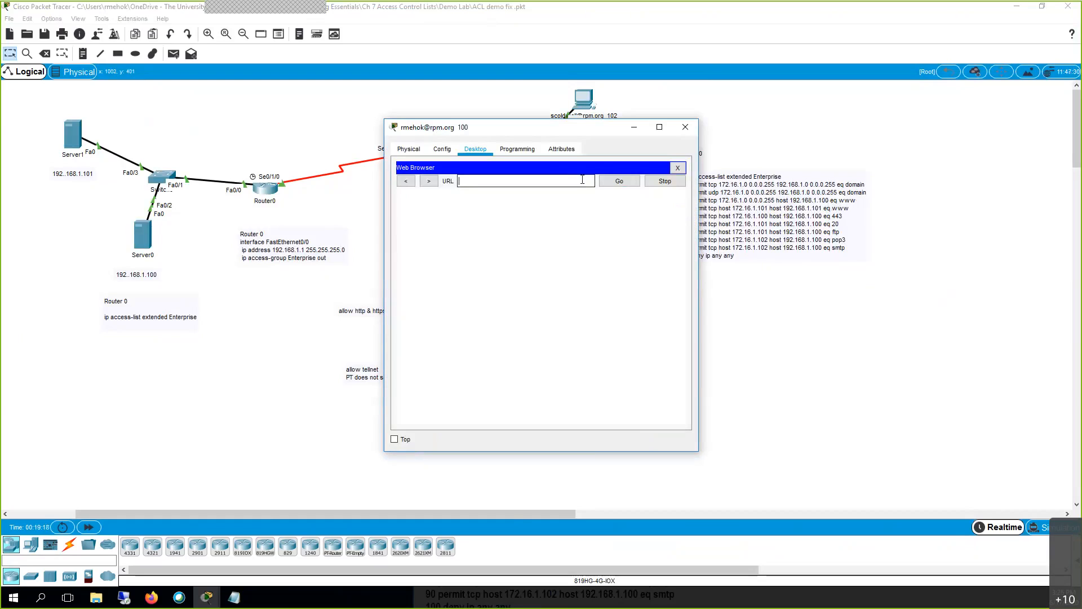
{"action": "type", "text": "rpm.org"}
{"action": "key", "text": "Return"}
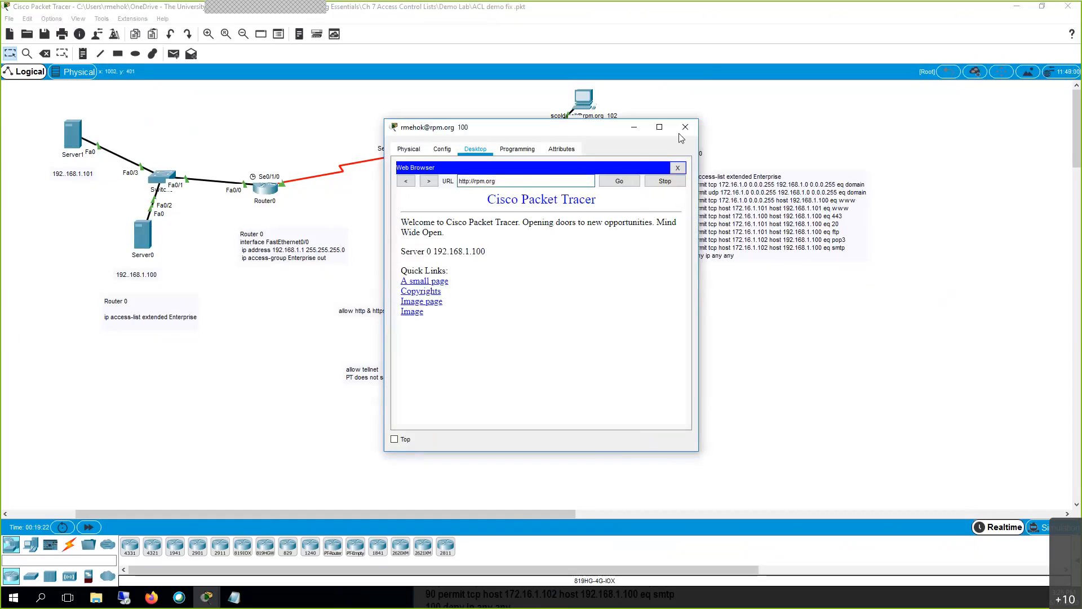
{"action": "left_click", "coordinate": [685, 128]}
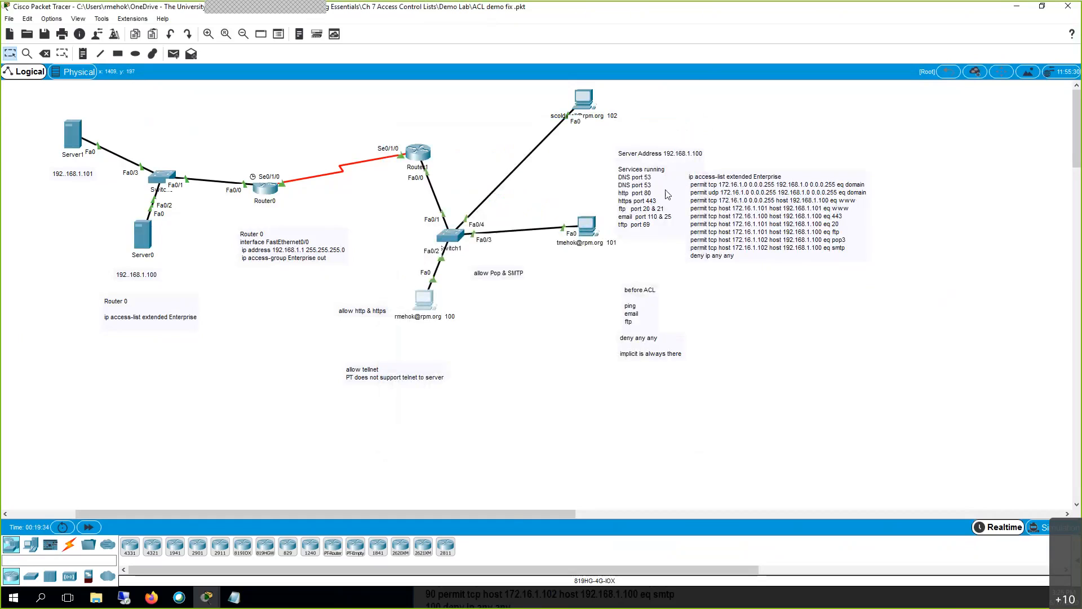
{"action": "double_click", "coordinate": [691, 198]}
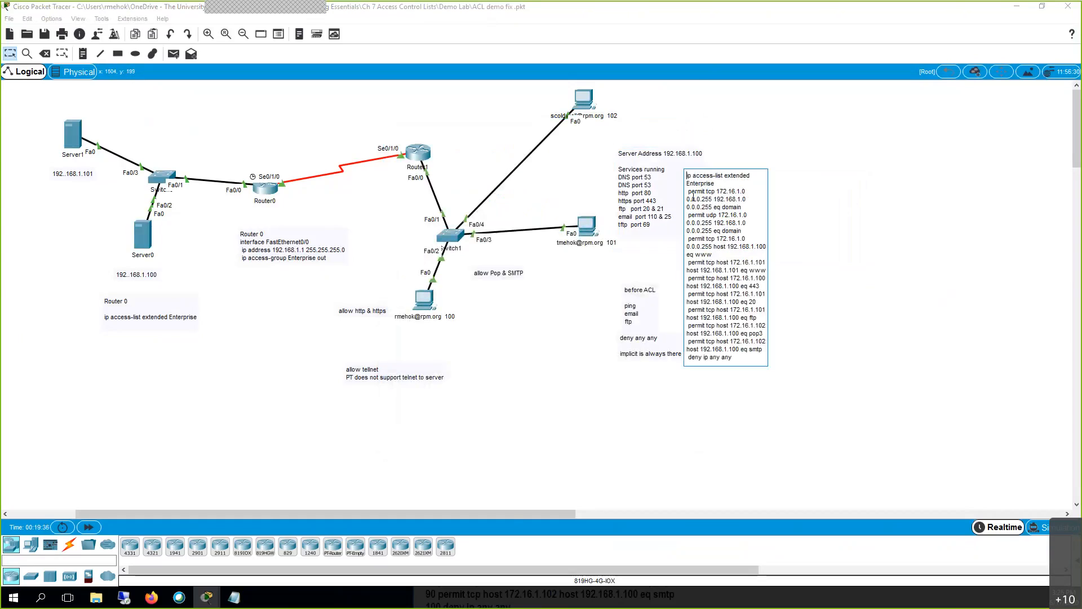
{"action": "left_click", "coordinate": [693, 198]}
{"action": "left_click", "coordinate": [929, 442]}
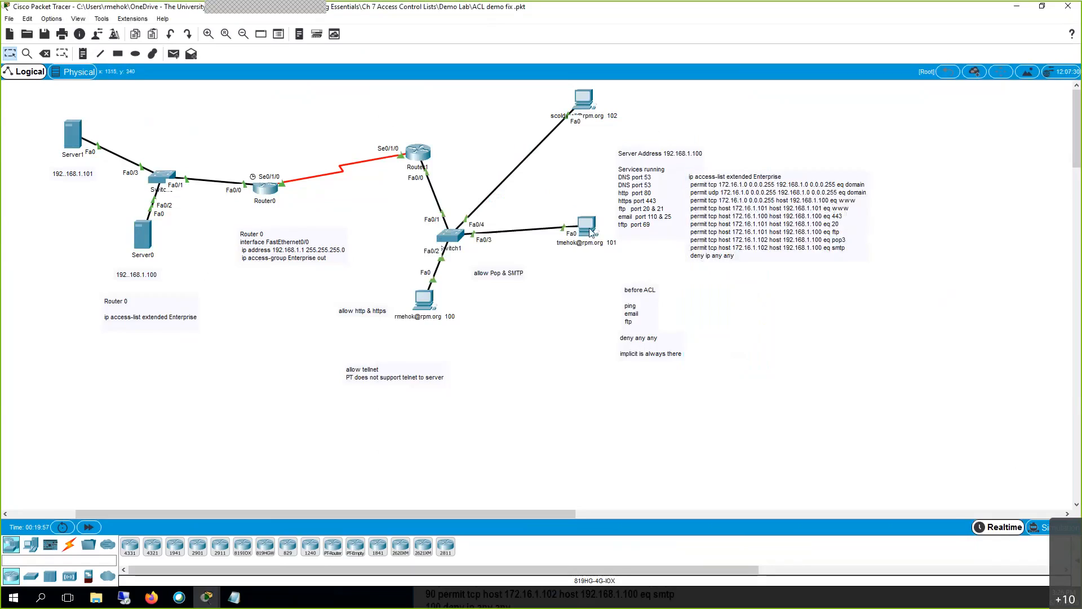
{"action": "left_click", "coordinate": [582, 101]}
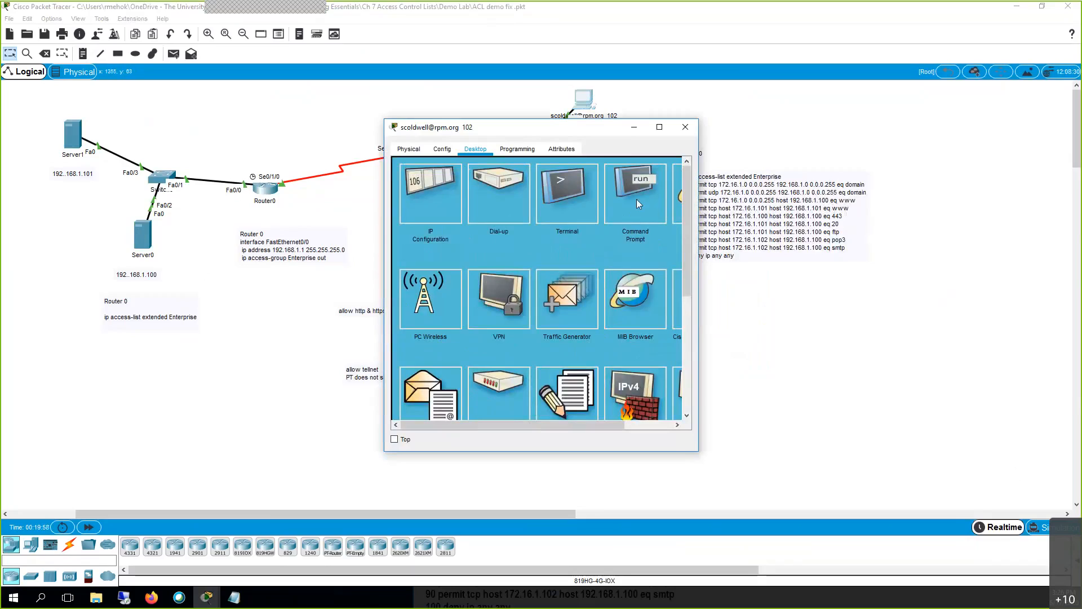
{"action": "left_click", "coordinate": [677, 197]}
{"action": "type", "text": "192.168.1.1"}
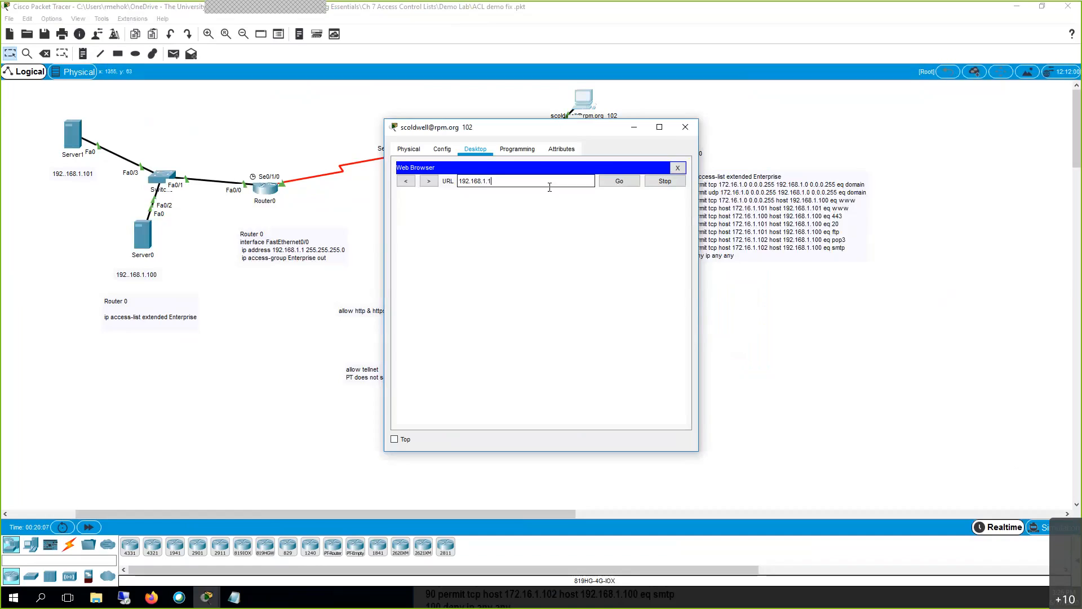
{"action": "type", "text": "01"}
{"action": "key", "text": "Return"}
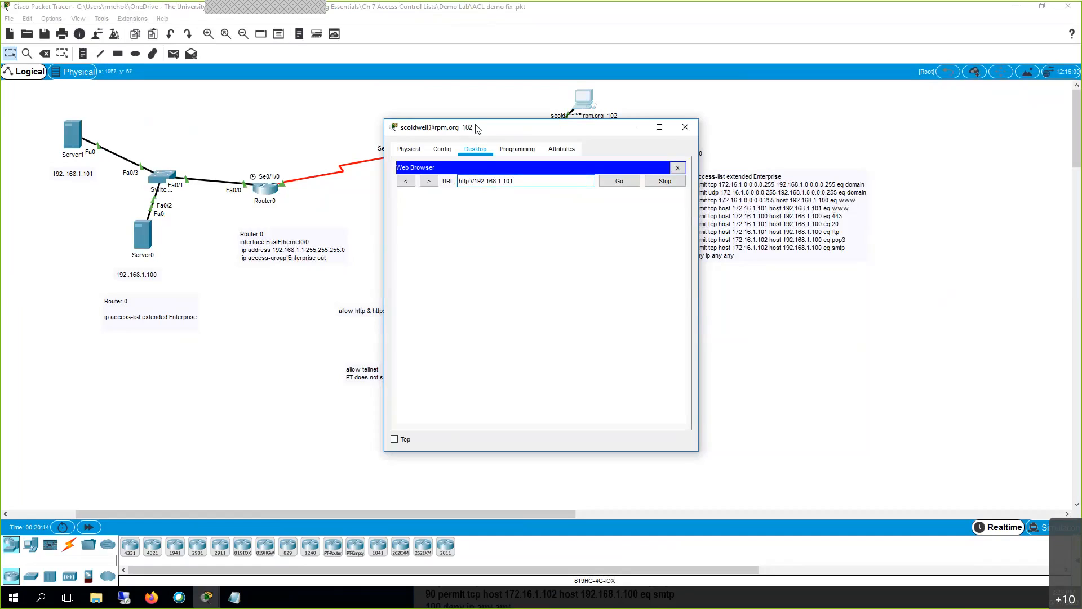
{"action": "left_click_drag", "start_coordinate": [506, 130], "coordinate": [481, 142]}
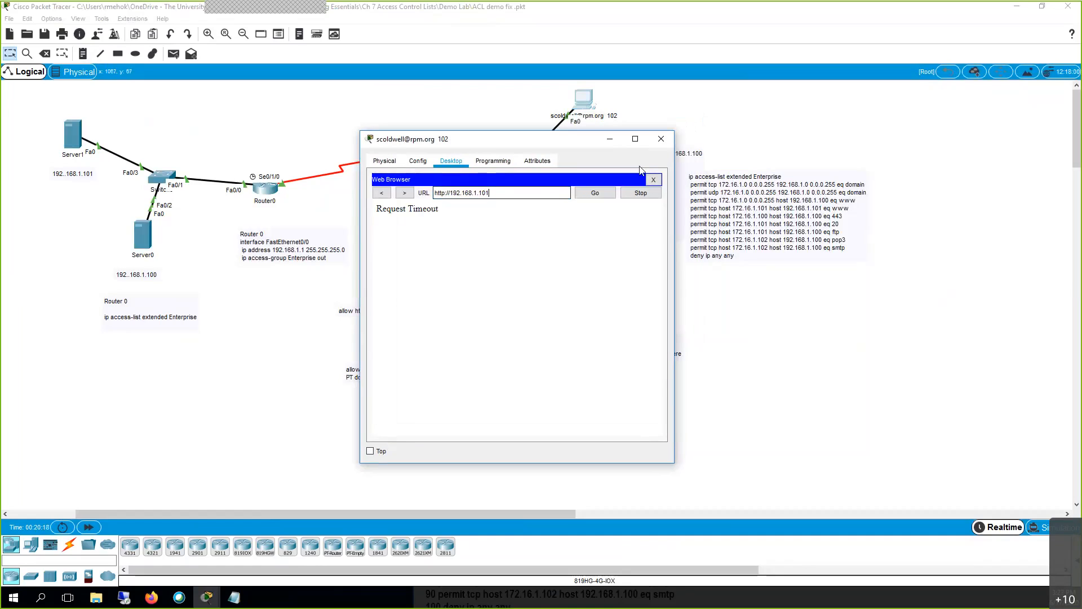
{"action": "key", "text": "ctrl+a"}
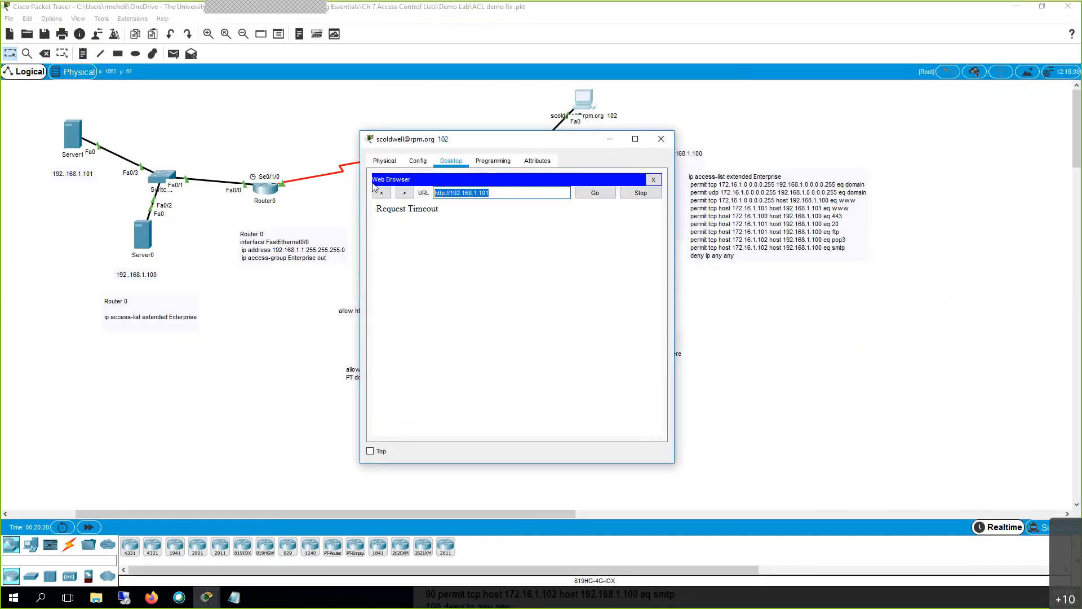
{"action": "left_click", "coordinate": [661, 138]}
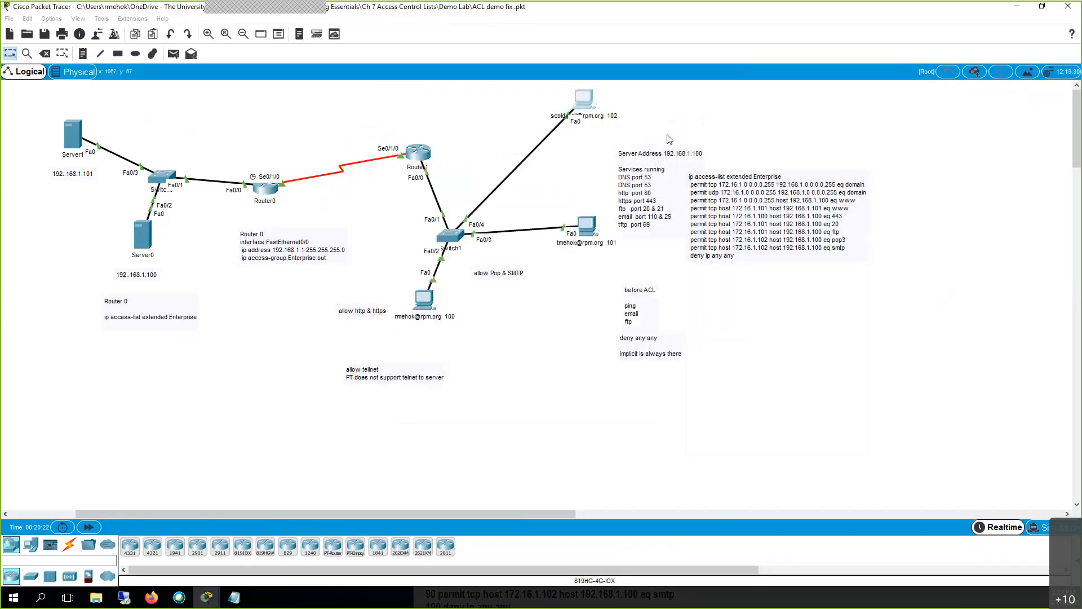
{"action": "left_click", "coordinate": [583, 97]}
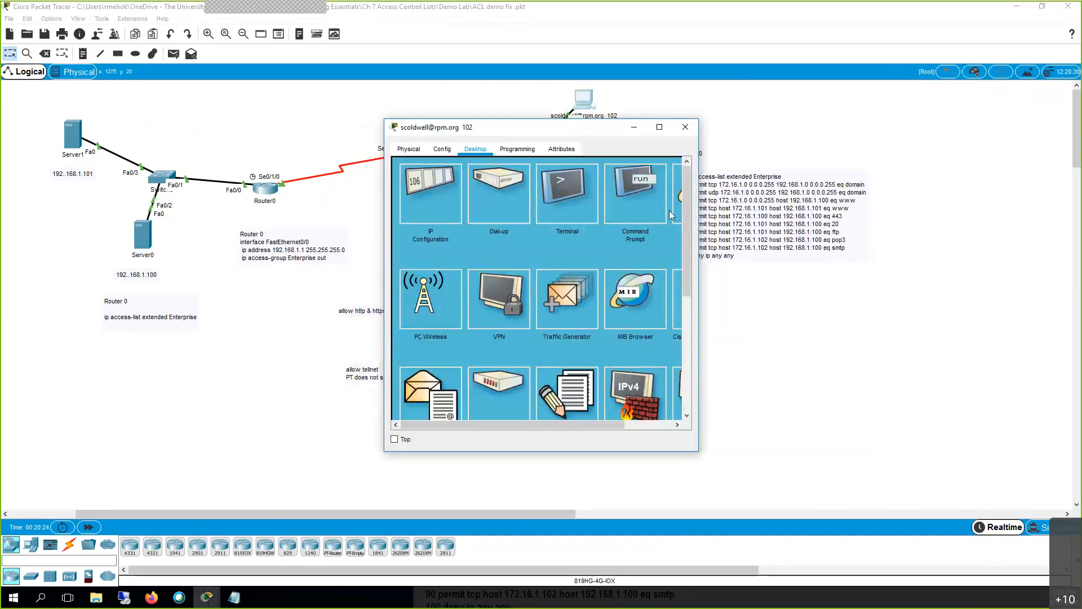
{"action": "left_click", "coordinate": [546, 172]}
{"action": "type", "text": "http://192.168.1.101"}
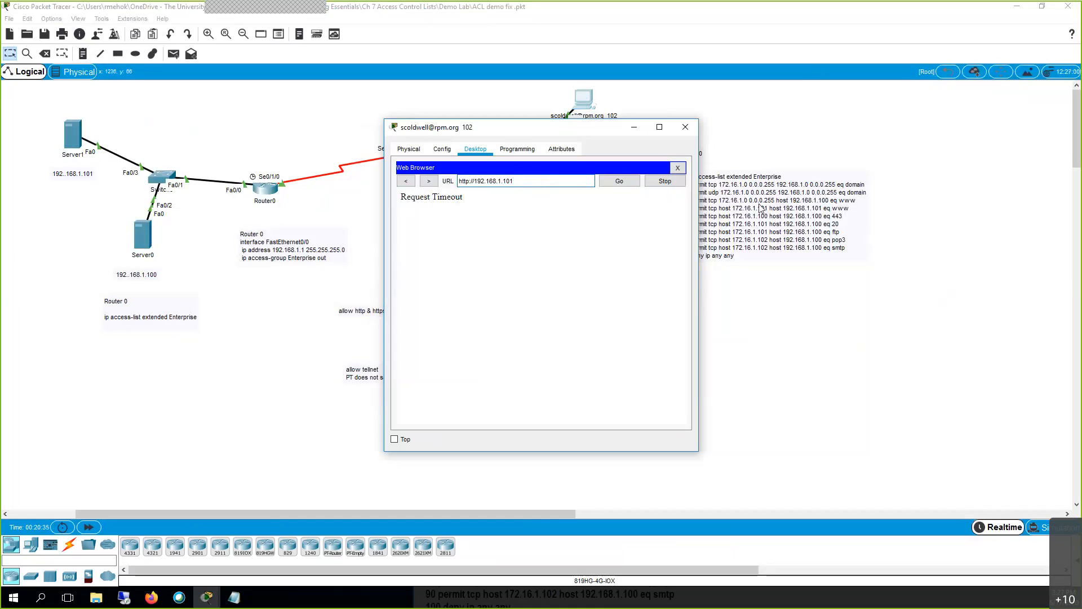
{"action": "left_click", "coordinate": [634, 127]}
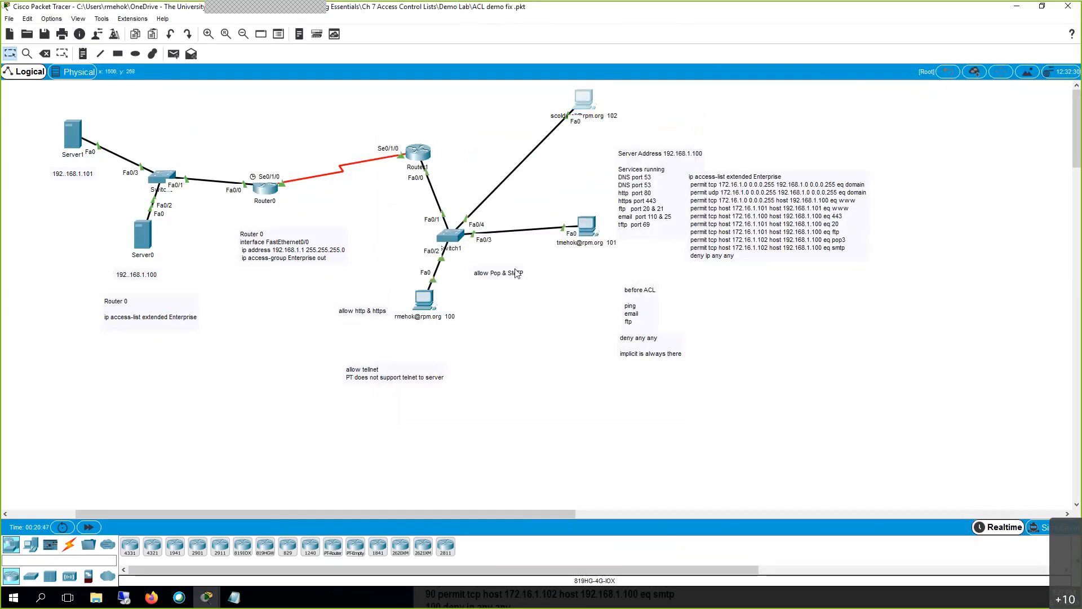
{"action": "left_click", "coordinate": [430, 308]}
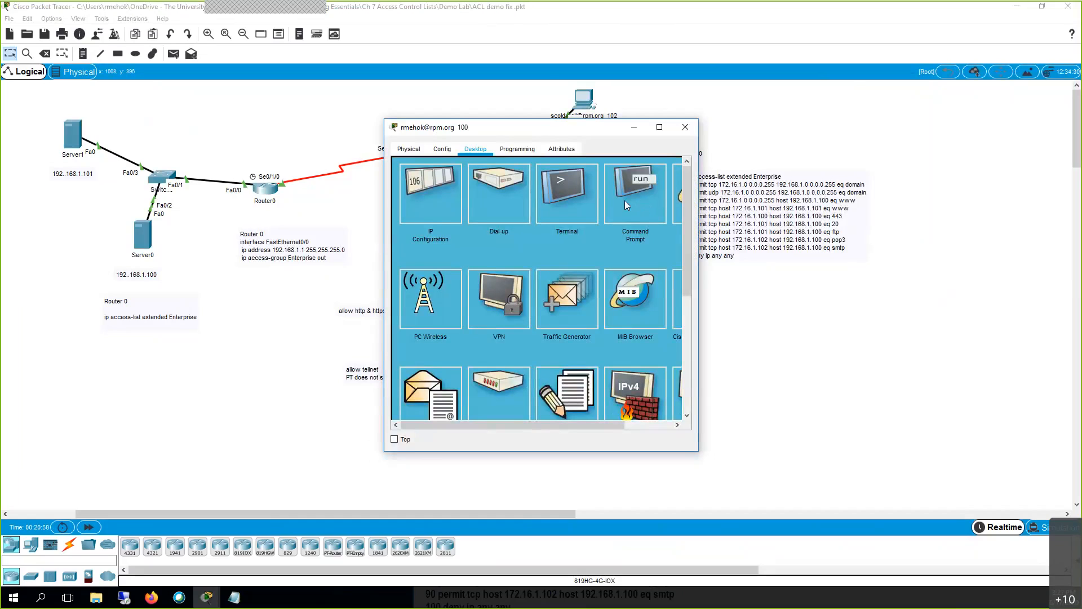
{"action": "left_click", "coordinate": [678, 218]}
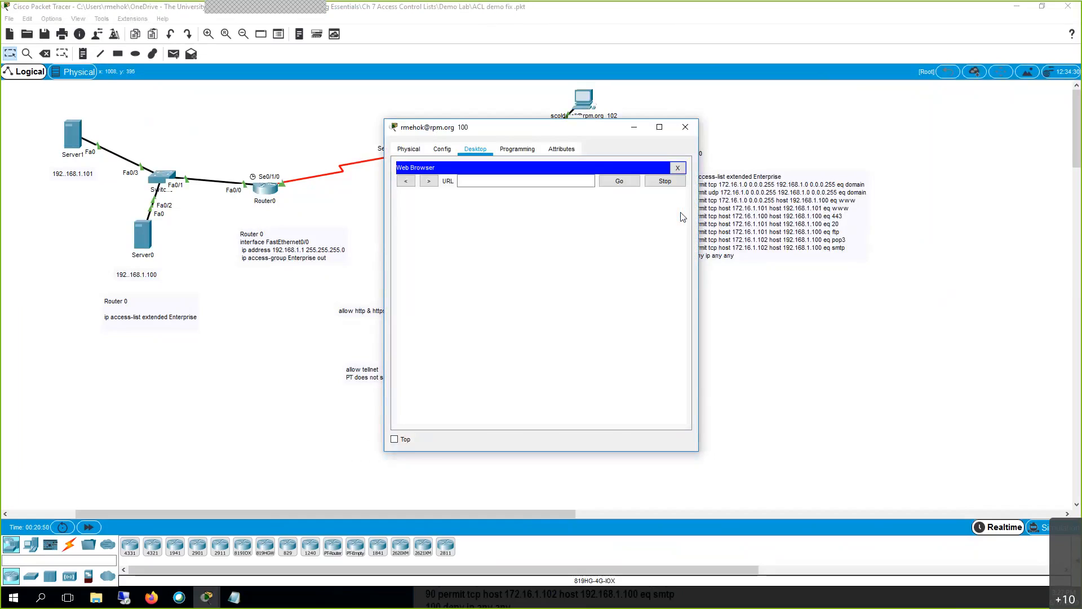
{"action": "left_click", "coordinate": [583, 178]}
{"action": "type", "text": "rpm.org"}
{"action": "key", "text": "Return"}
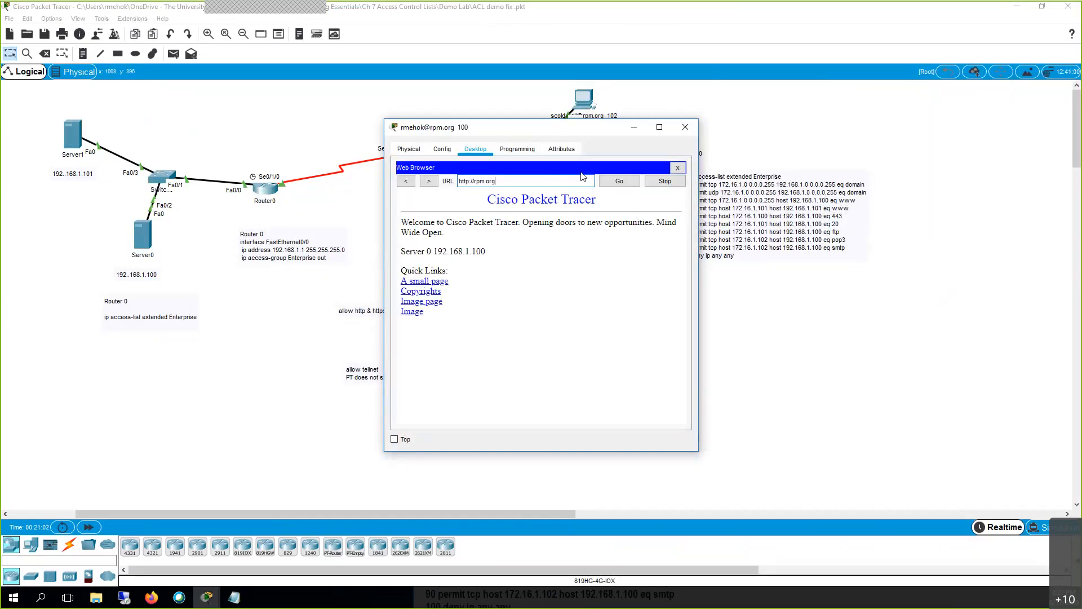
{"action": "left_click", "coordinate": [686, 127]}
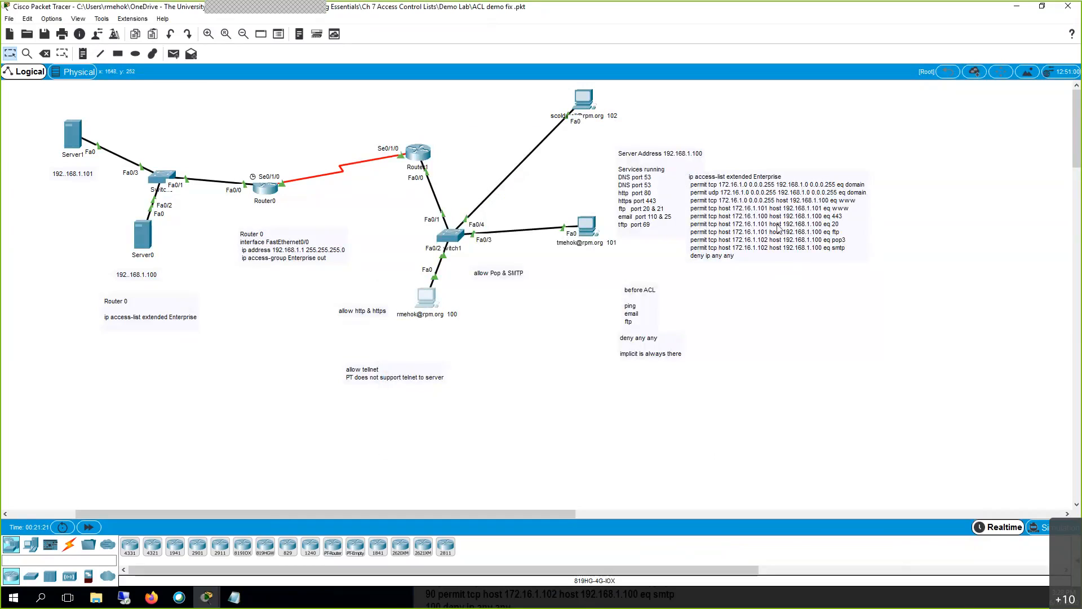
{"action": "left_click", "coordinate": [586, 226]}
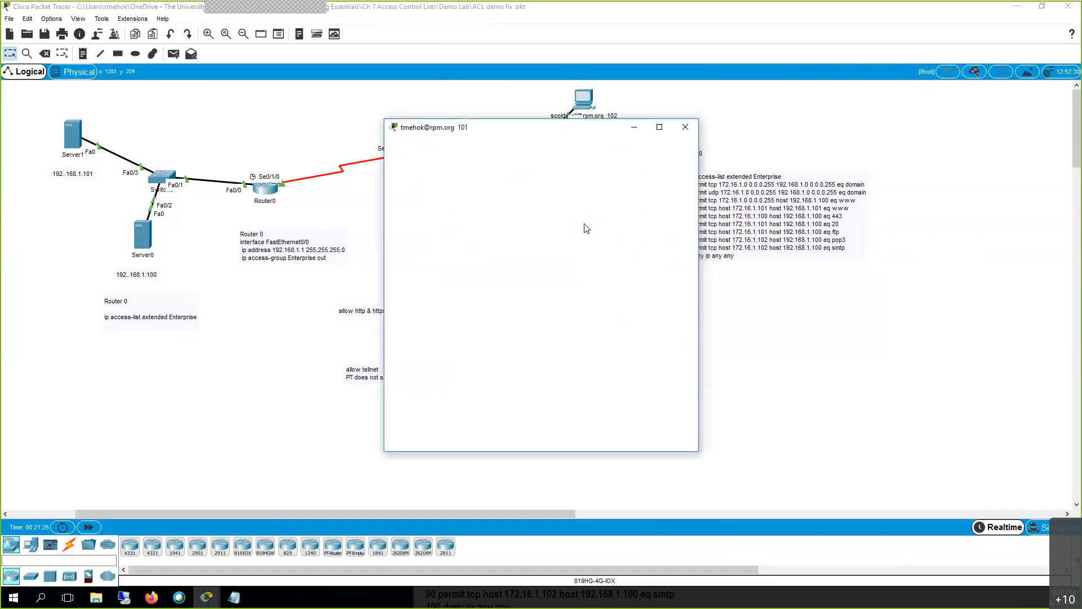
{"action": "left_click", "coordinate": [643, 194]}
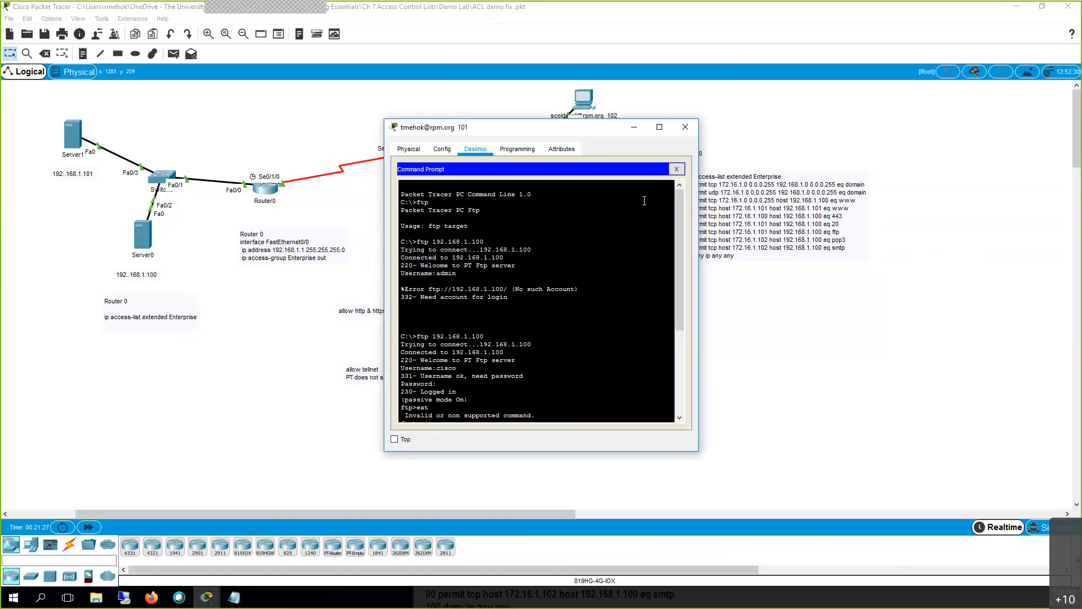
{"action": "key", "text": "Return"}
{"action": "key", "text": "Up"}
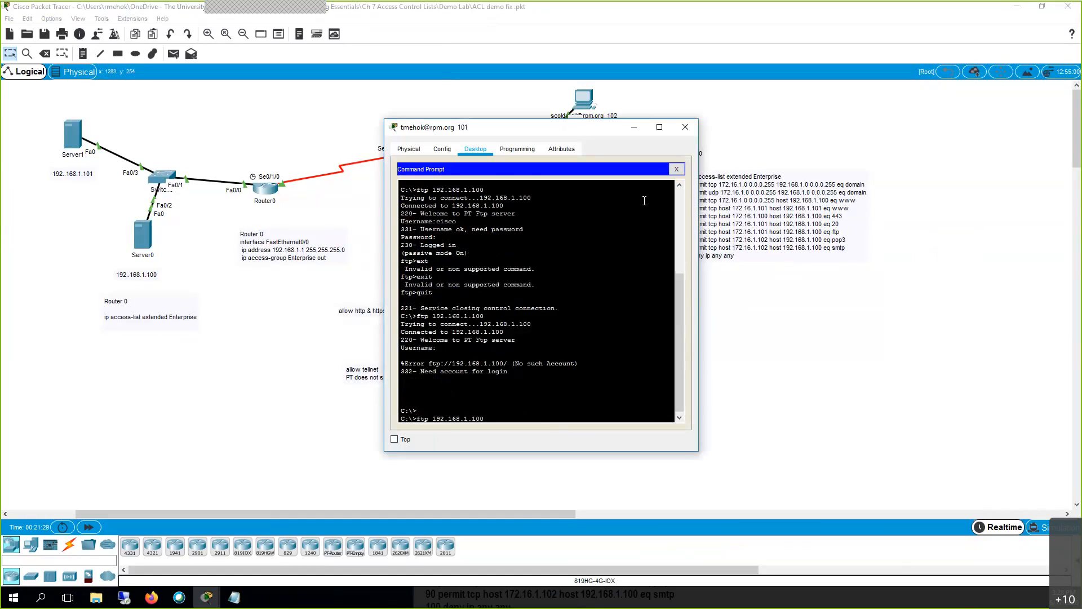
{"action": "key", "text": "Return"}
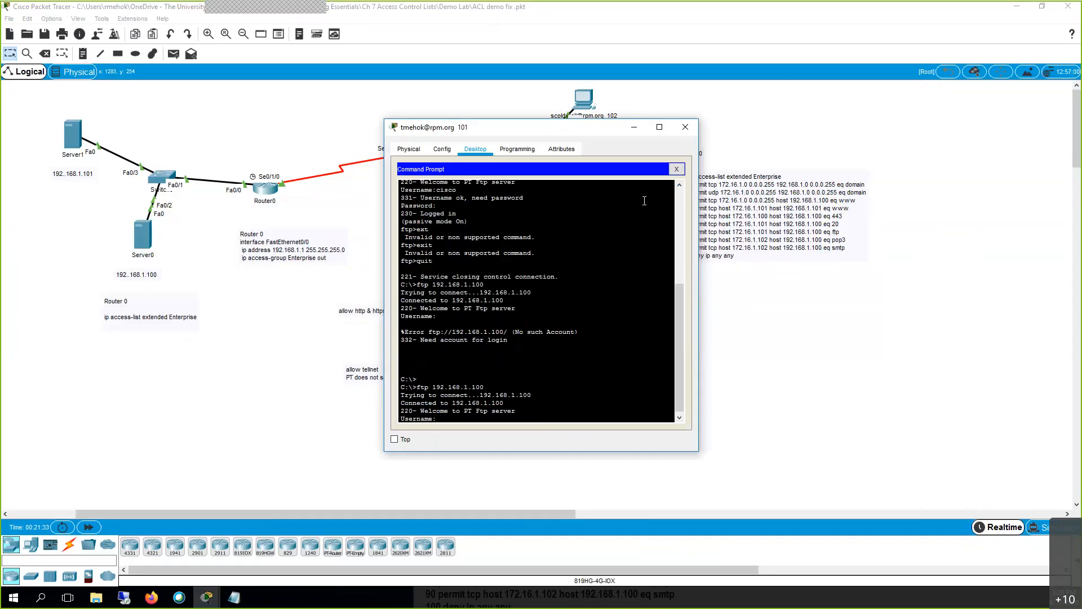
{"action": "left_click", "coordinate": [635, 128]}
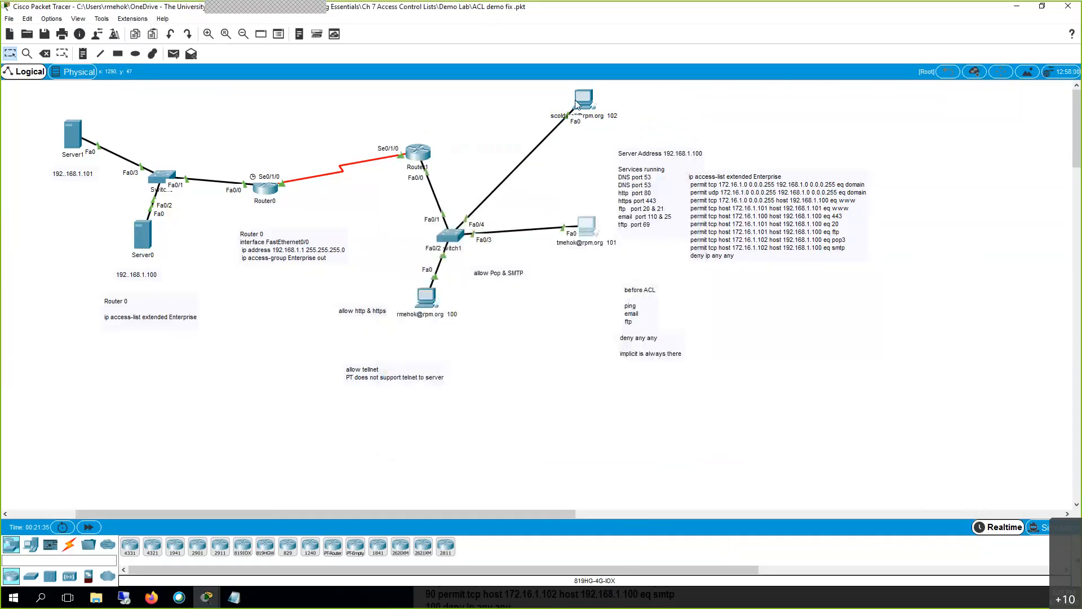
{"action": "left_click", "coordinate": [587, 99]}
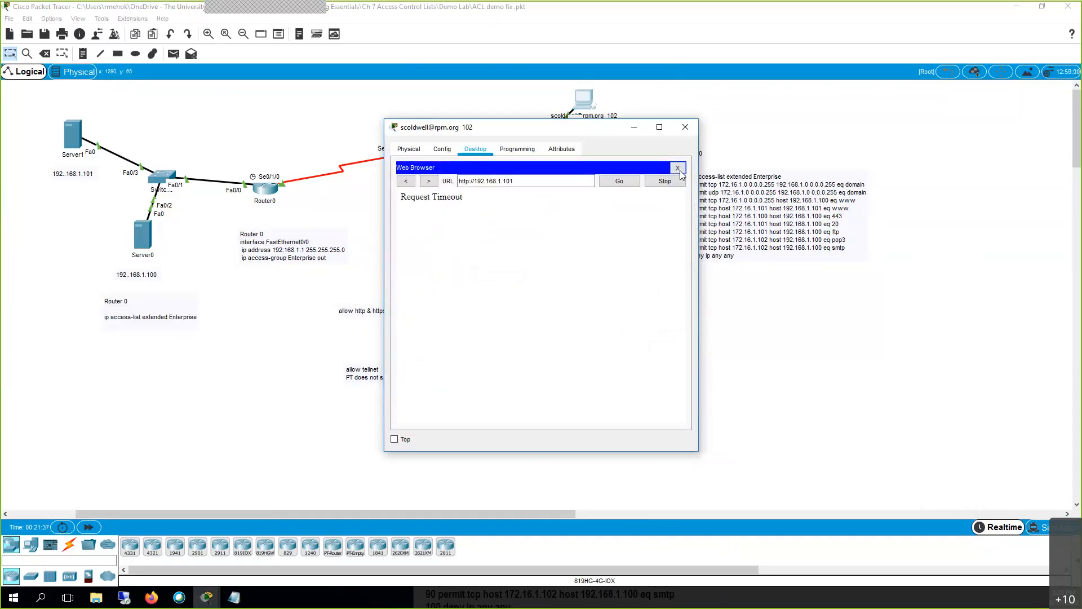
{"action": "left_click", "coordinate": [678, 168]}
{"action": "left_click", "coordinate": [621, 209]}
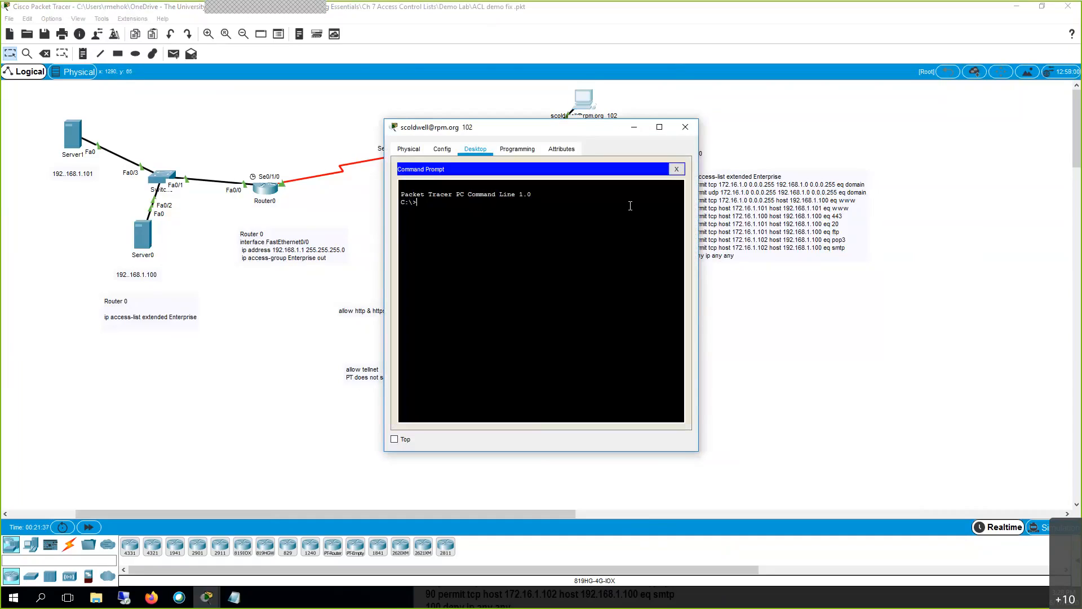
{"action": "type", "text": "ftp 192.165"}
{"action": "type", "text": ".1.1"}
{"action": "type", "text": "00"}
{"action": "key", "text": "Return"}
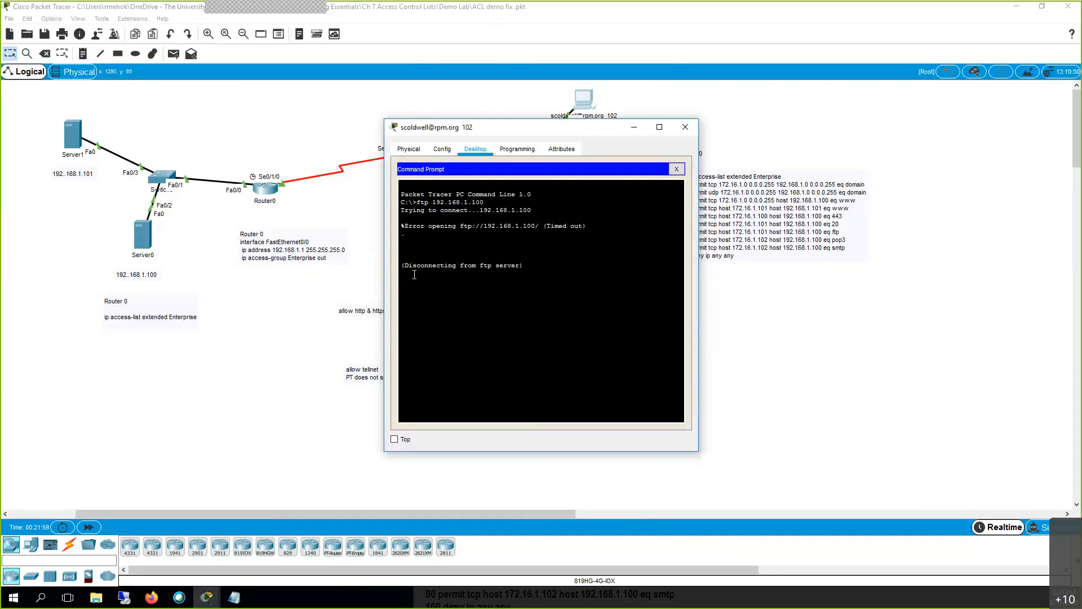
{"action": "left_click", "coordinate": [633, 130]}
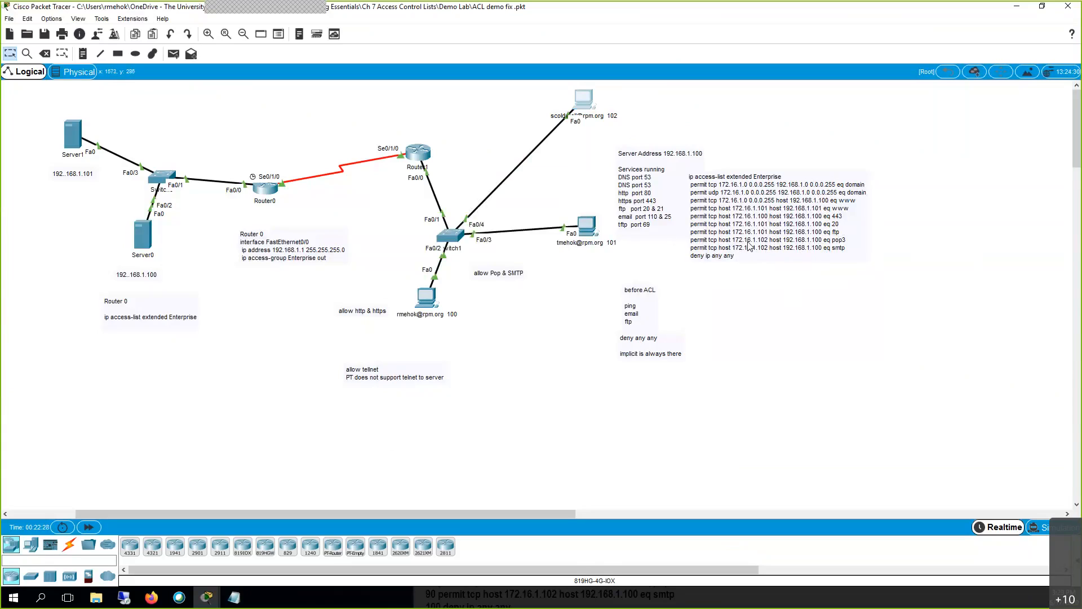
Close PC 102's command prompt and bring up its email client.
{"action": "left_click", "coordinate": [579, 106]}
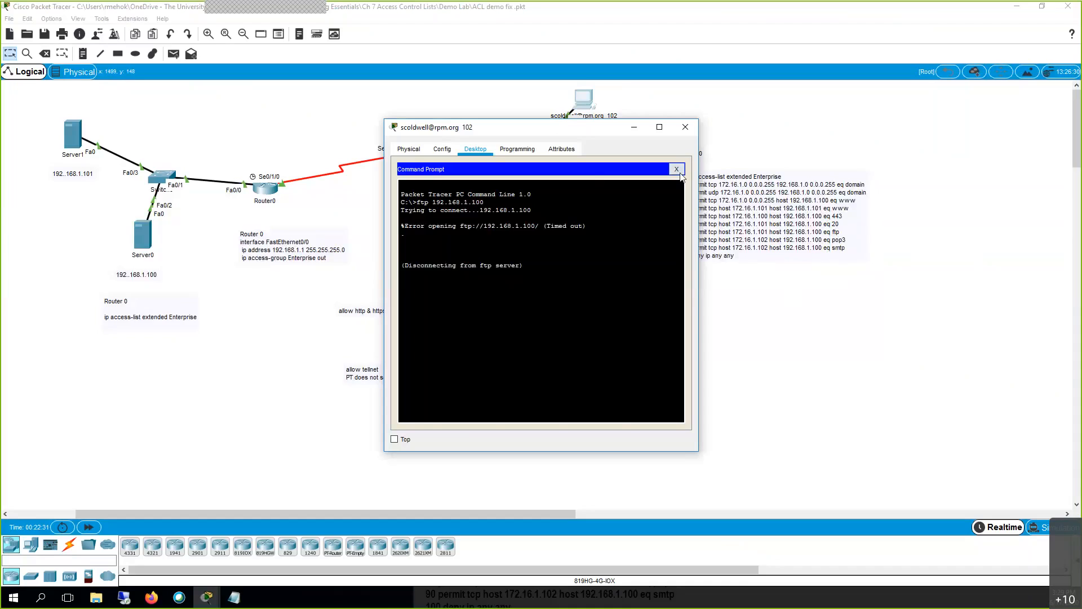
{"action": "left_click", "coordinate": [677, 169]}
{"action": "left_click", "coordinate": [587, 361]}
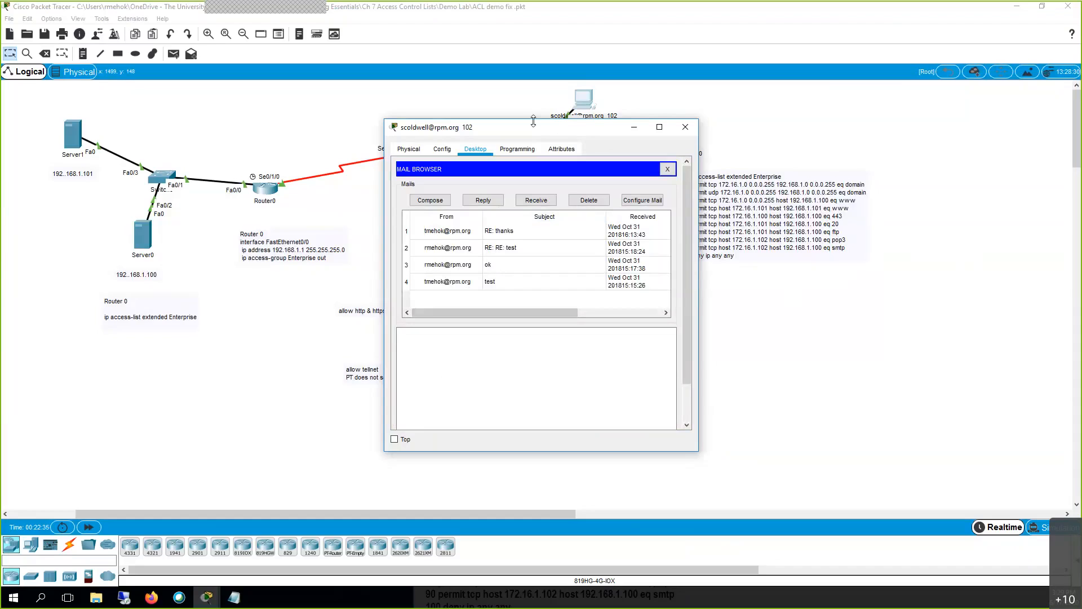
{"action": "left_click_drag", "start_coordinate": [534, 129], "coordinate": [798, 135]}
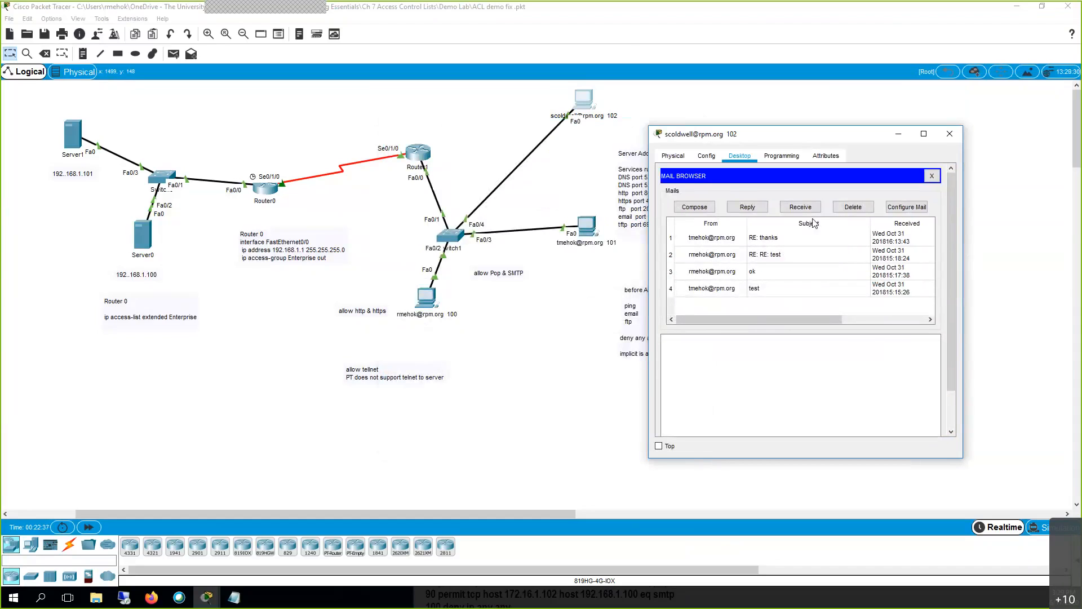
Reply 'acl test' to the RE: RE: test message and close PC 102.
{"action": "left_click", "coordinate": [701, 260]}
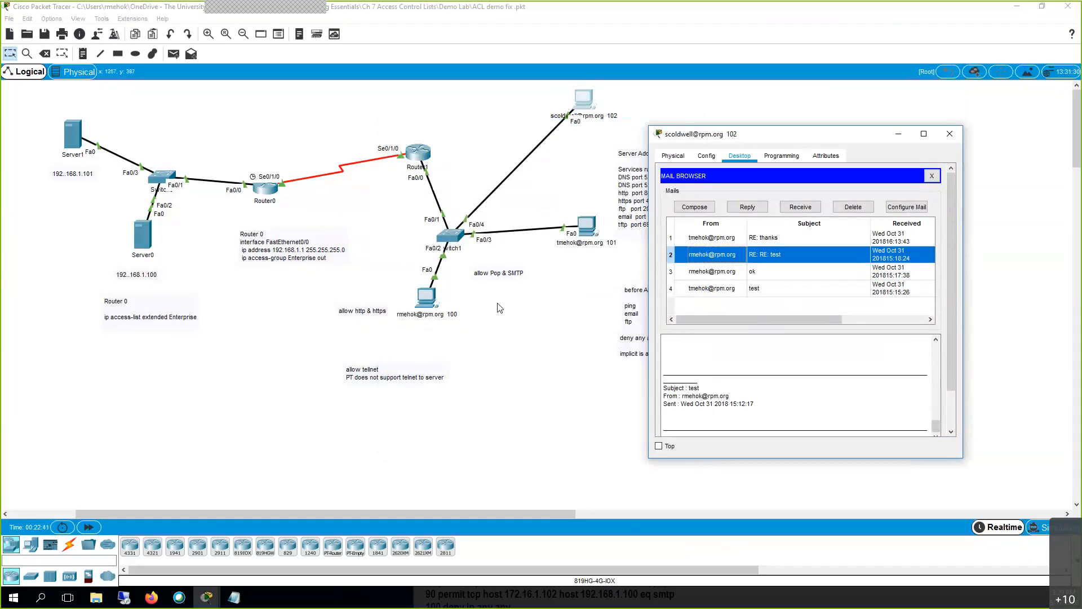
{"action": "left_click", "coordinate": [755, 208]}
{"action": "left_click", "coordinate": [716, 234]}
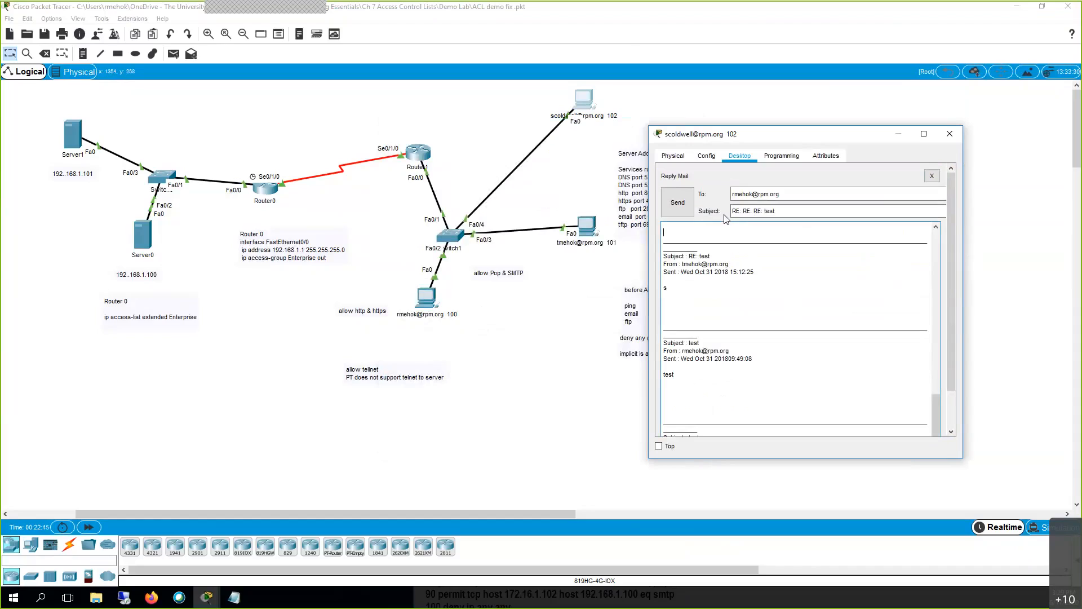
{"action": "type", "text": "acl test"}
{"action": "left_click", "coordinate": [684, 198]}
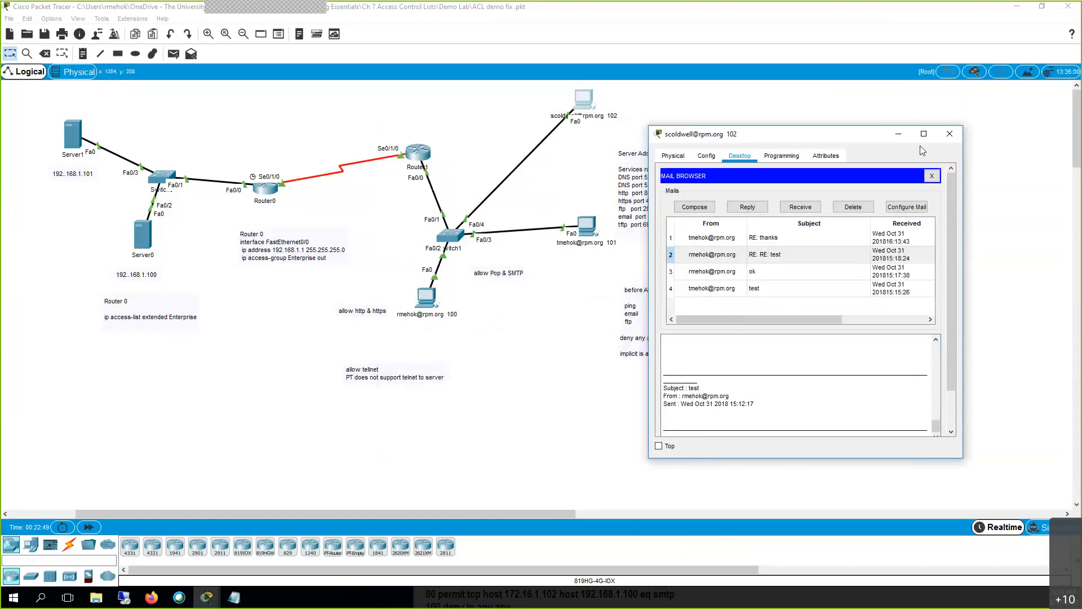
{"action": "left_click", "coordinate": [899, 133]}
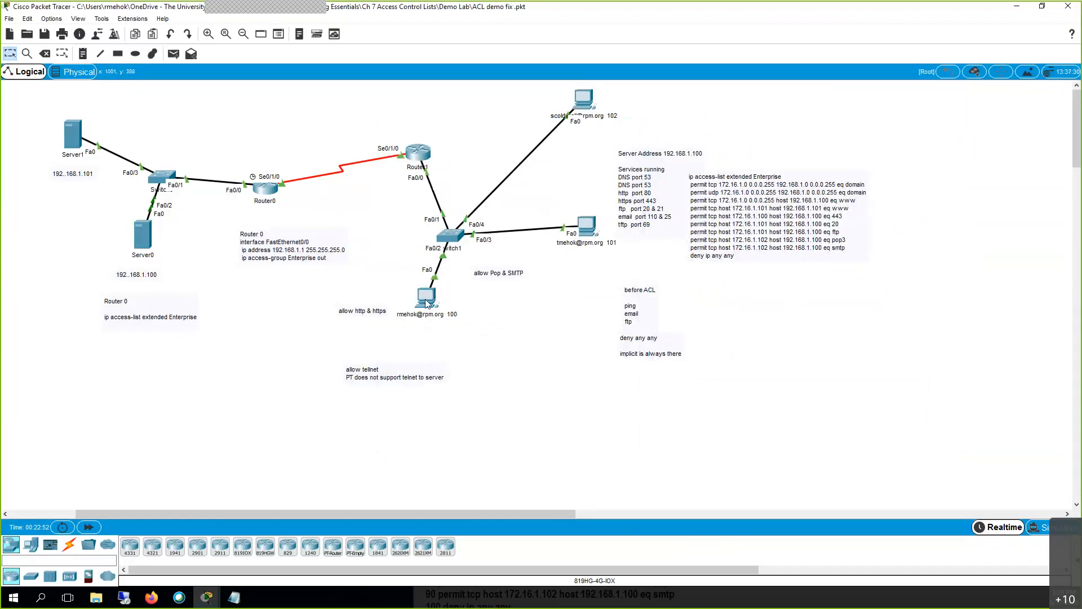
Delete all of PC 100's mails, see Receive fail with a connection timeout, then close it.
{"action": "left_click", "coordinate": [427, 304]}
{"action": "left_click", "coordinate": [430, 349]}
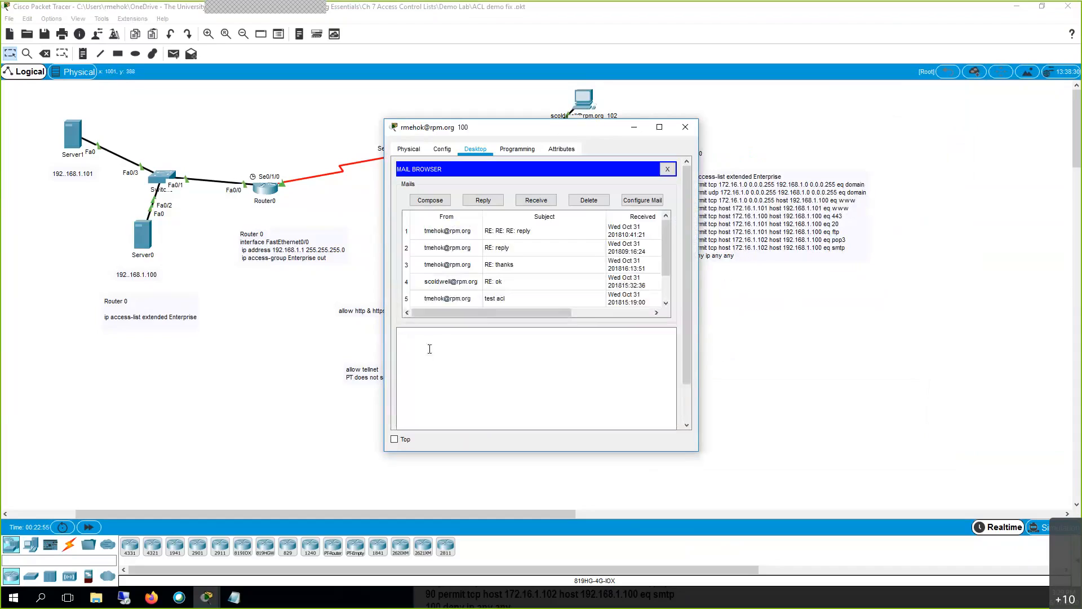
{"action": "left_click", "coordinate": [468, 235]}
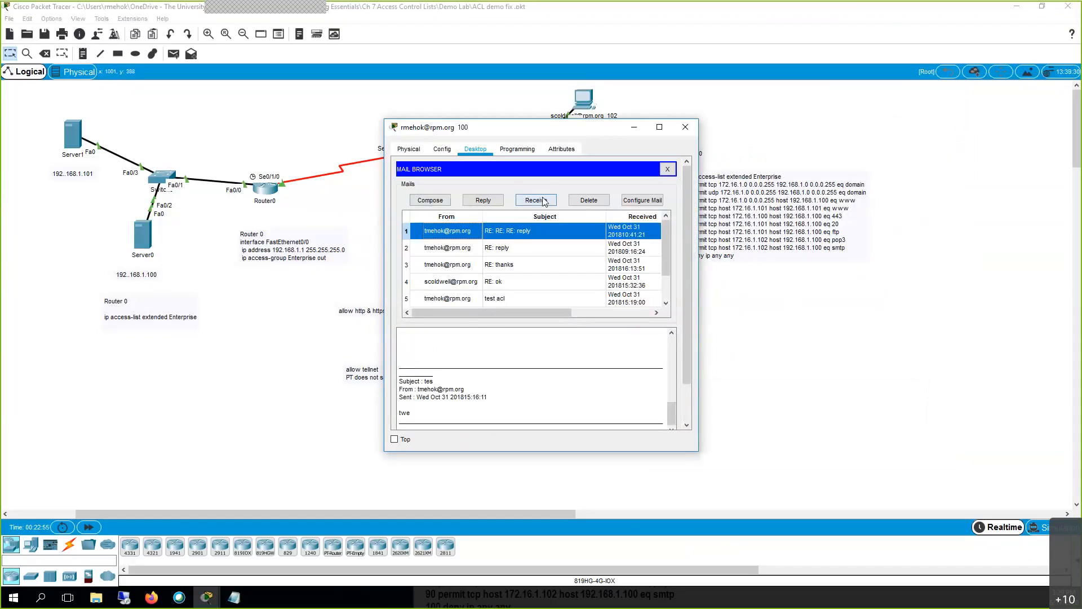
{"action": "left_click", "coordinate": [585, 204]}
{"action": "left_click", "coordinate": [587, 203]}
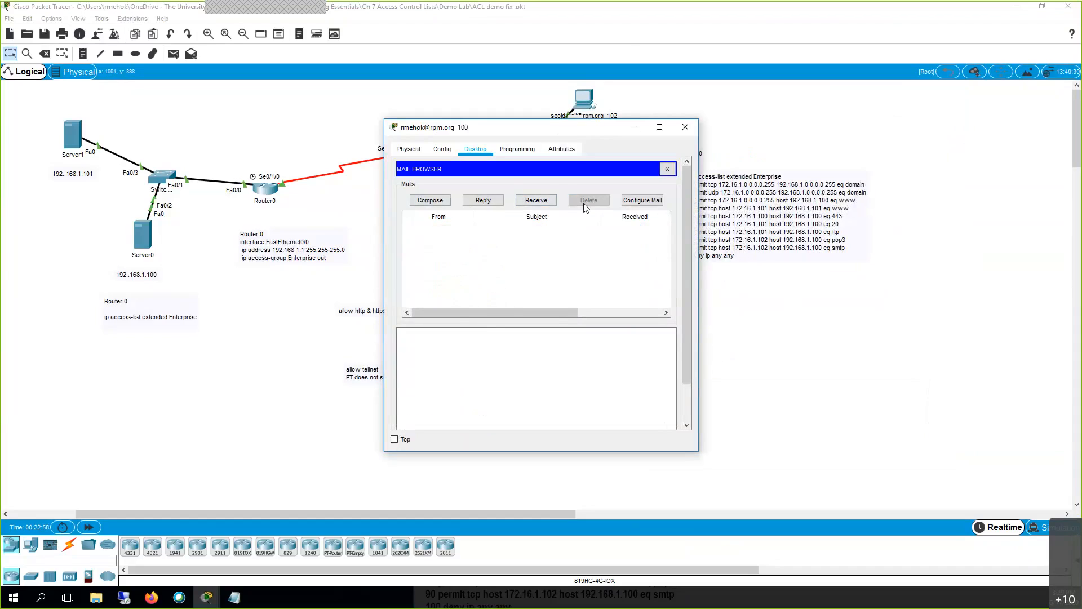
{"action": "left_click", "coordinate": [533, 202]}
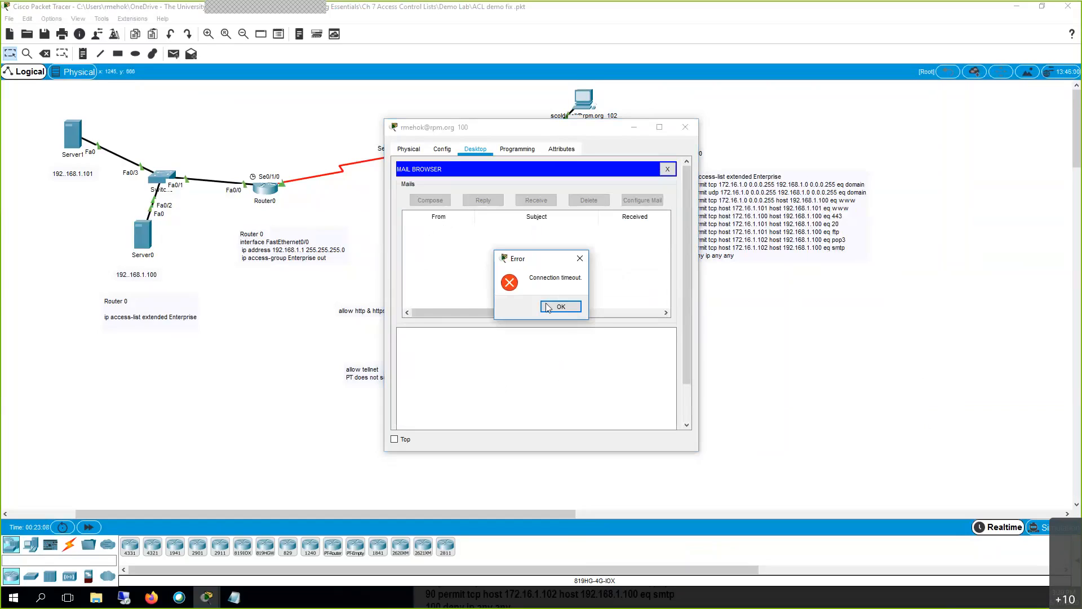
{"action": "left_click", "coordinate": [548, 308]}
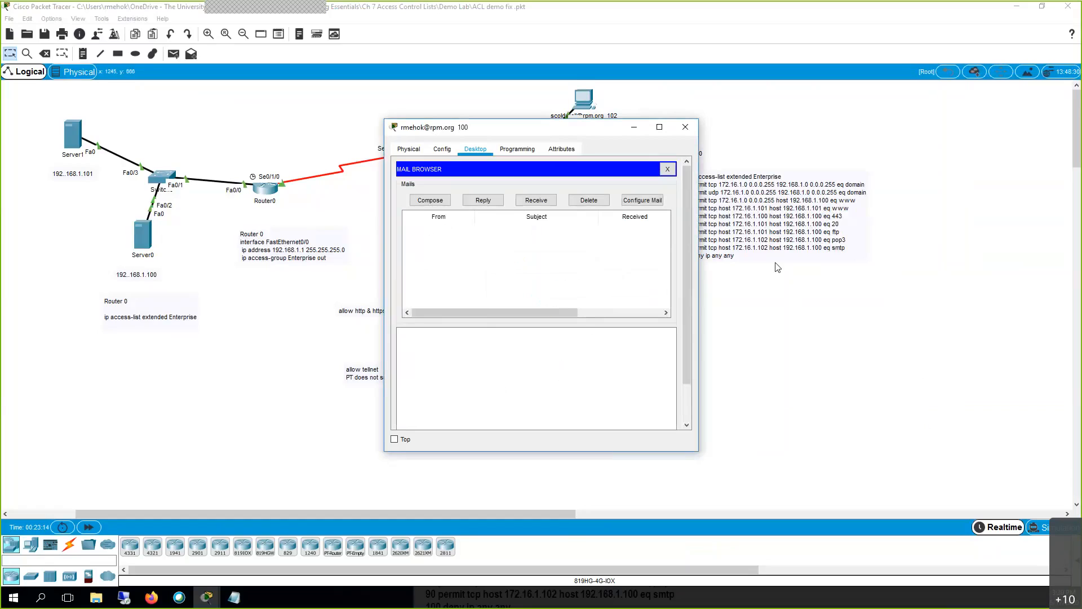
{"action": "left_click", "coordinate": [685, 127]}
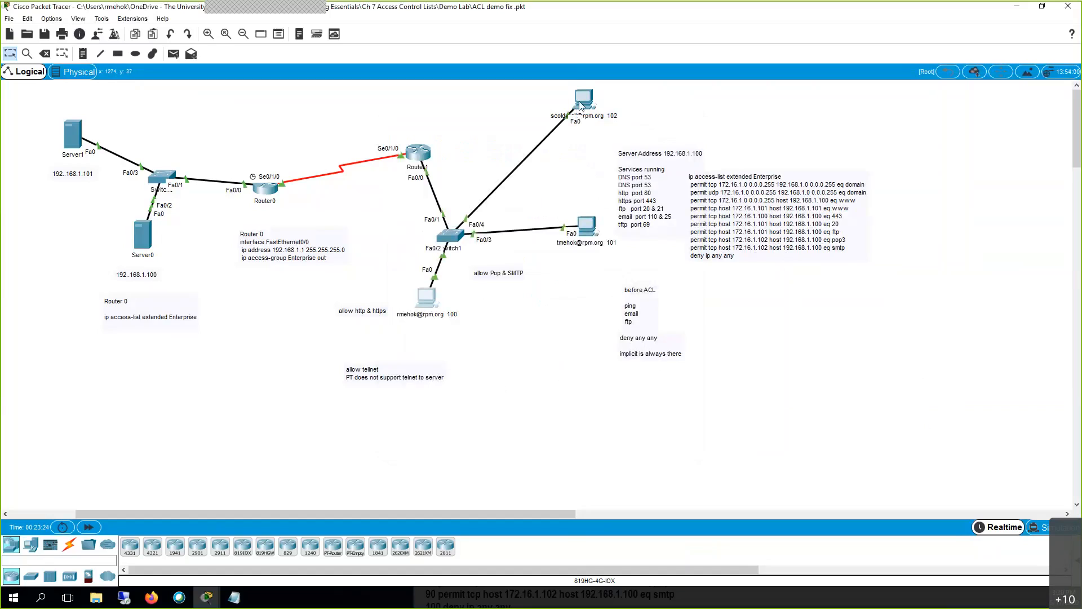
Run 'no ip access-group Enterprise out' on Router0's Fa0/0 to remove the ACL.
{"action": "mouse_move", "coordinate": [581, 105]}
{"action": "left_click_drag", "start_coordinate": [581, 105], "coordinate": [579, 107]}
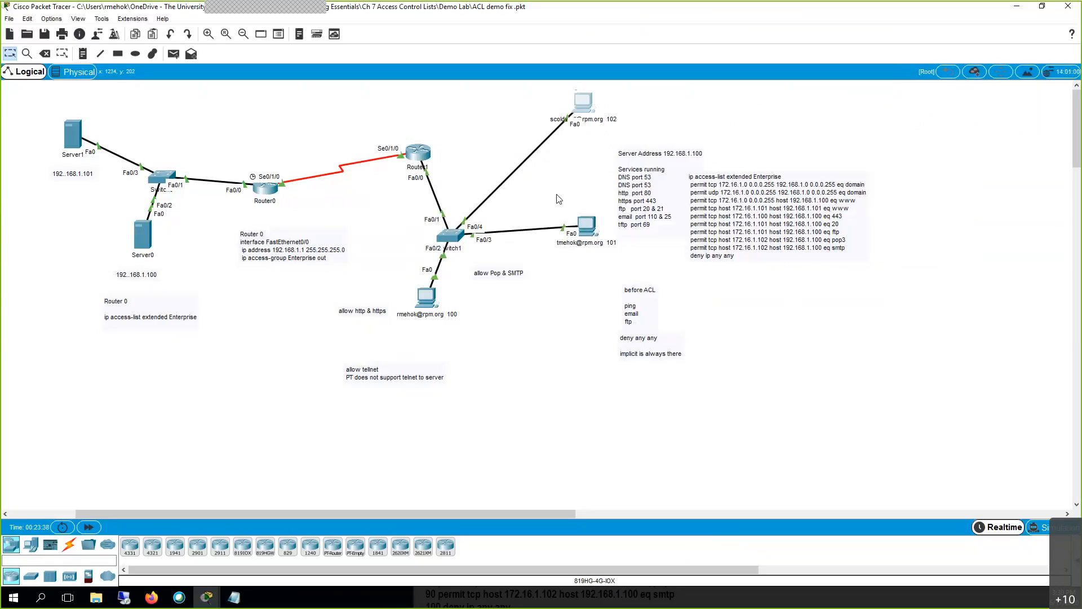
{"action": "left_click", "coordinate": [271, 191]}
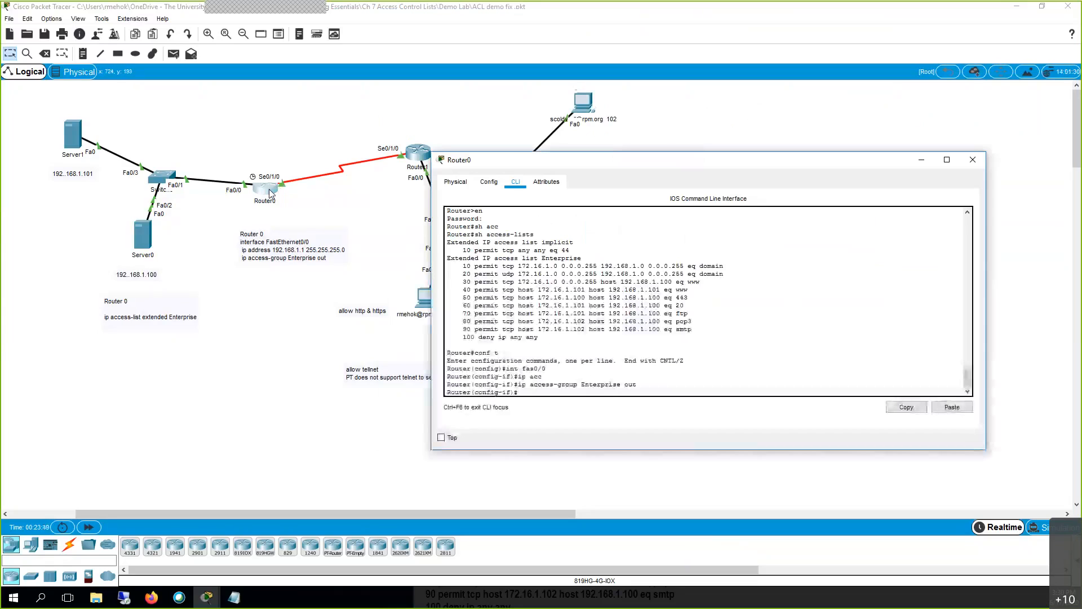
{"action": "key", "text": "Return"}
{"action": "key", "text": "Up"}
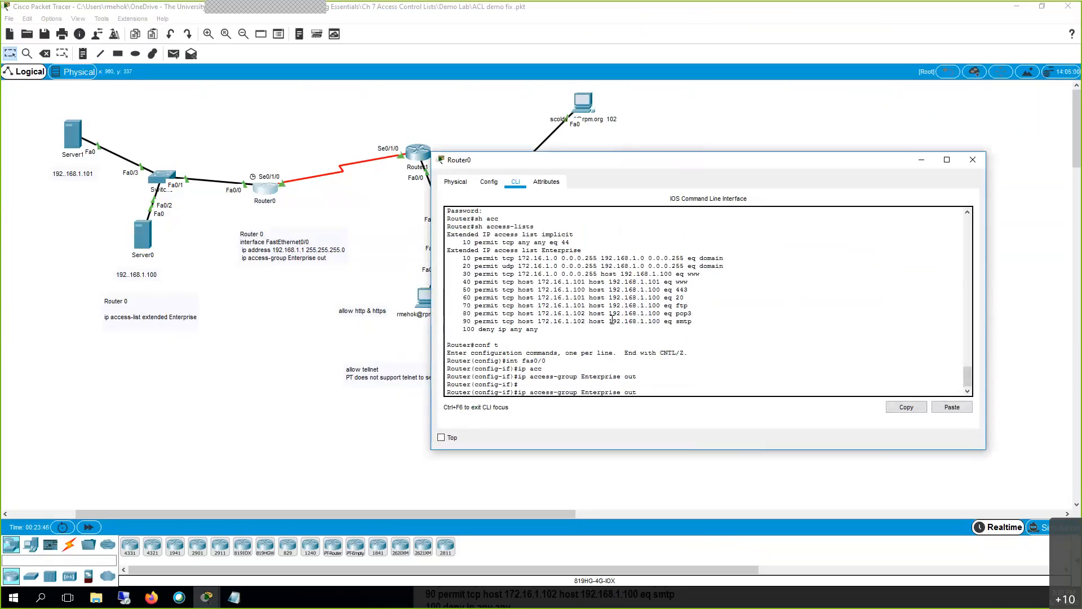
{"action": "type", "text": "no"}
{"action": "key", "text": "Return"}
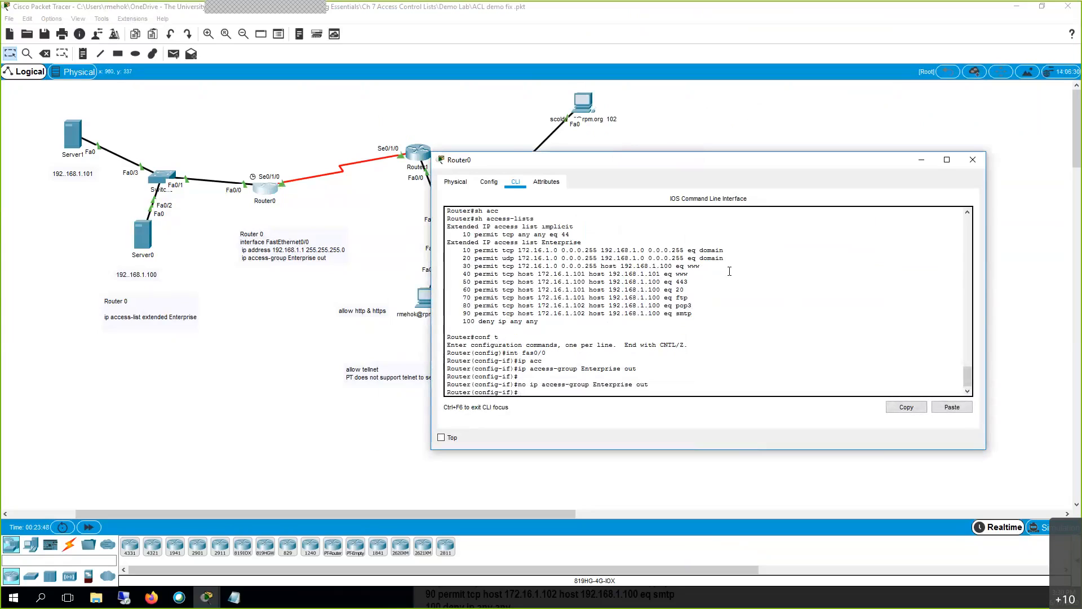
{"action": "left_click", "coordinate": [921, 160]}
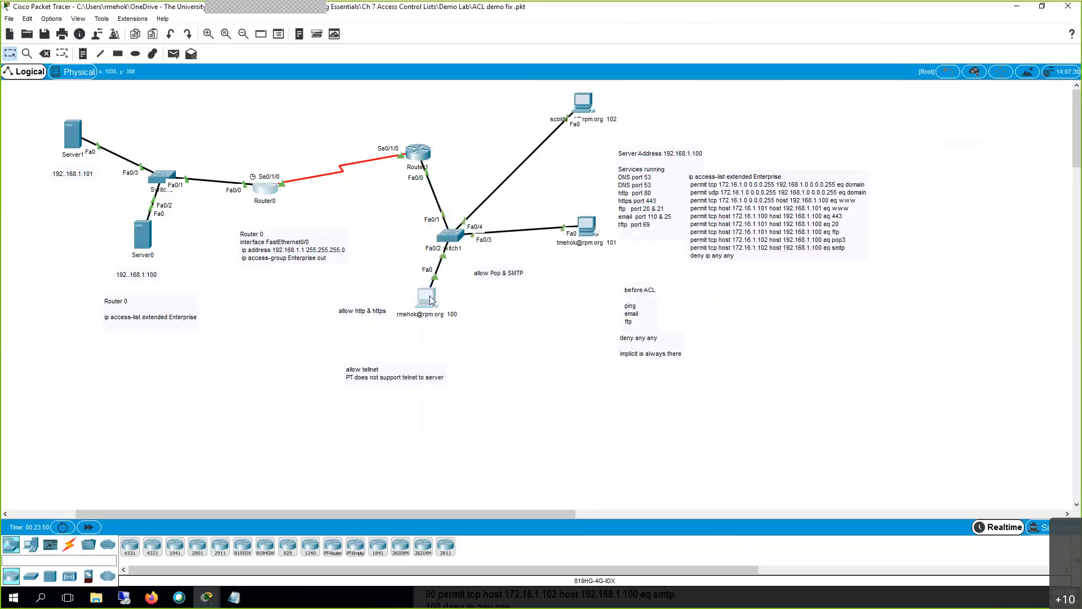
Receive and read the new RE: RE: RE: test mail on PC 100, then close it.
{"action": "left_click", "coordinate": [429, 296]}
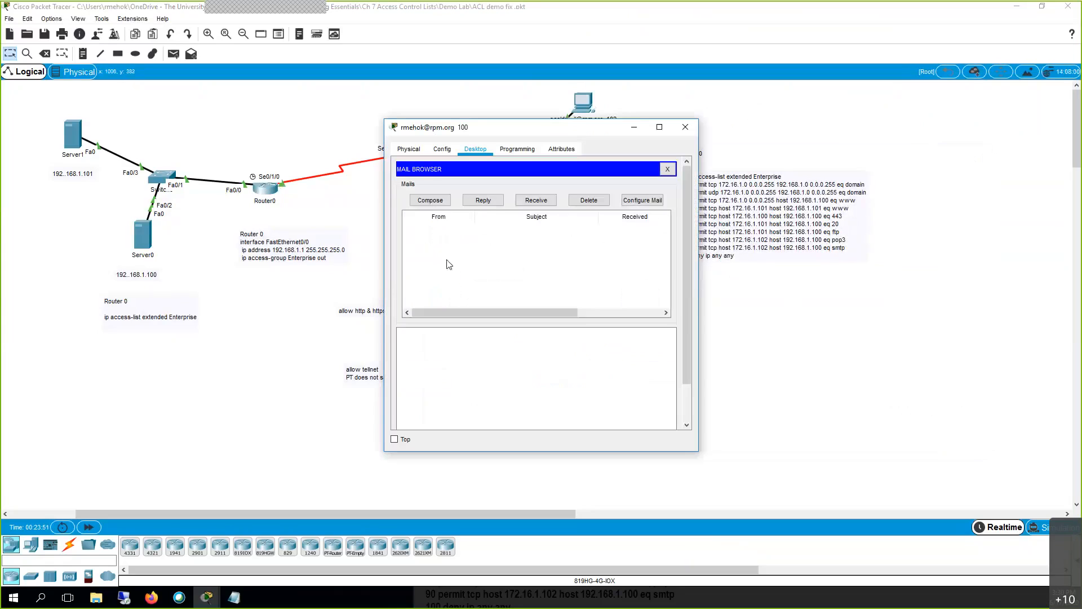
{"action": "left_click", "coordinate": [546, 203]}
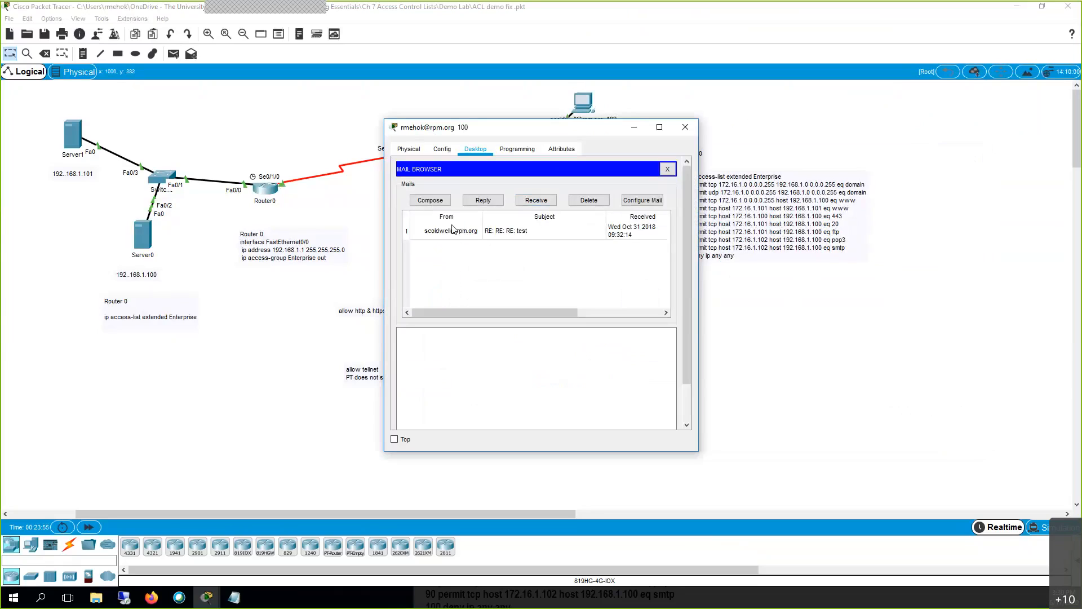
{"action": "left_click", "coordinate": [451, 230]}
{"action": "left_click", "coordinate": [461, 384]}
{"action": "scroll", "coordinate": [460, 367], "scroll_direction": "up", "scroll_amount": 3}
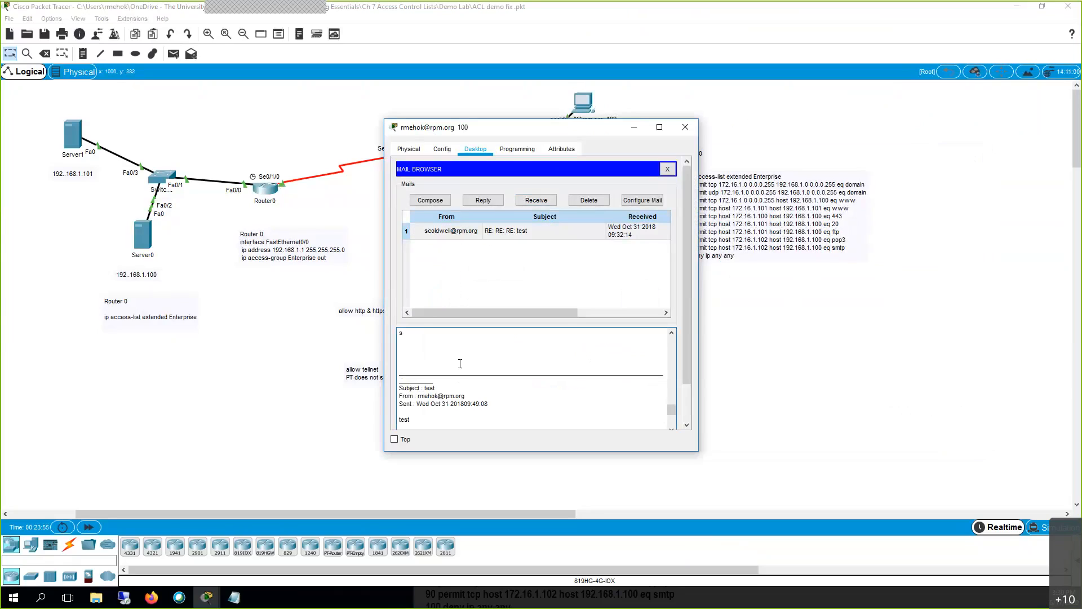
{"action": "scroll", "coordinate": [460, 363], "scroll_direction": "down", "scroll_amount": 4}
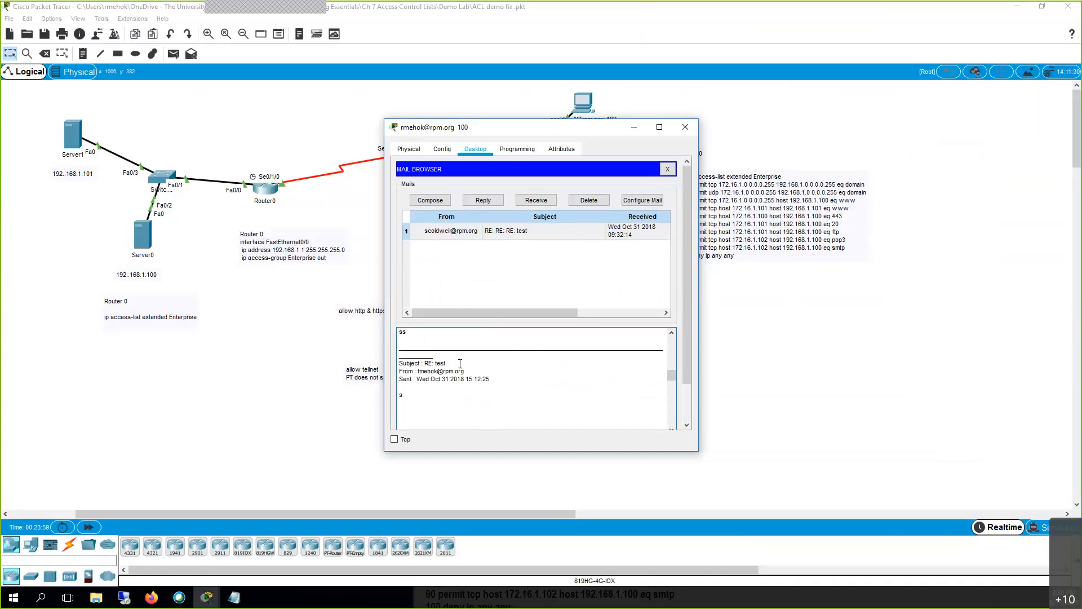
{"action": "scroll", "coordinate": [460, 363], "scroll_direction": "down", "scroll_amount": 5}
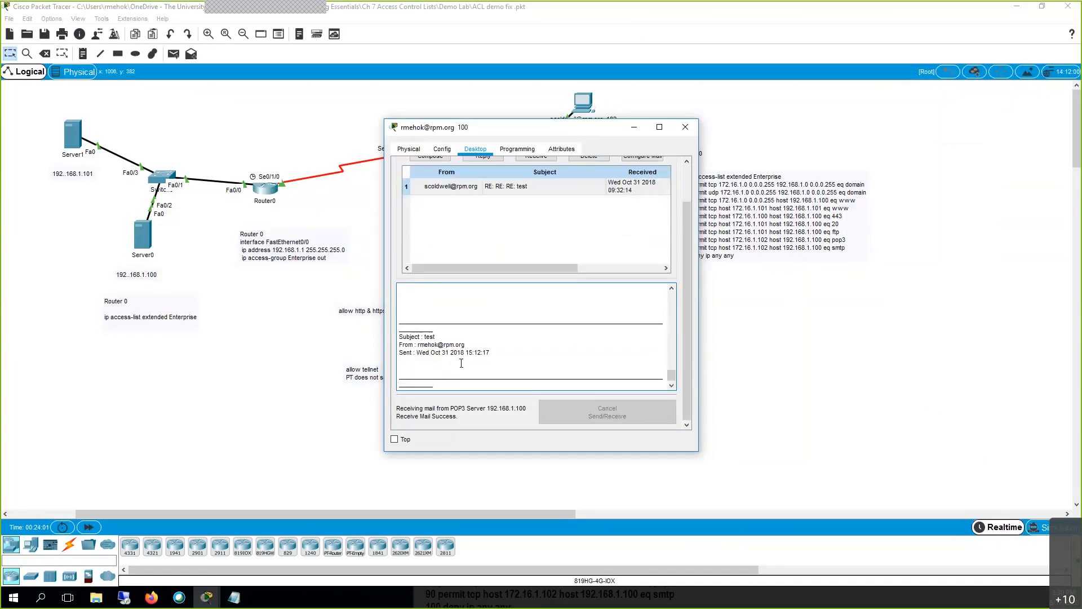
{"action": "left_click", "coordinate": [685, 128]}
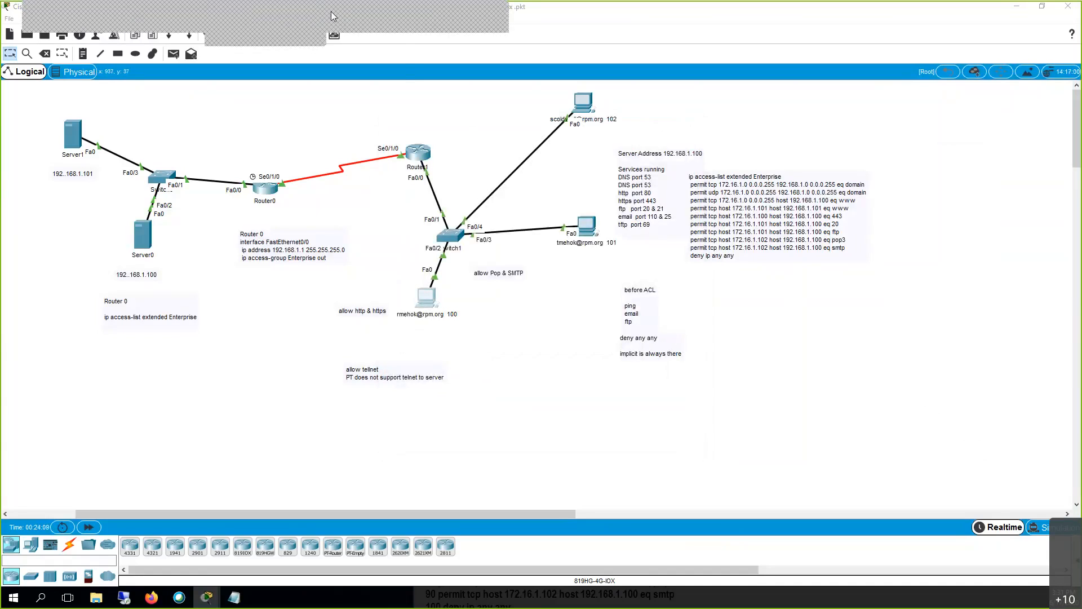
{"action": "left_click", "coordinate": [330, 11]}
{"action": "left_click", "coordinate": [367, 127]}
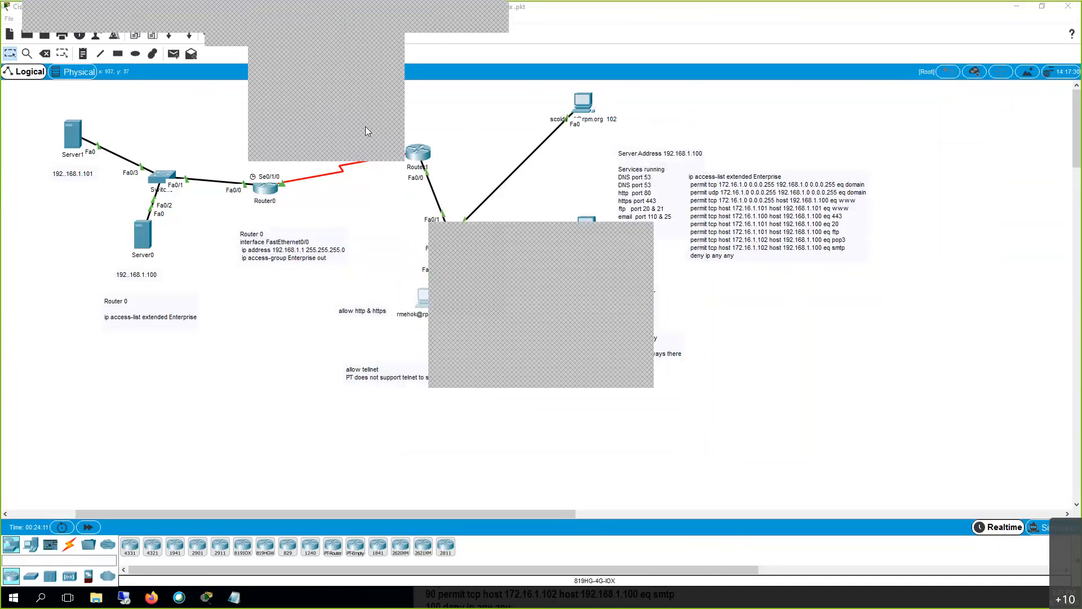